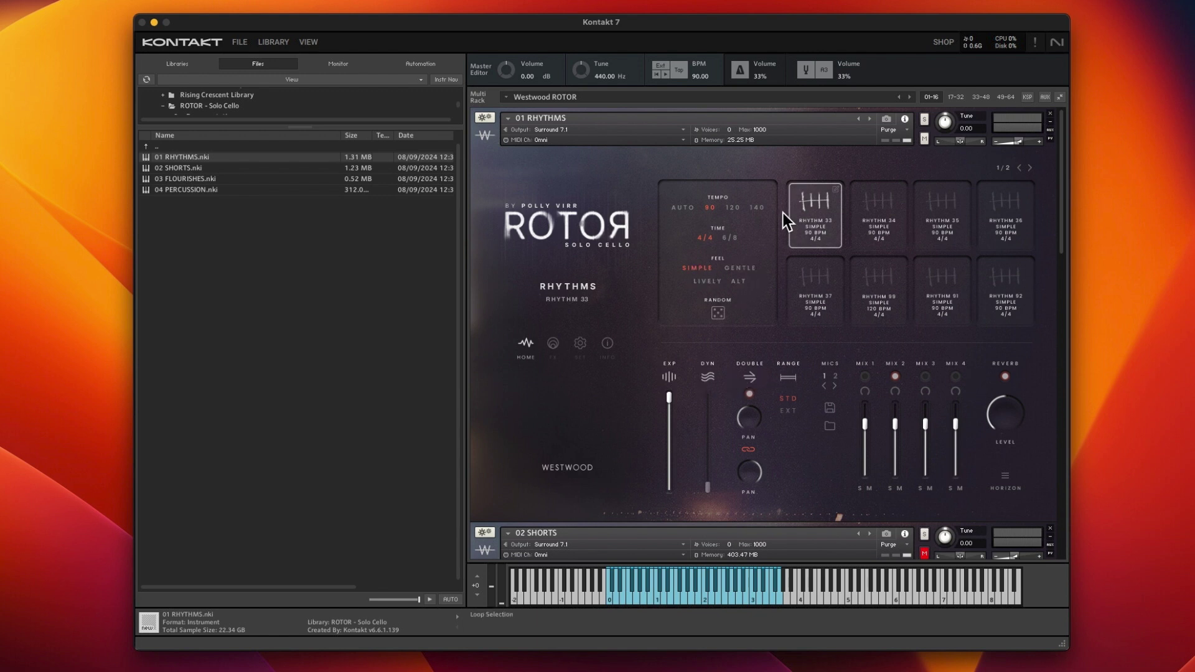
left_click(735, 206)
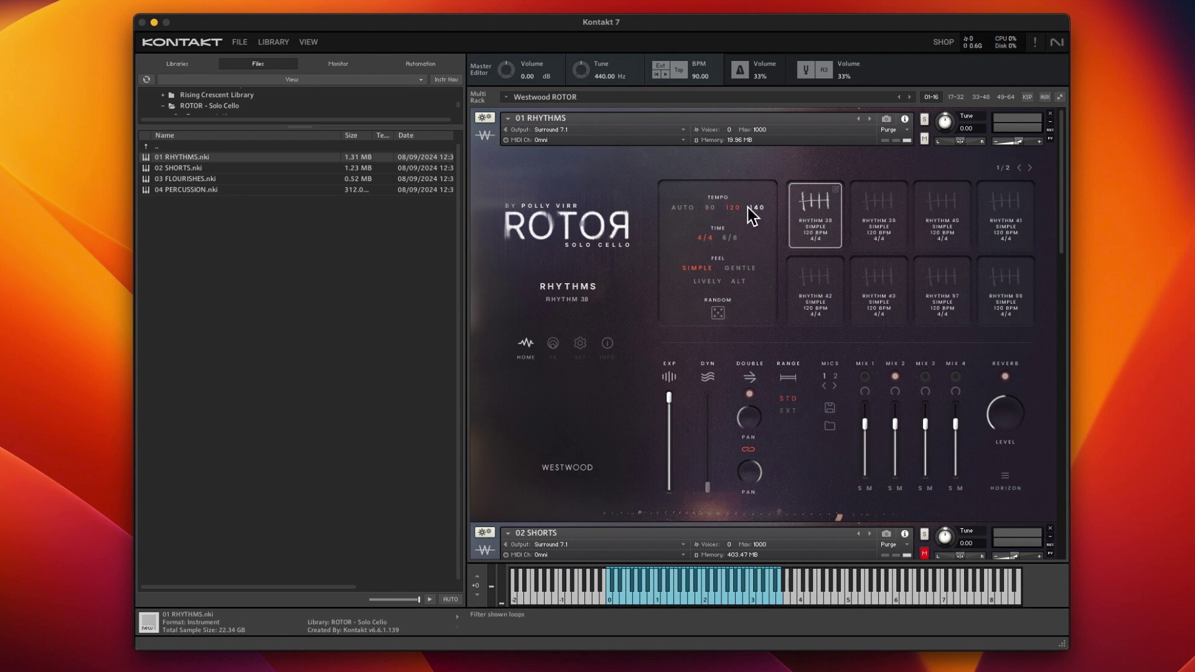
left_click(749, 208)
left_click(709, 207)
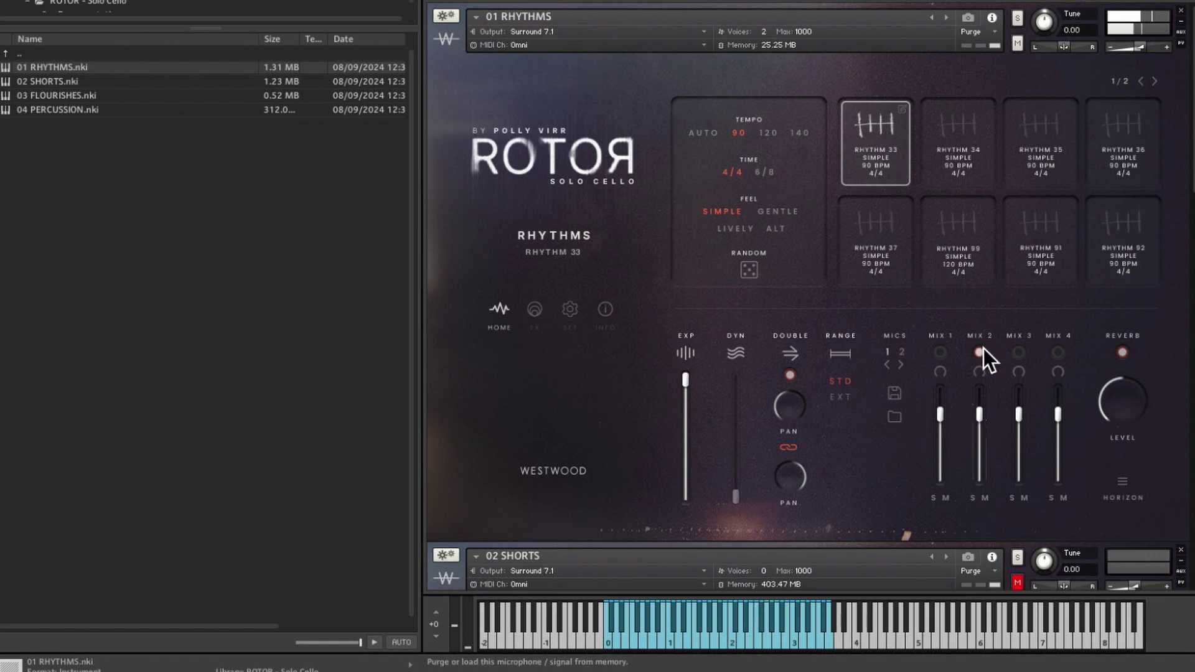
scroll(1142, 419, "down", 3)
scroll(853, 364, "down", 2)
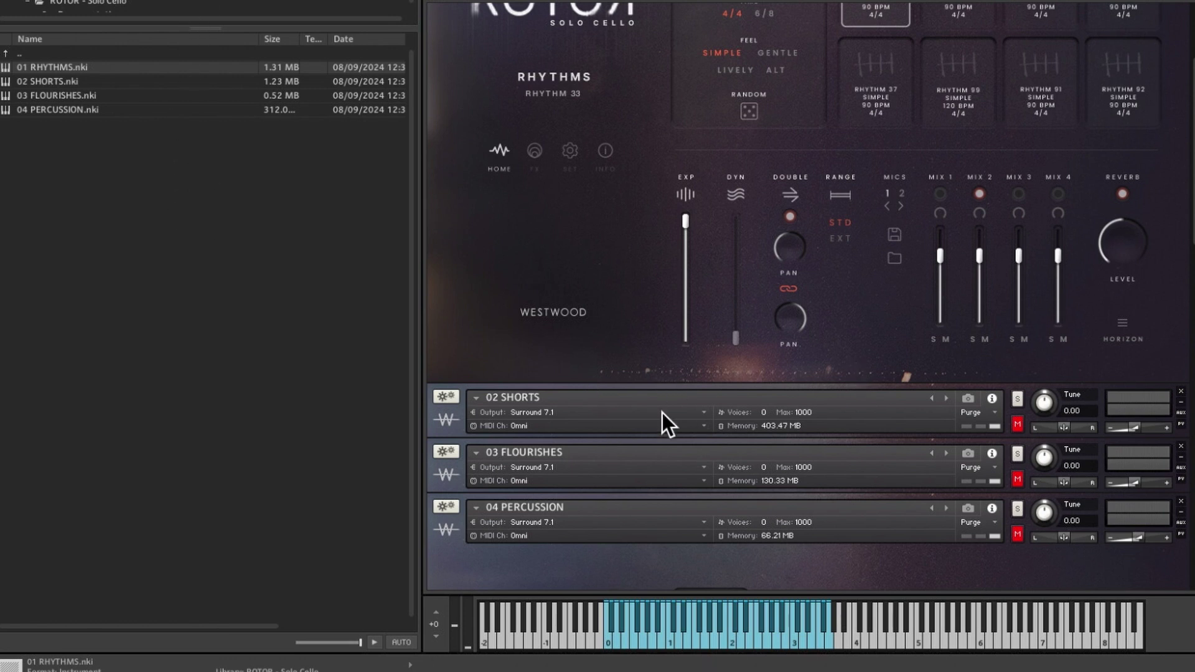
scroll(646, 407, "up", 4)
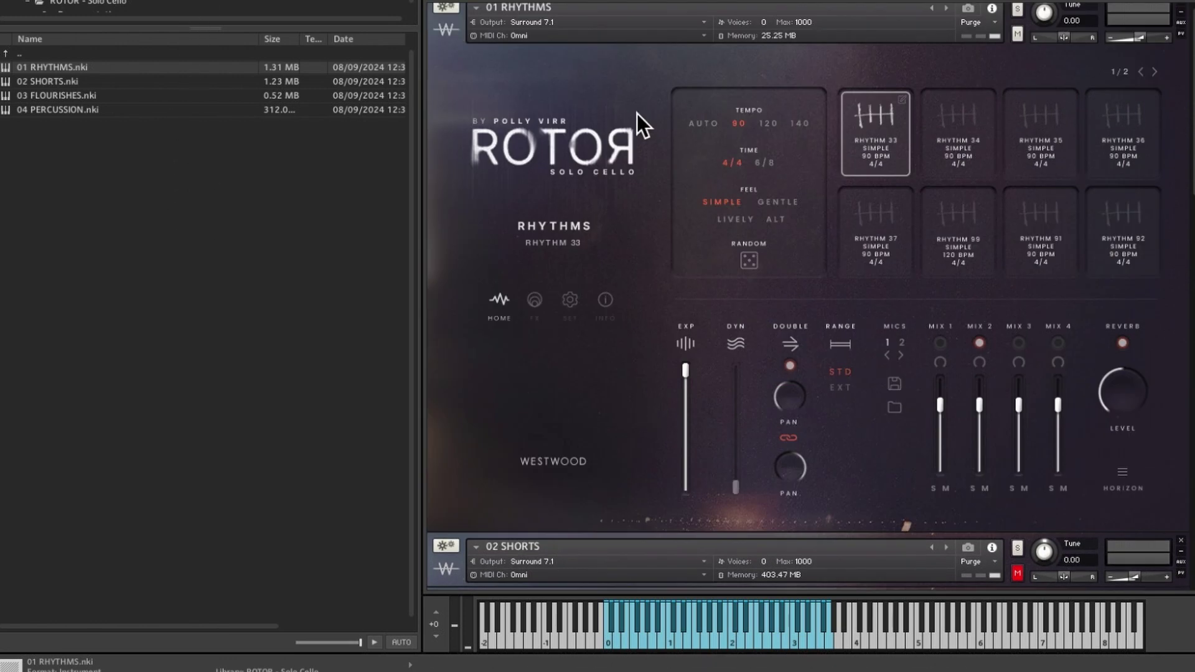
scroll(655, 244, "down", 6)
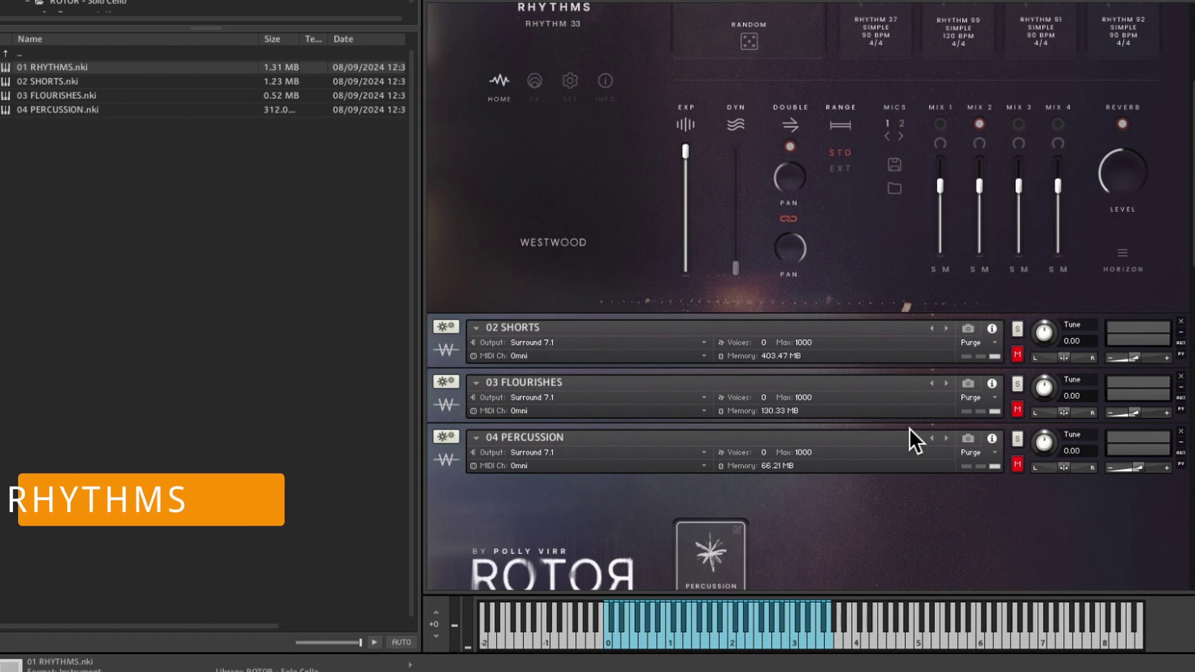
scroll(854, 349, "up", 6)
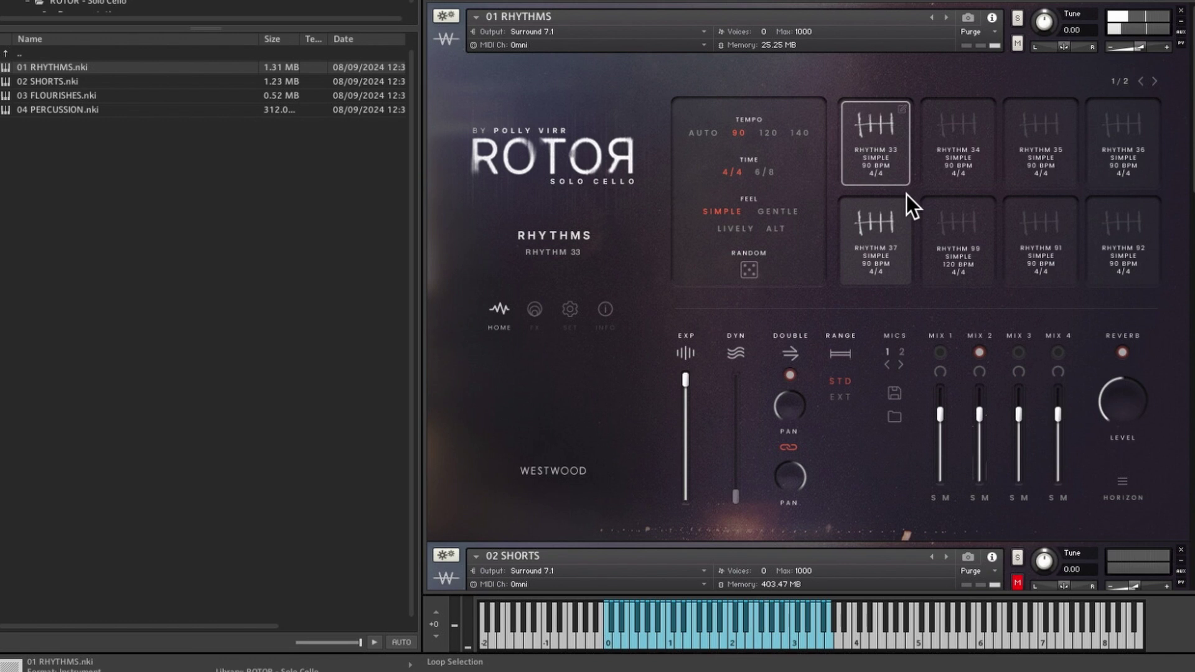
- Page through the rhythm grids for the Simple, Gentle, Lively and Alternative feels
left_click(1155, 81)
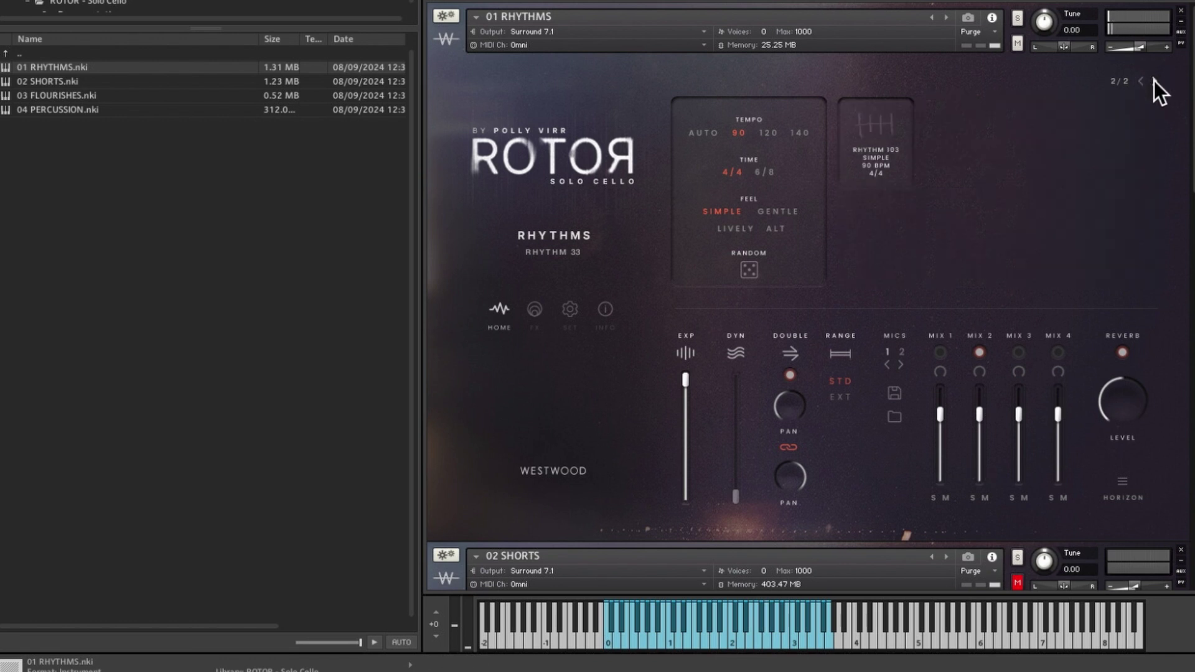
left_click(1141, 81)
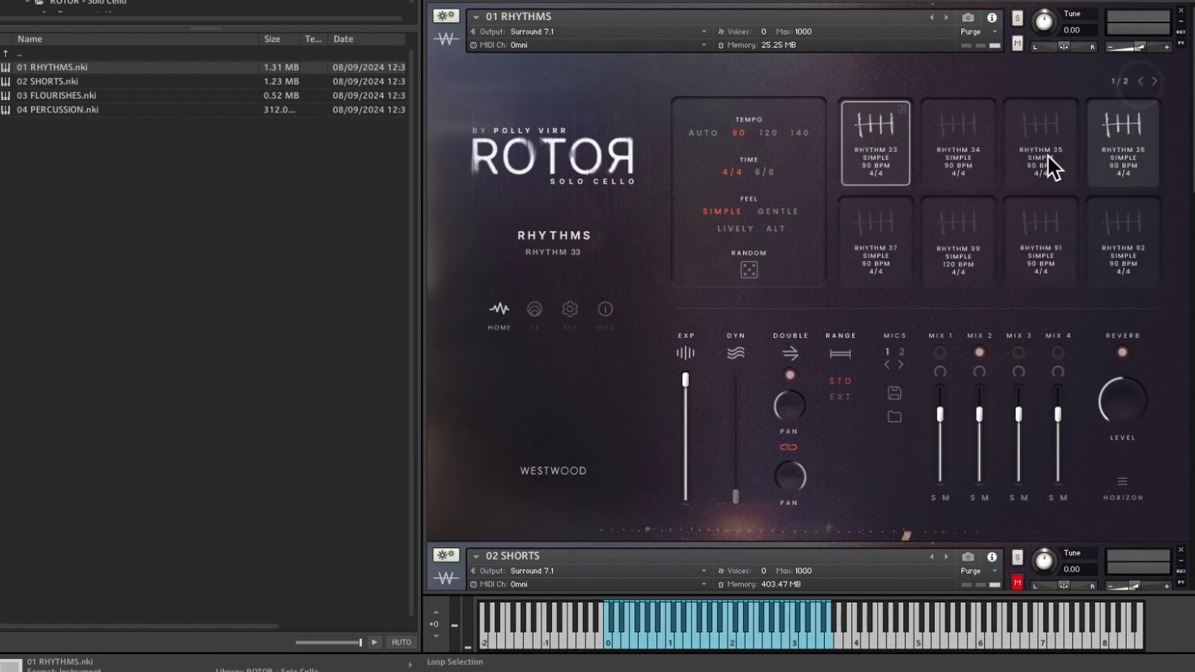
left_click(783, 212)
left_click(1155, 81)
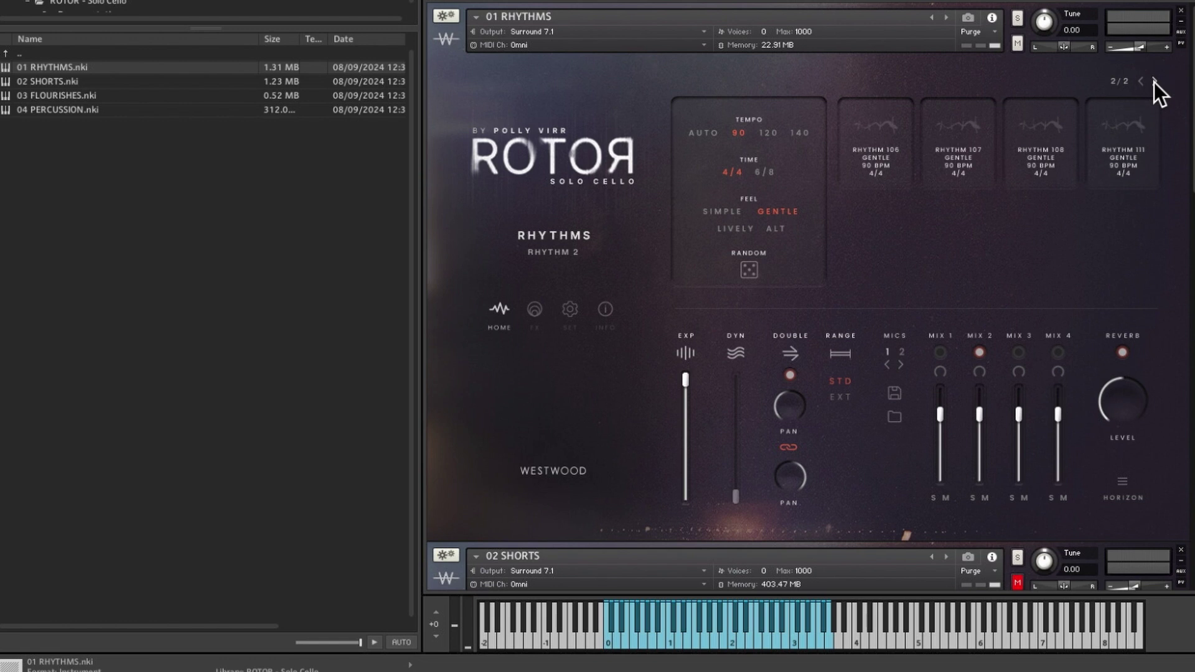
left_click(741, 231)
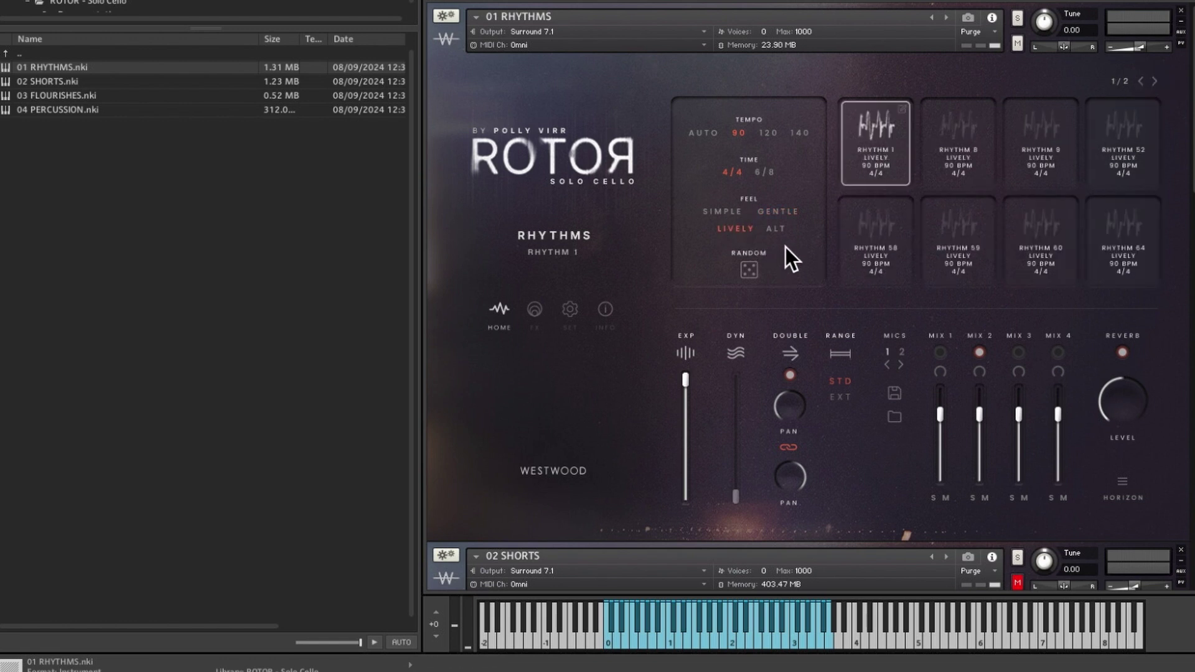
left_click(1155, 80)
left_click(775, 229)
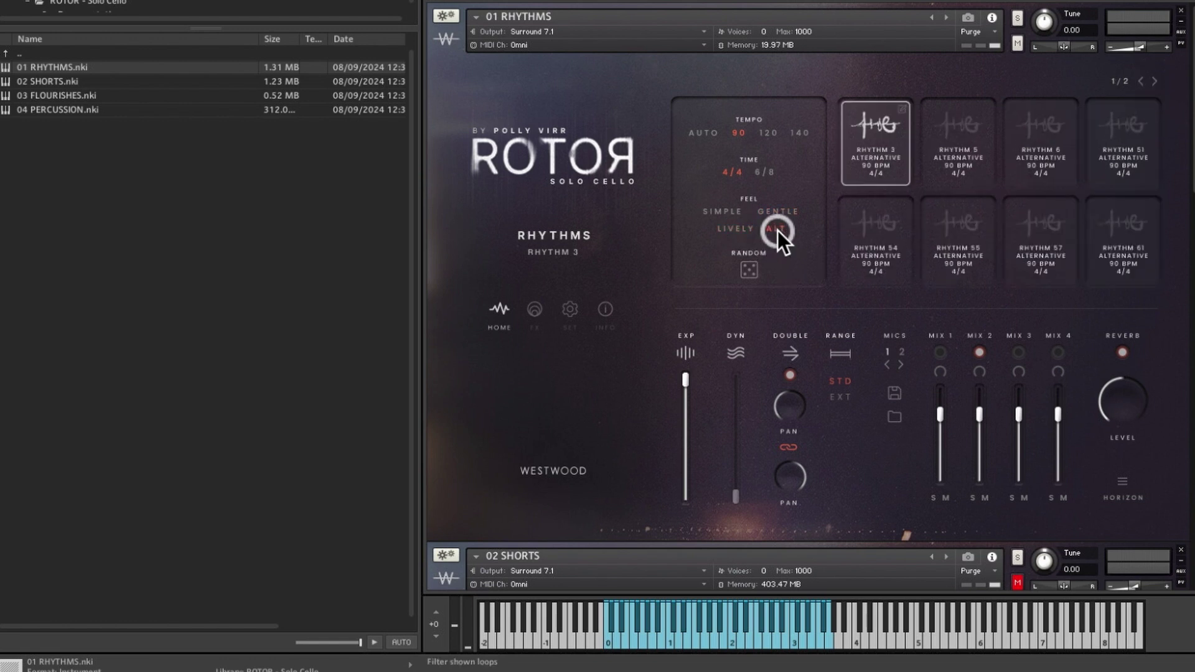
left_click(1152, 81)
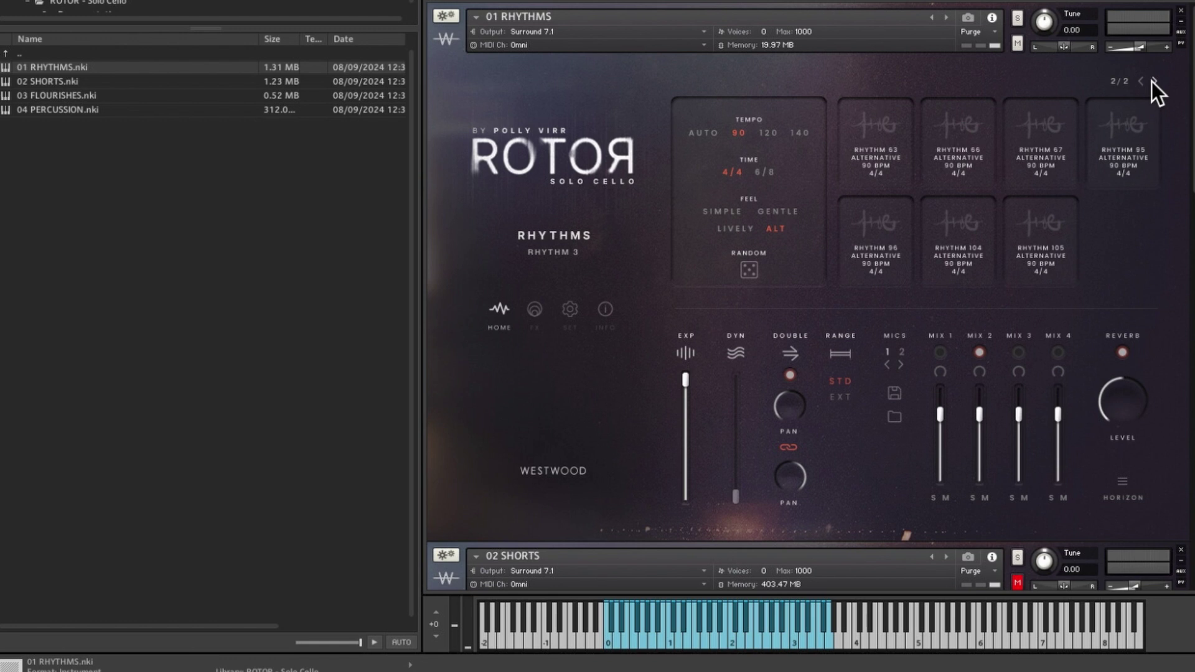
left_click(1140, 80)
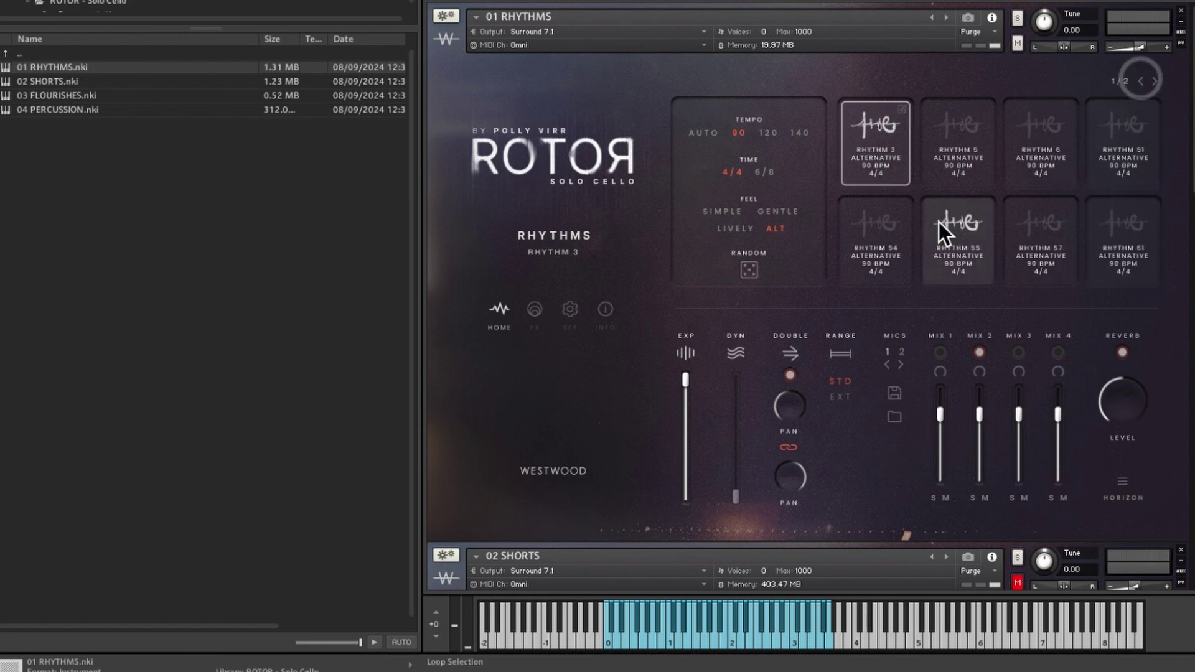
- Return to the Gentle feel and audition Rhythms 4, 7 and 56
left_click(728, 211)
left_click(786, 212)
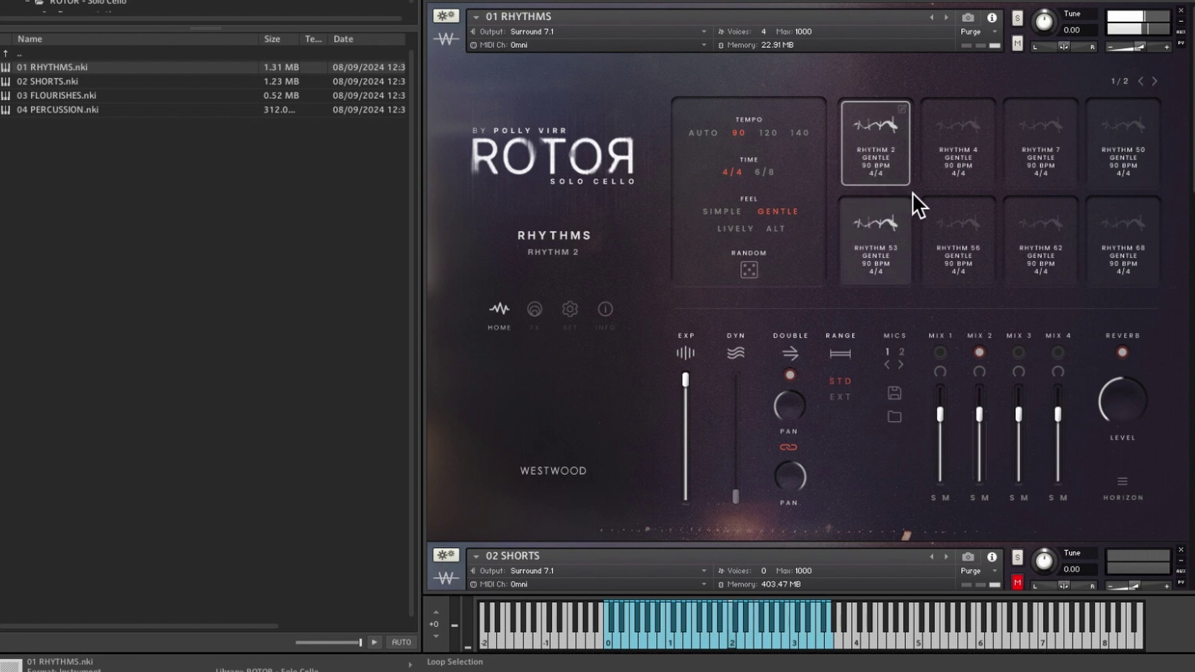
left_click(951, 163)
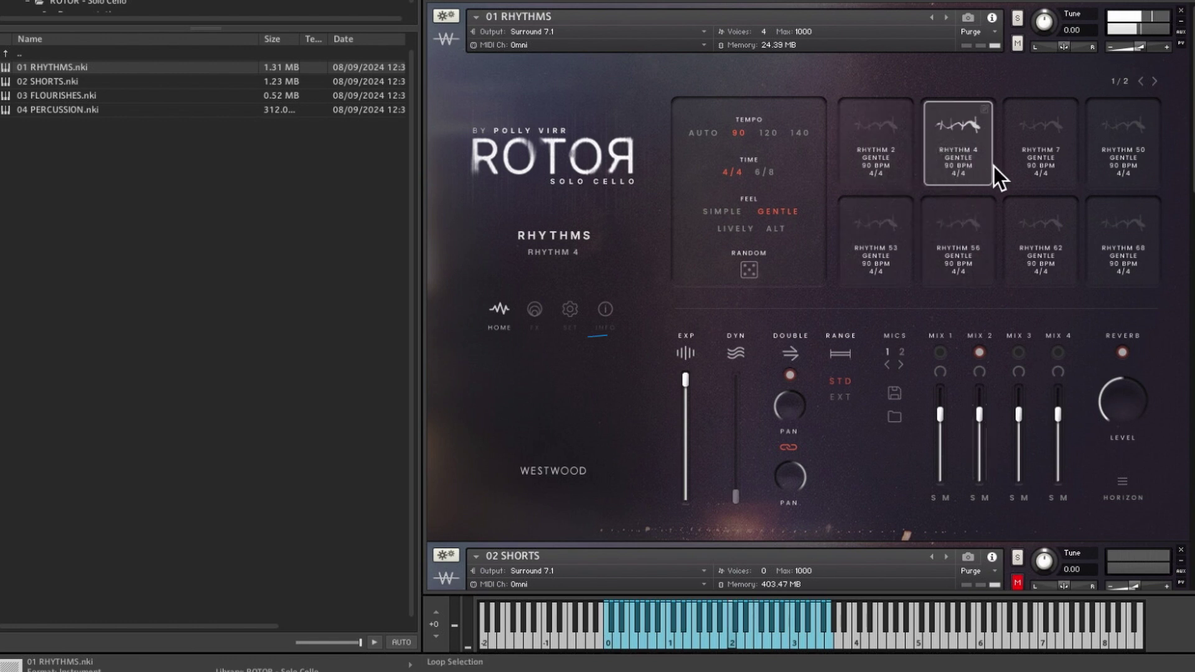
left_click(1018, 167)
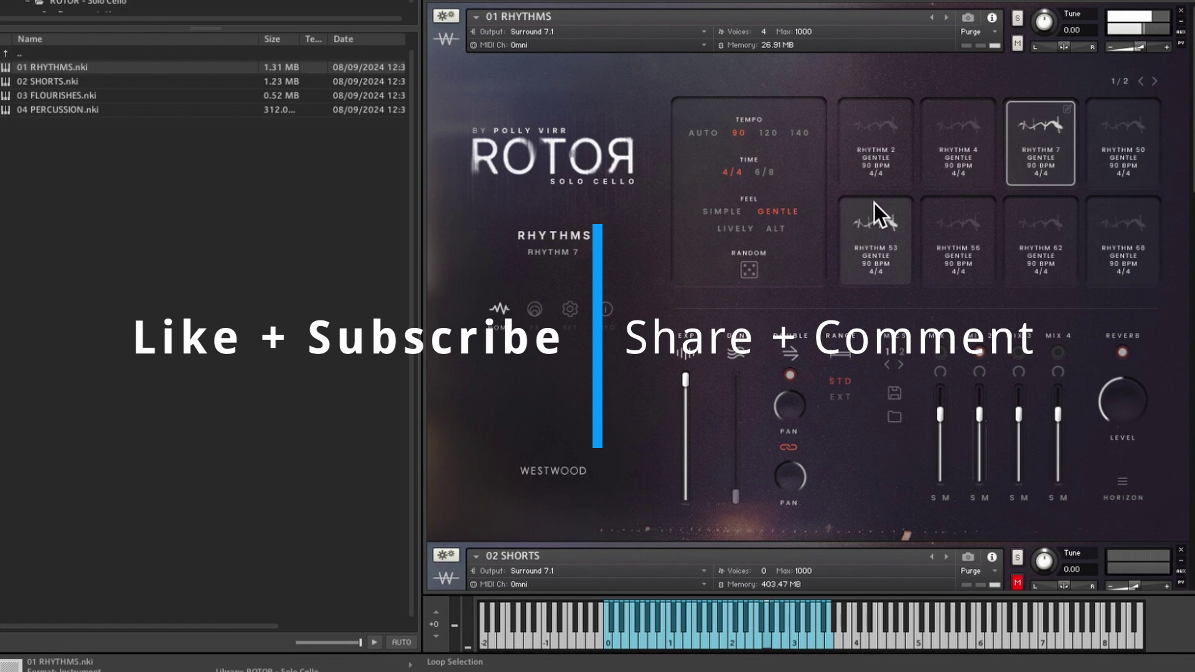
left_click(923, 251)
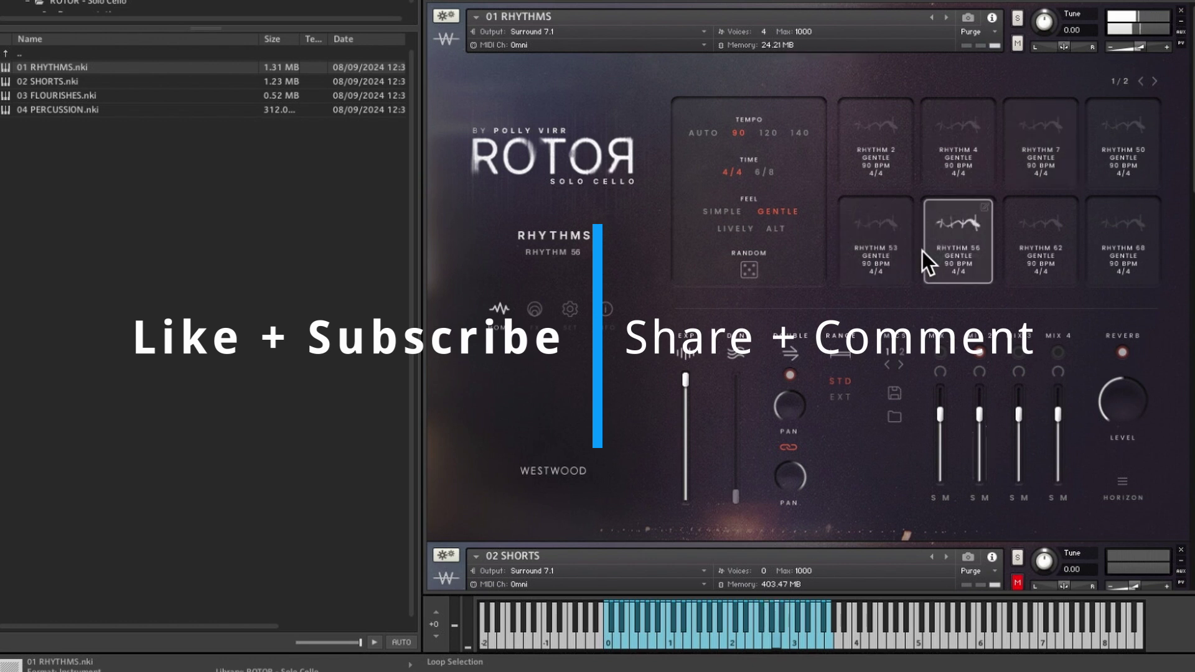
- Switch to the Lively feel and audition Rhythms 8, 9, 94 and 110
left_click(739, 227)
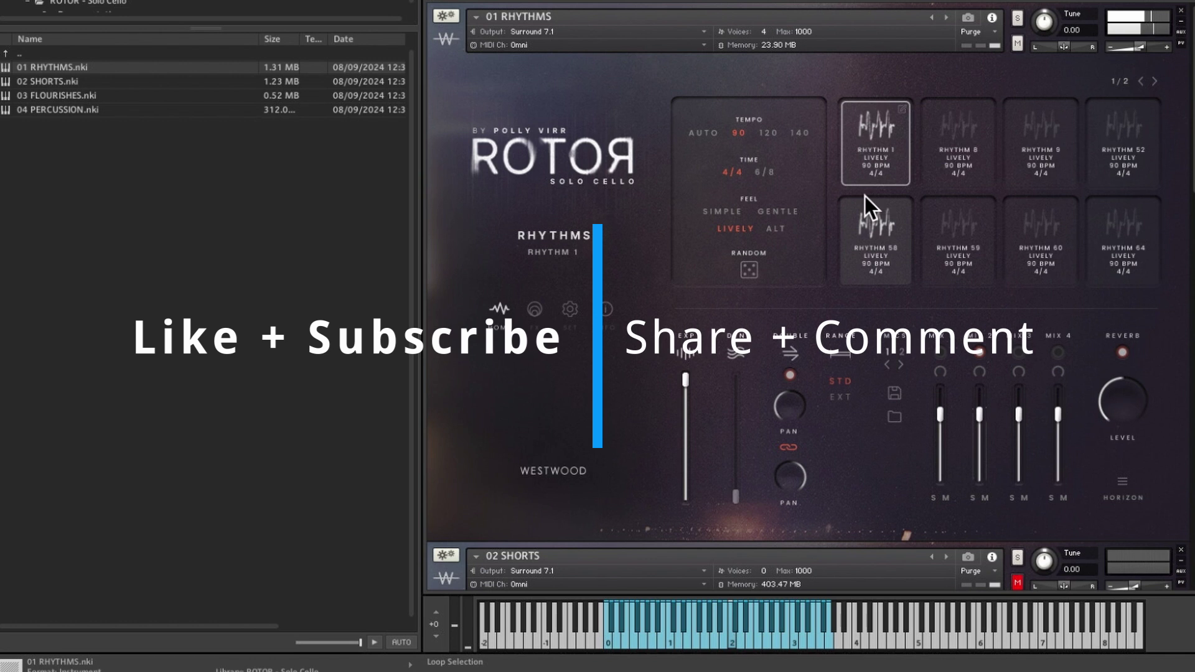
left_click(978, 171)
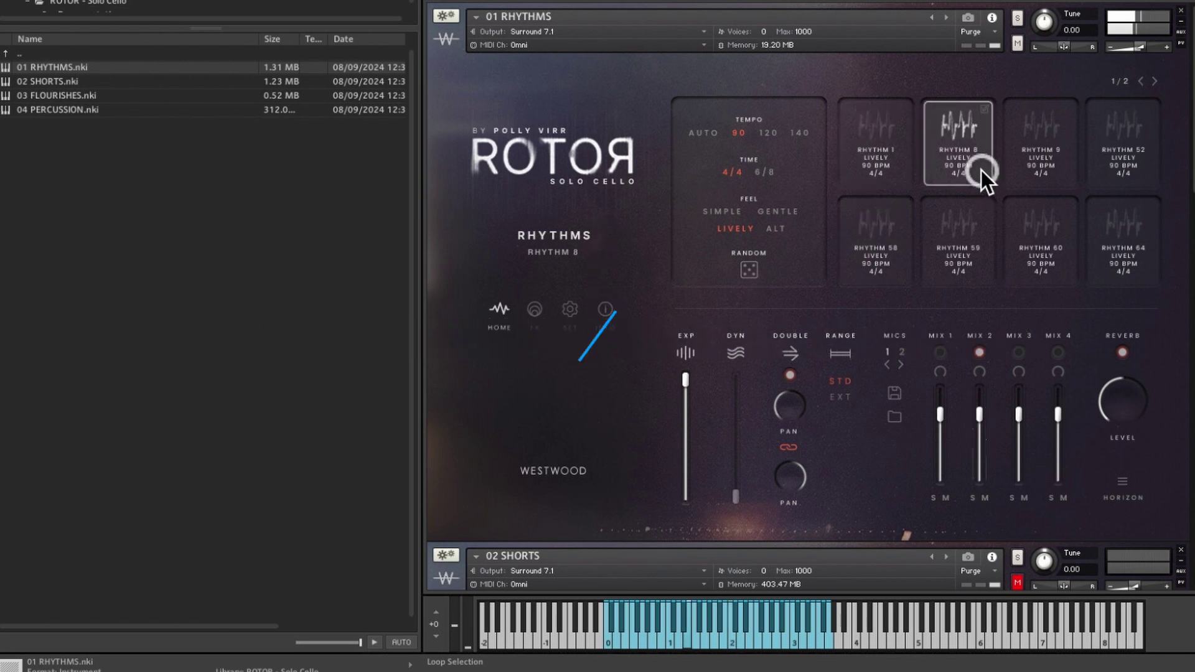
left_click(1025, 166)
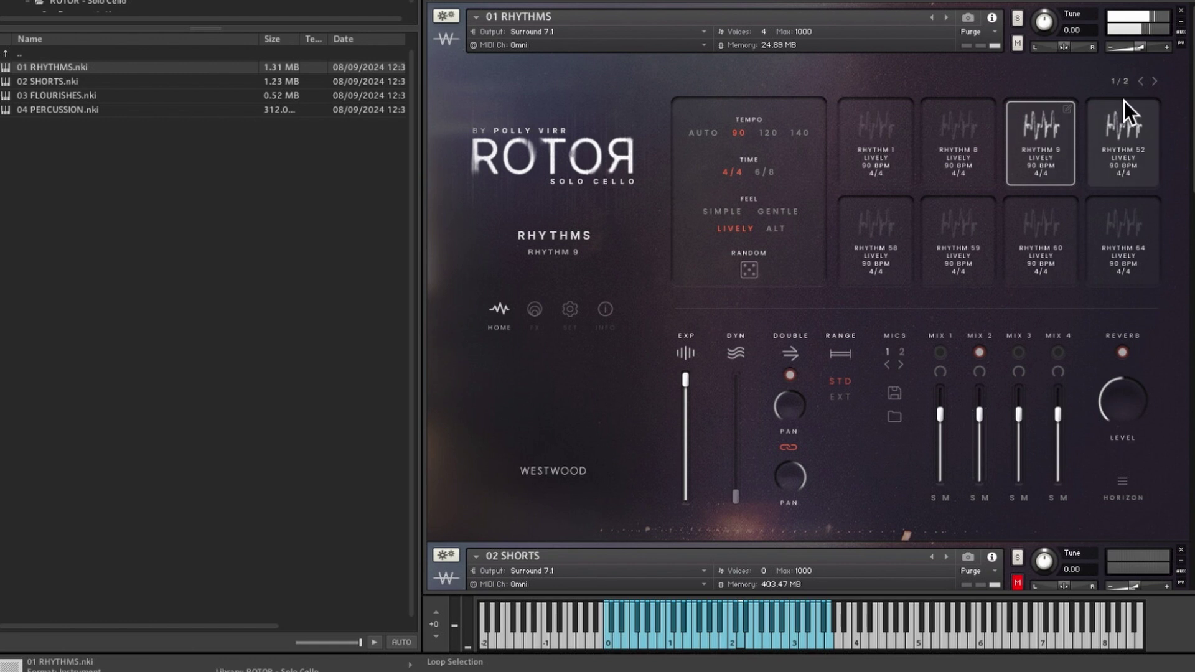
left_click(1154, 81)
left_click(1063, 155)
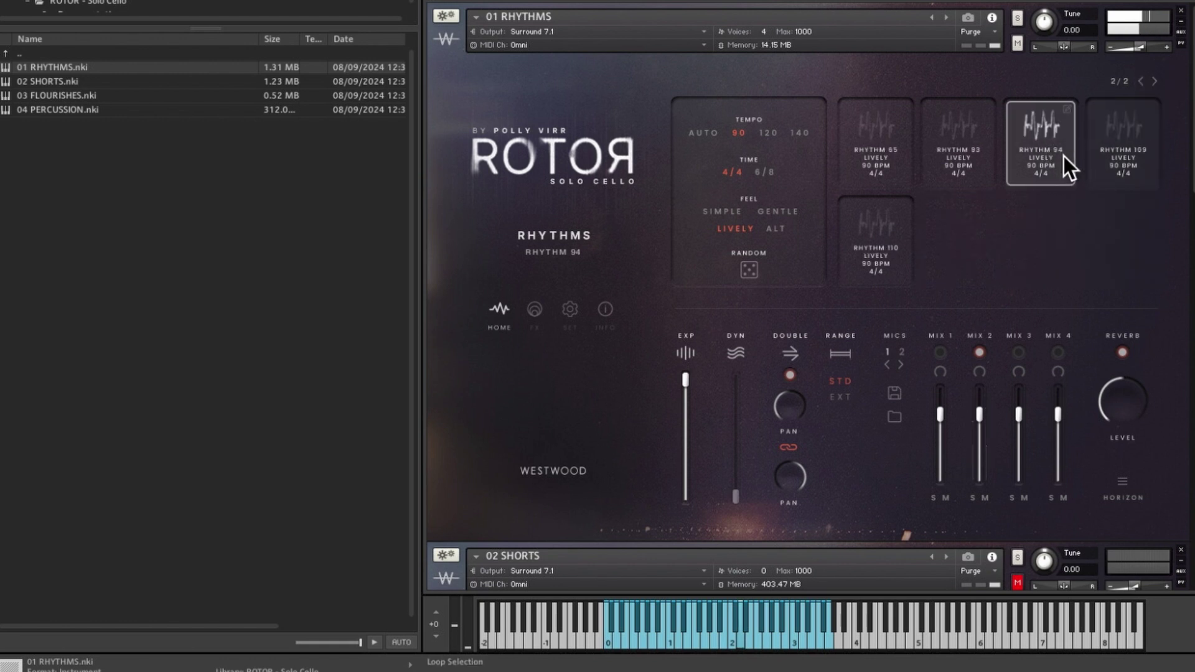
left_click(903, 250)
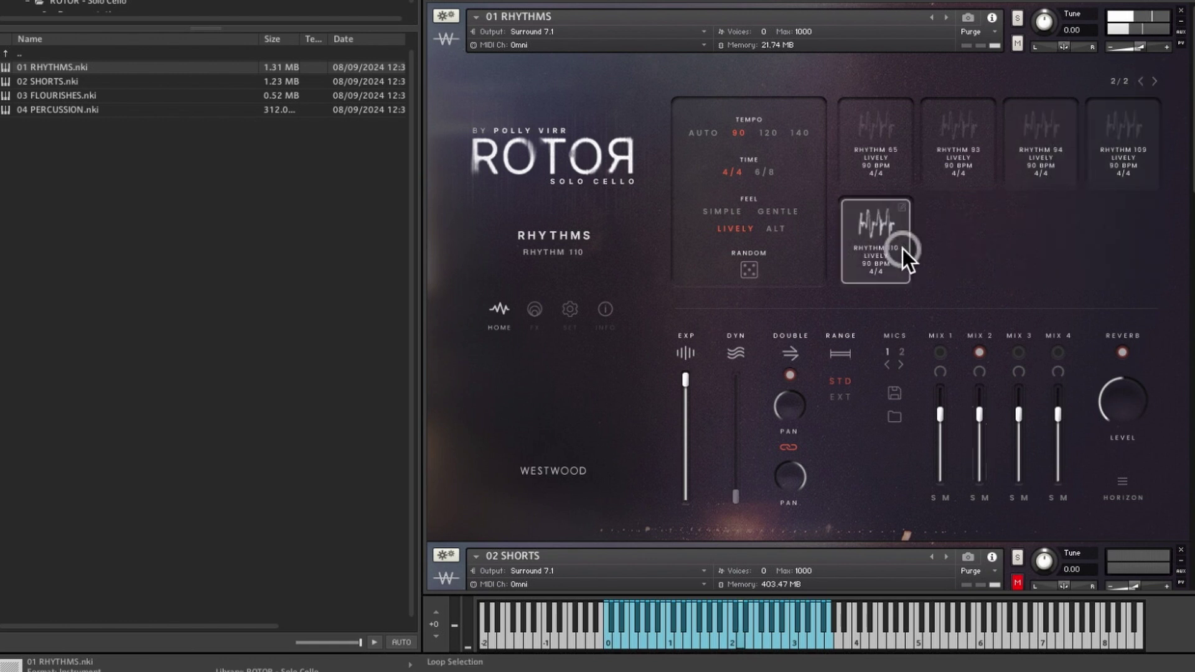
- Switch to the Alternative feel and try Rhythms 5, 6, 57 and 55, ending on 54
left_click(772, 228)
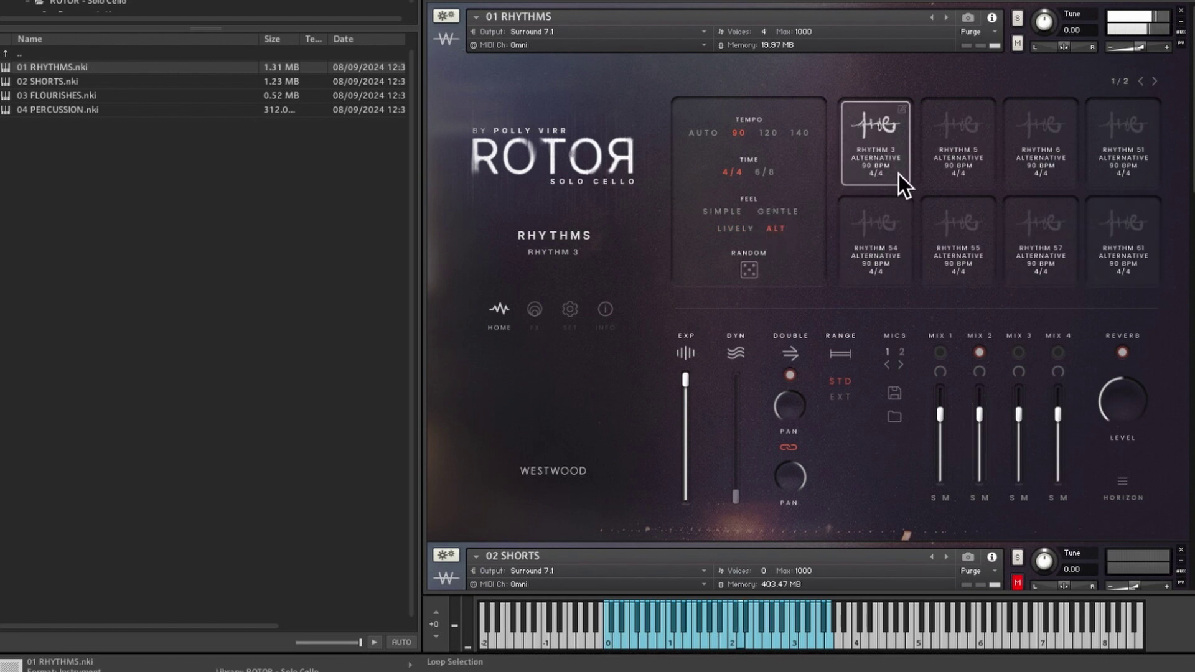
left_click(950, 163)
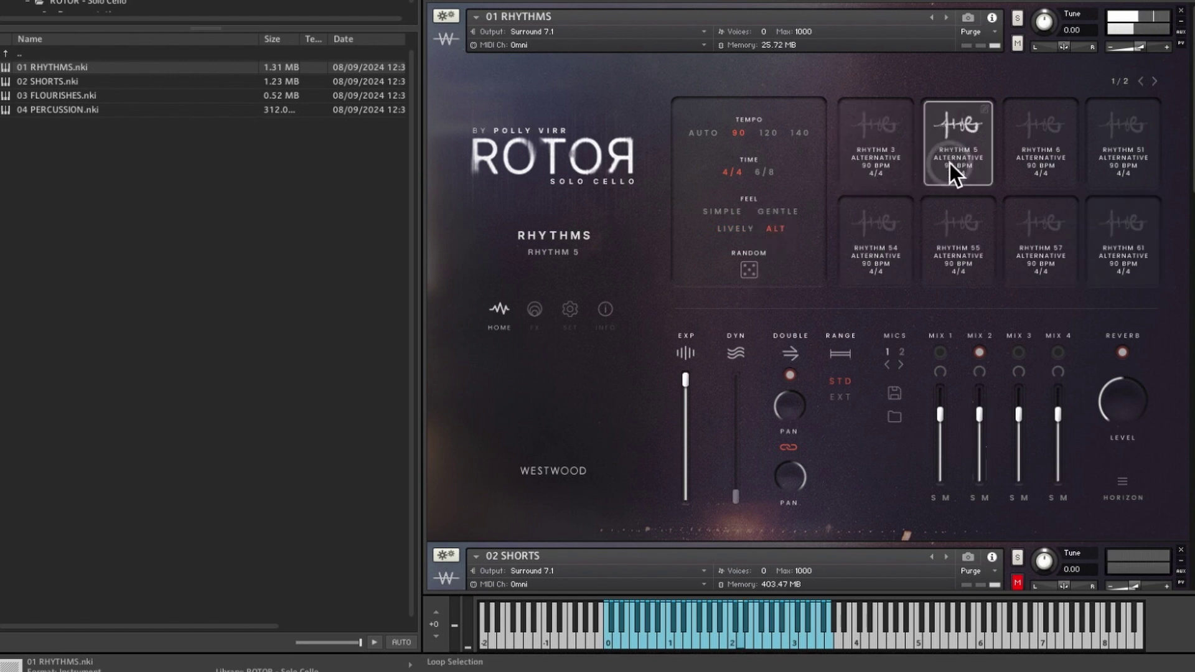
left_click(1033, 166)
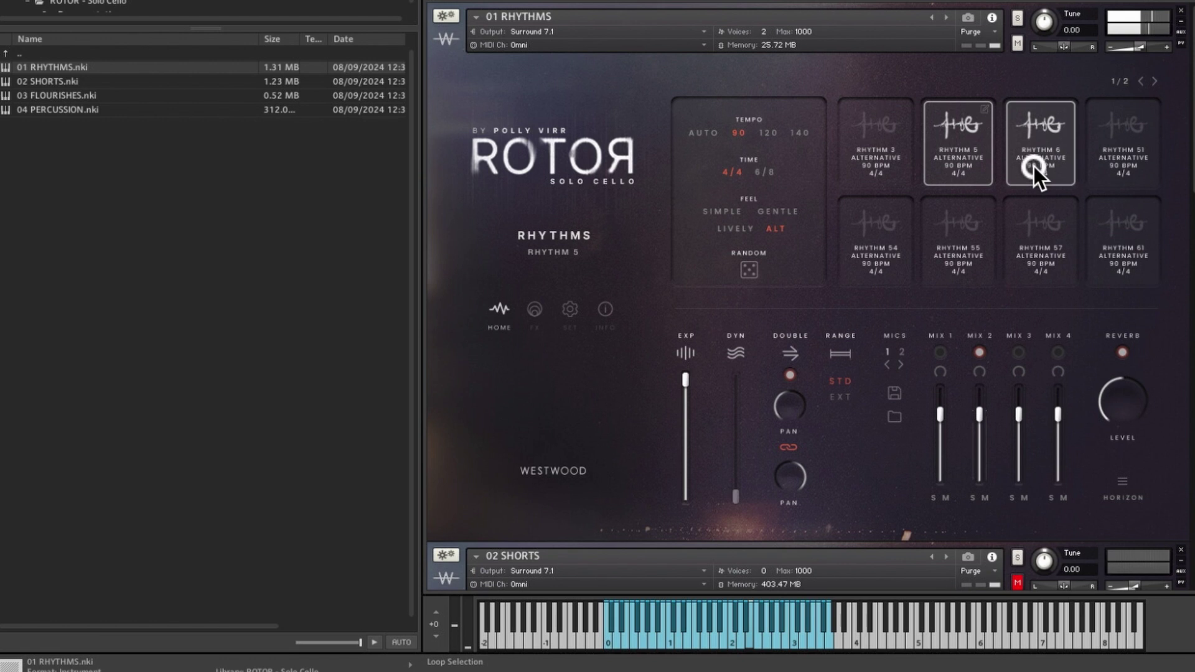
left_click(1043, 226)
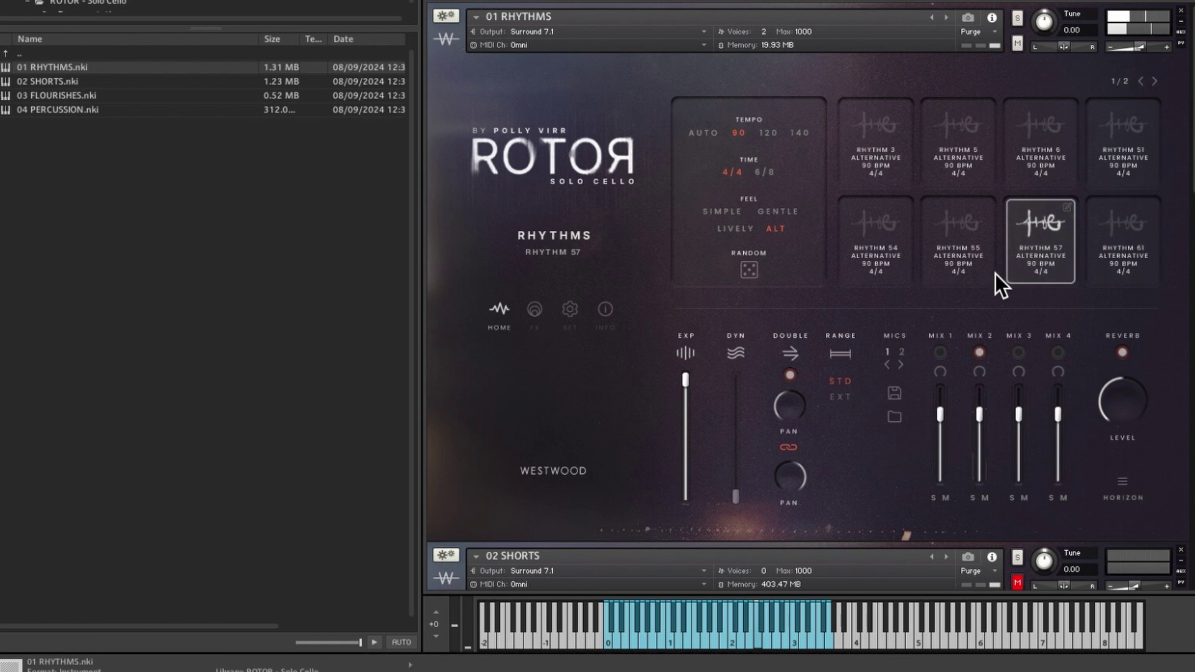
left_click(966, 255)
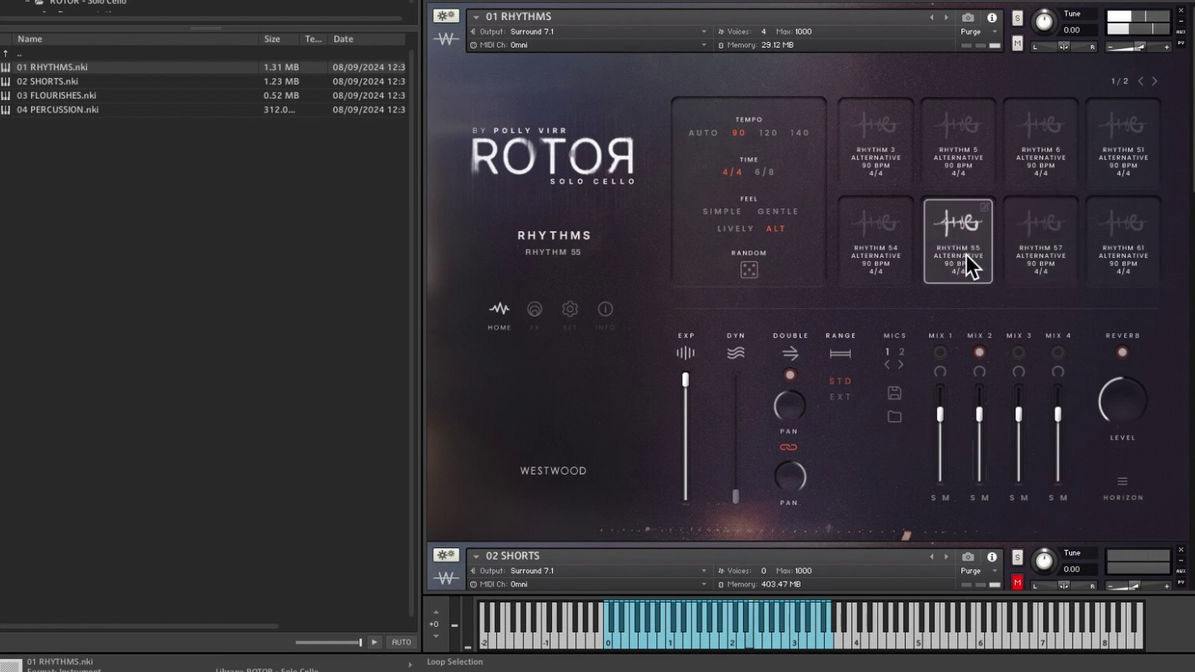
left_click(889, 248)
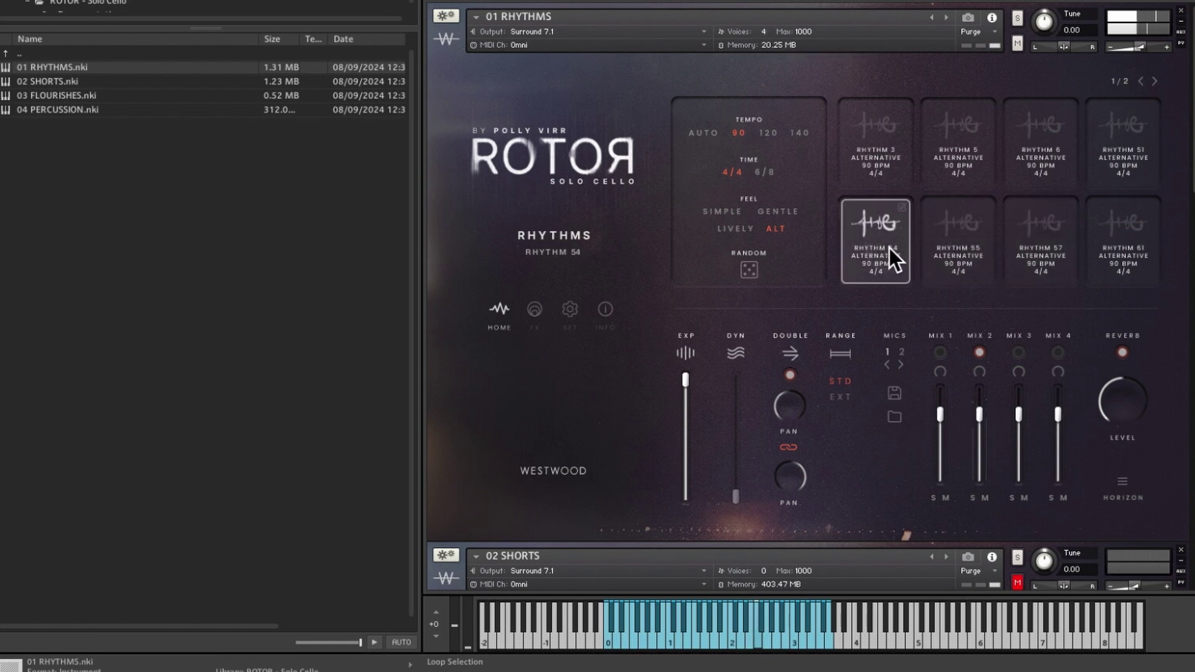
- Switch to the Gentle feel and try the extended note range before restoring the standard one
left_click(1155, 81)
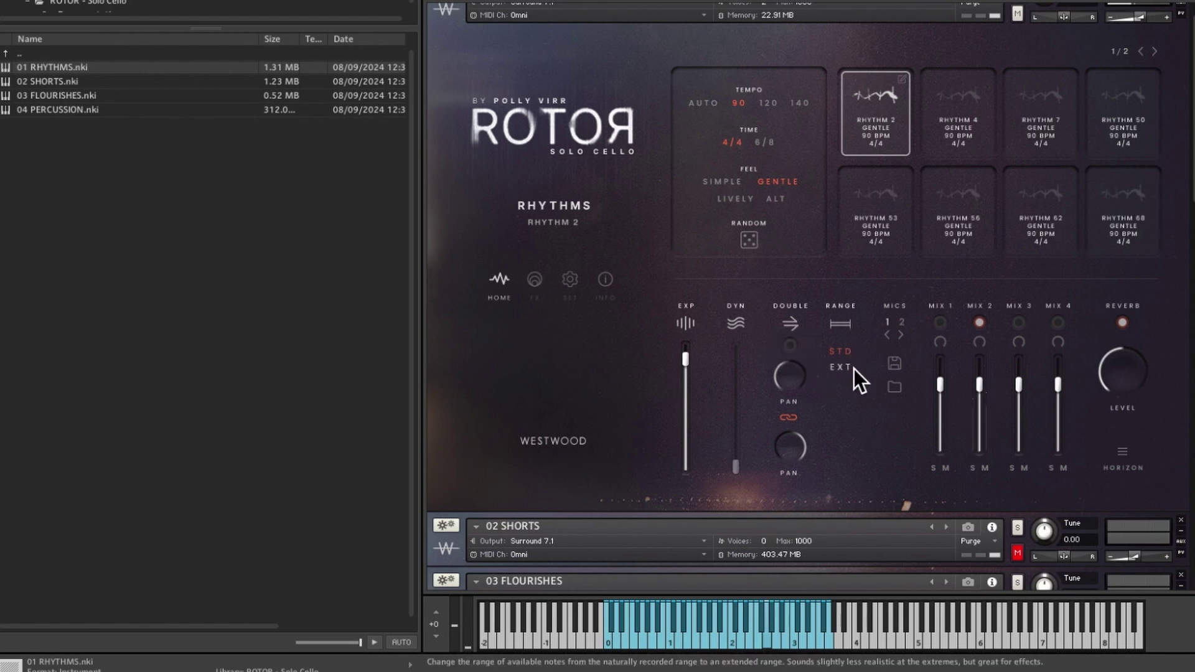
left_click(841, 351)
left_click(842, 356)
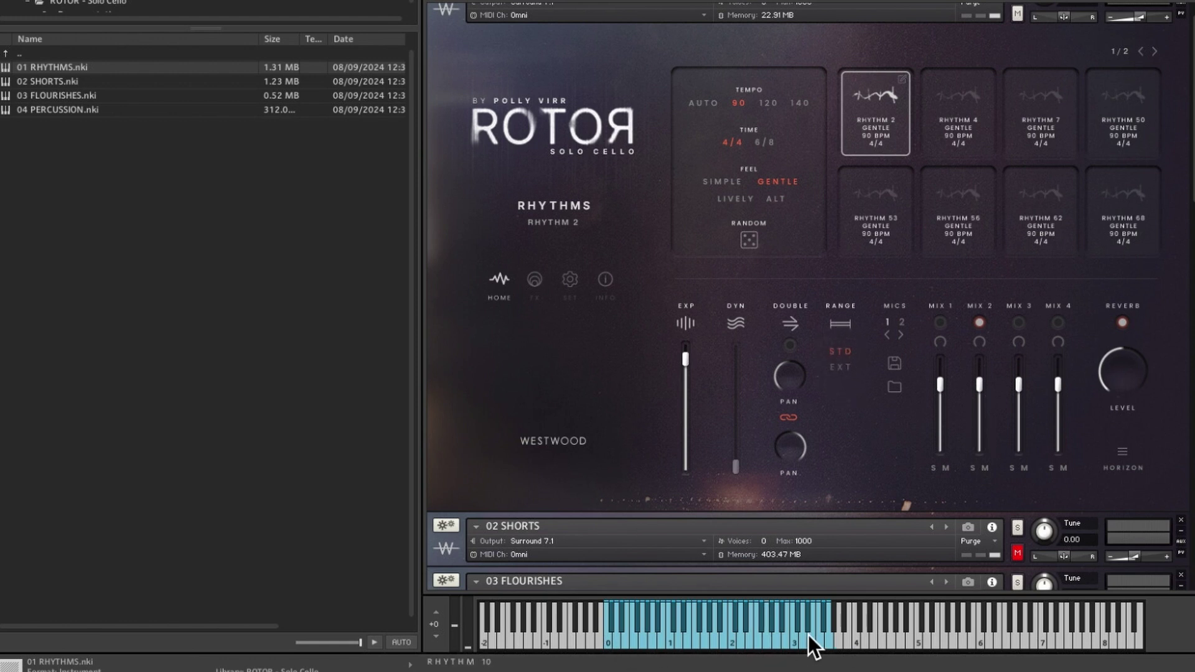
- Check the microphone pages, then load the MIX 4 mic position into memory
left_click(901, 335)
left_click(889, 334)
left_click(900, 335)
left_click(888, 336)
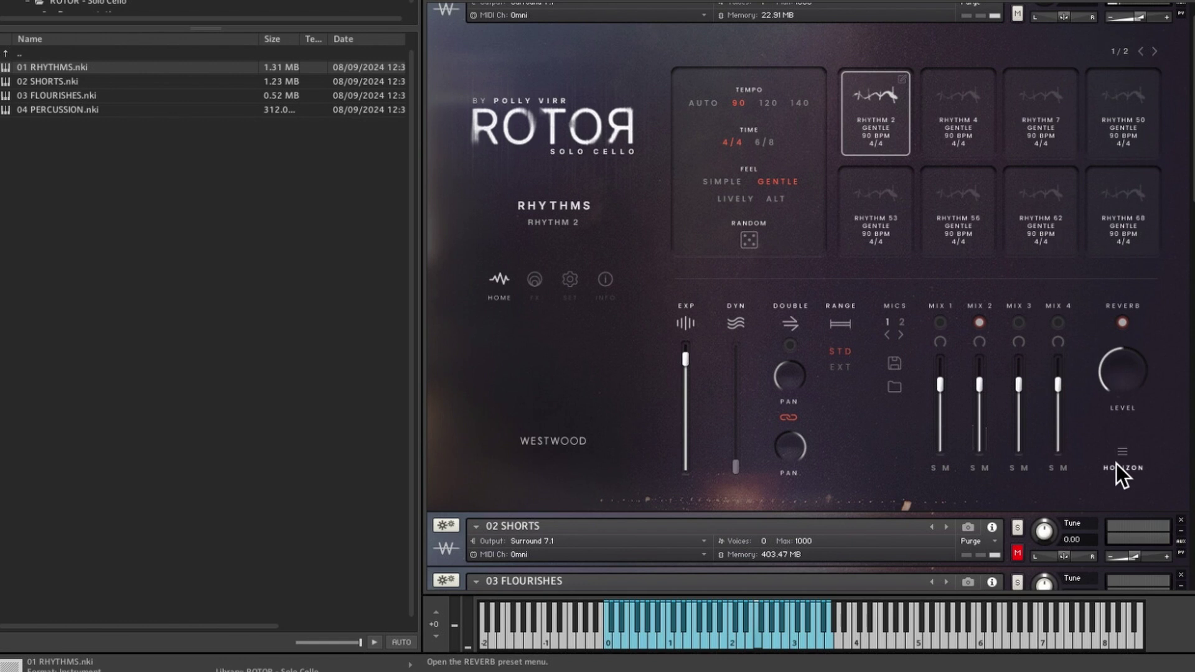
left_click(1058, 323)
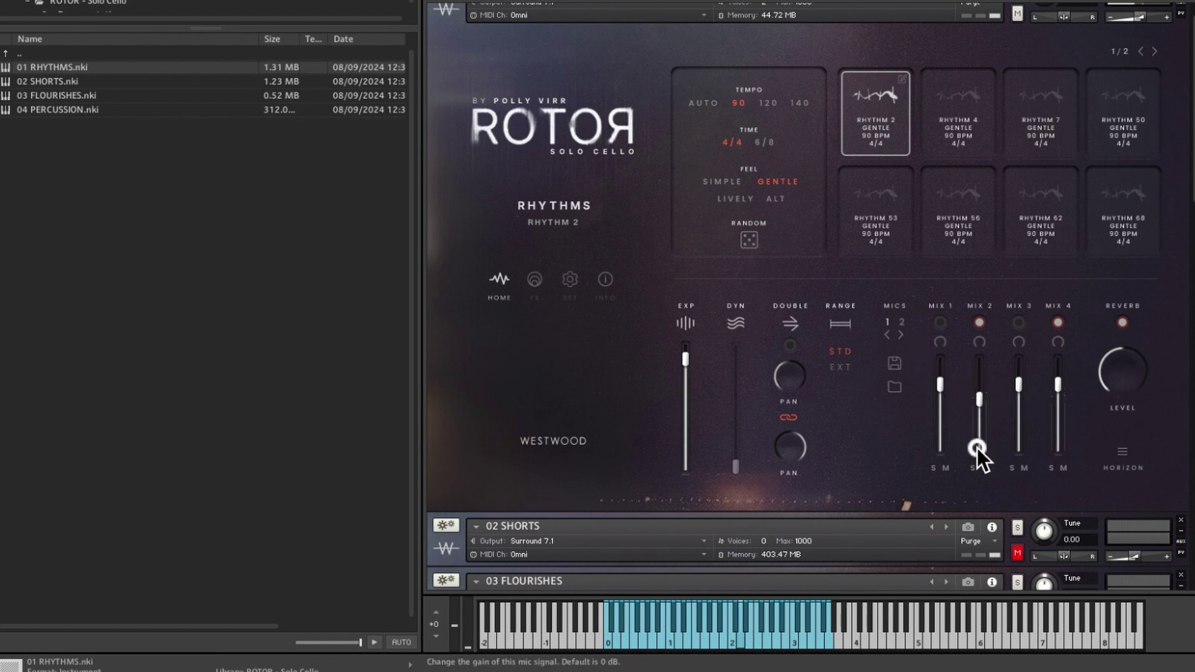
- Solo MIX 2 and MIX 4, raise both mic levels, then unsolo MIX 2
mouse_move(977, 449)
left_mouse_down()
mouse_move(990, 489)
mouse_move(986, 469)
mouse_move(972, 469)
left_mouse_up()
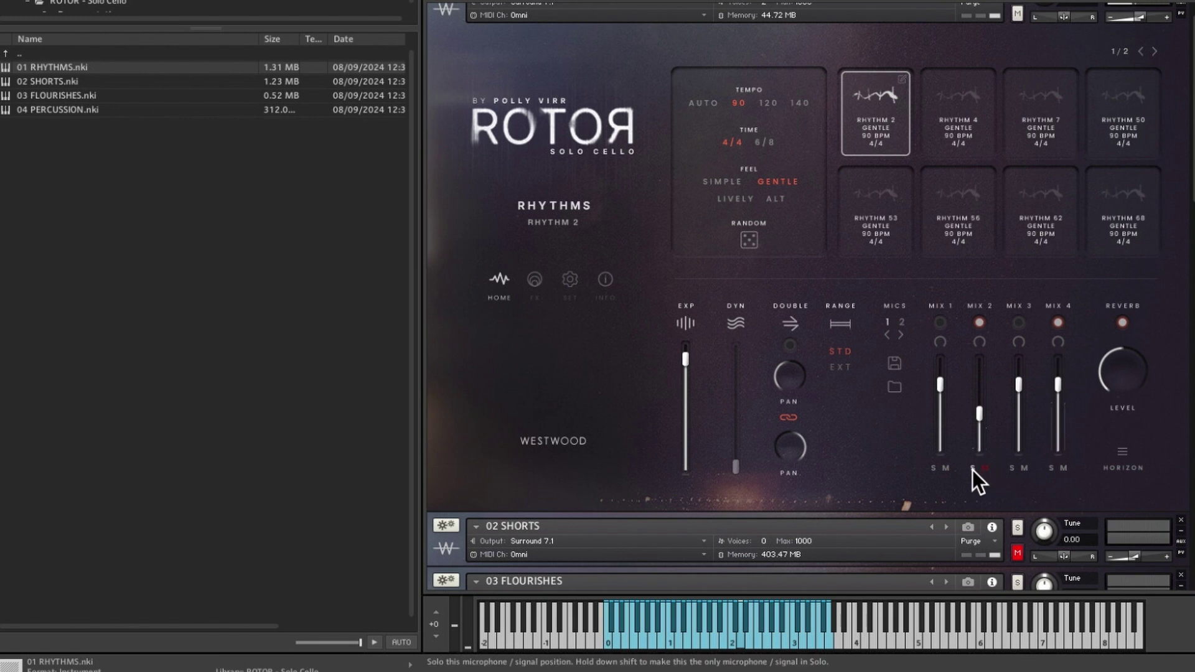
left_click(973, 469)
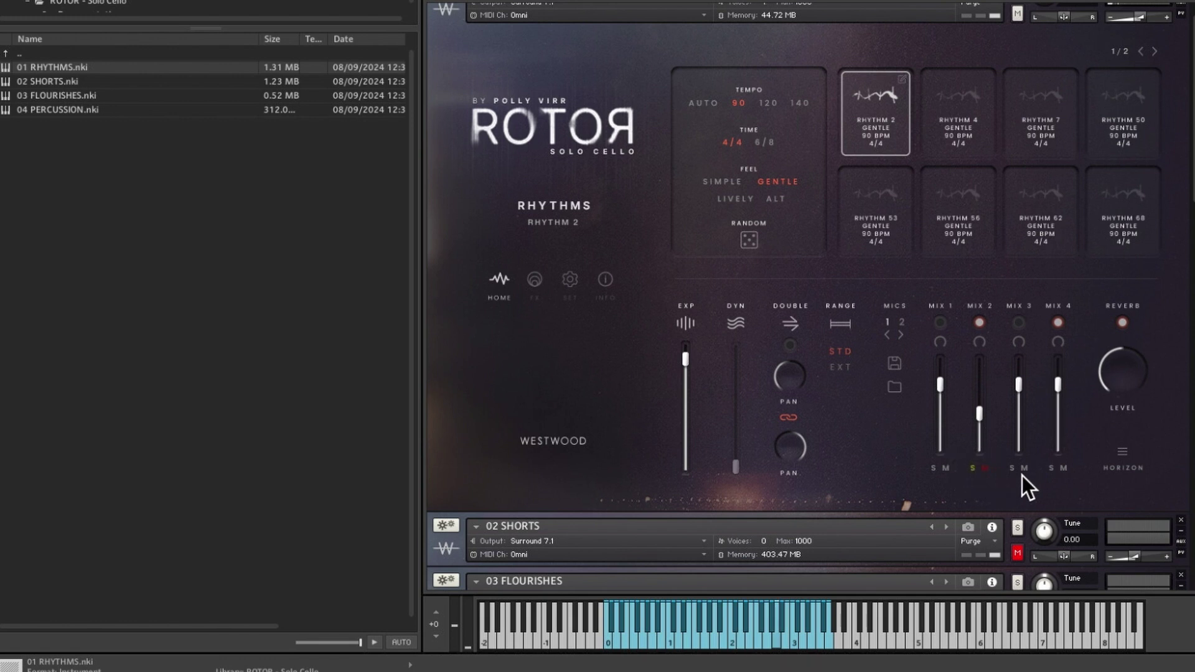
left_click(1052, 468)
left_click_drag(1066, 397, 1062, 370)
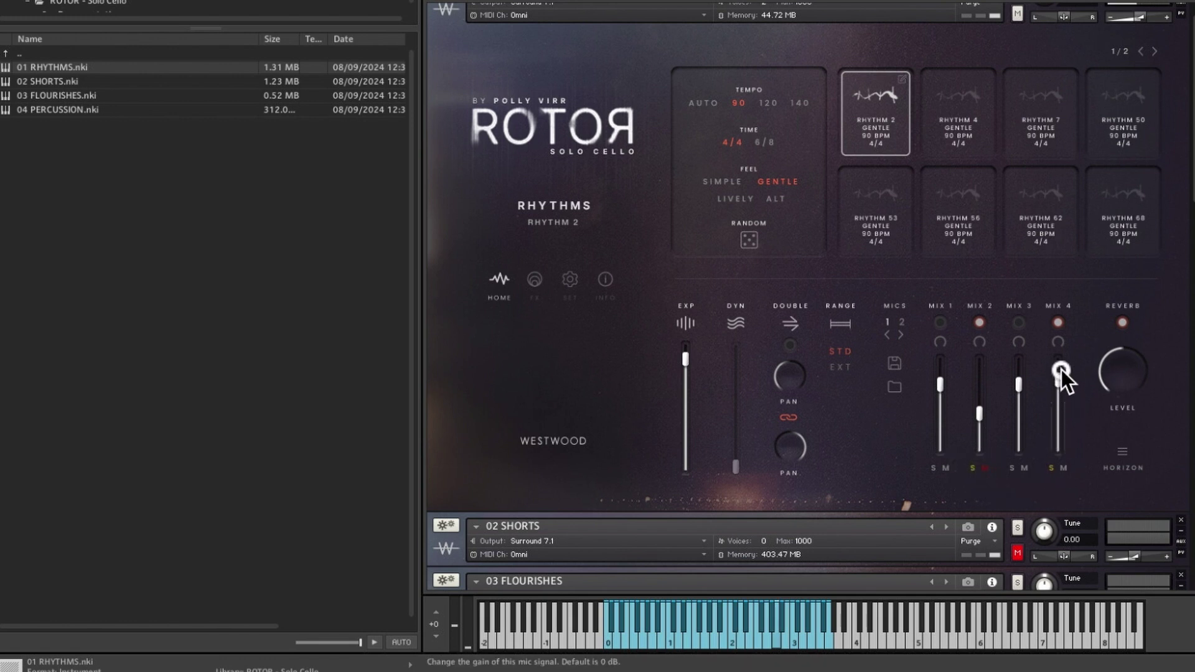
left_click(1062, 329)
left_click_drag(984, 375, 987, 338)
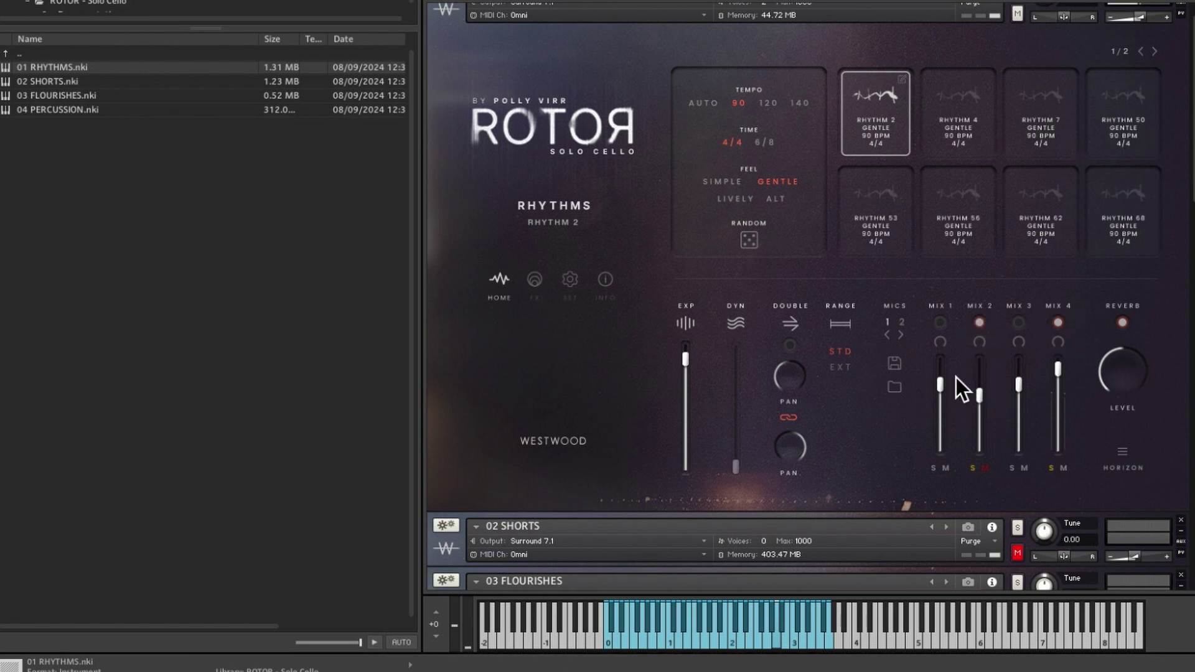
left_click(973, 467)
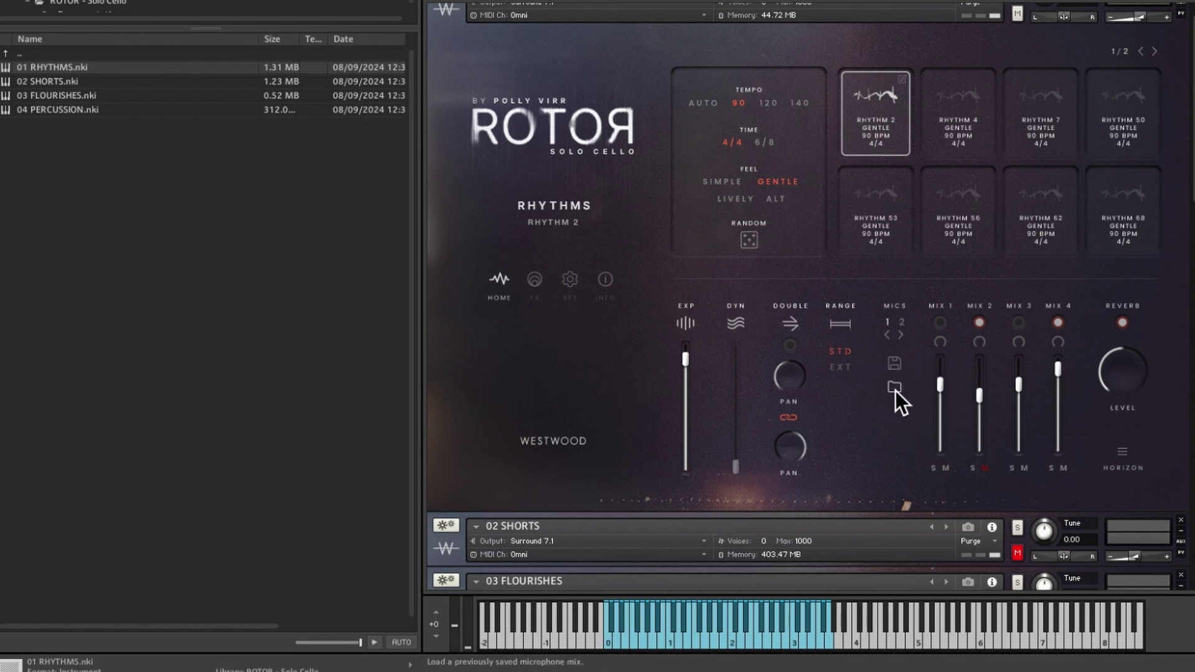
- On the Rhythms FX page, try delay presets BEGINNING, DELAYUS and FLUTTER, settling on MIRAGE
left_click(534, 281)
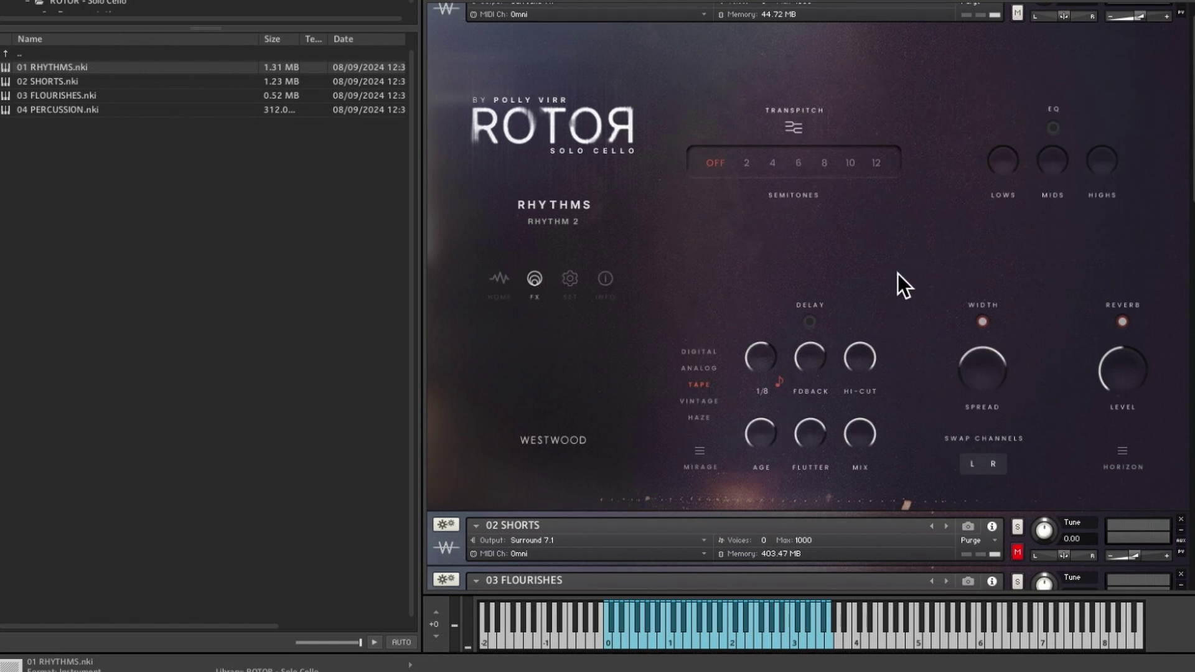
scroll(884, 293, "down", 1)
scroll(815, 296, "down", 1)
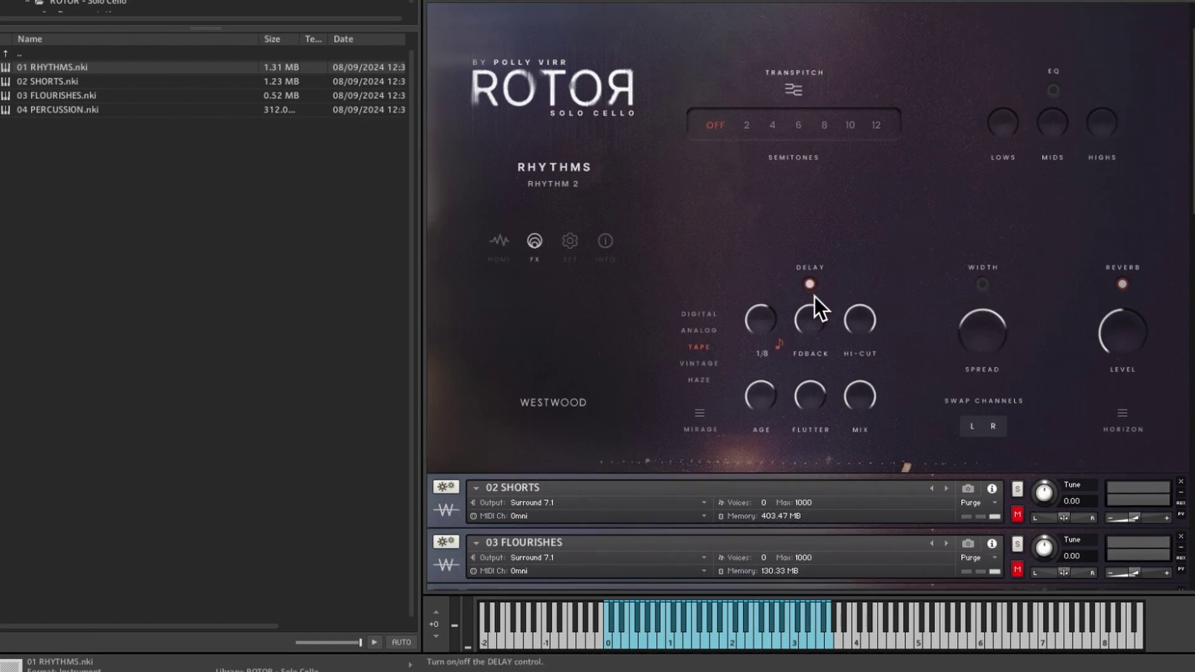
left_click(699, 417)
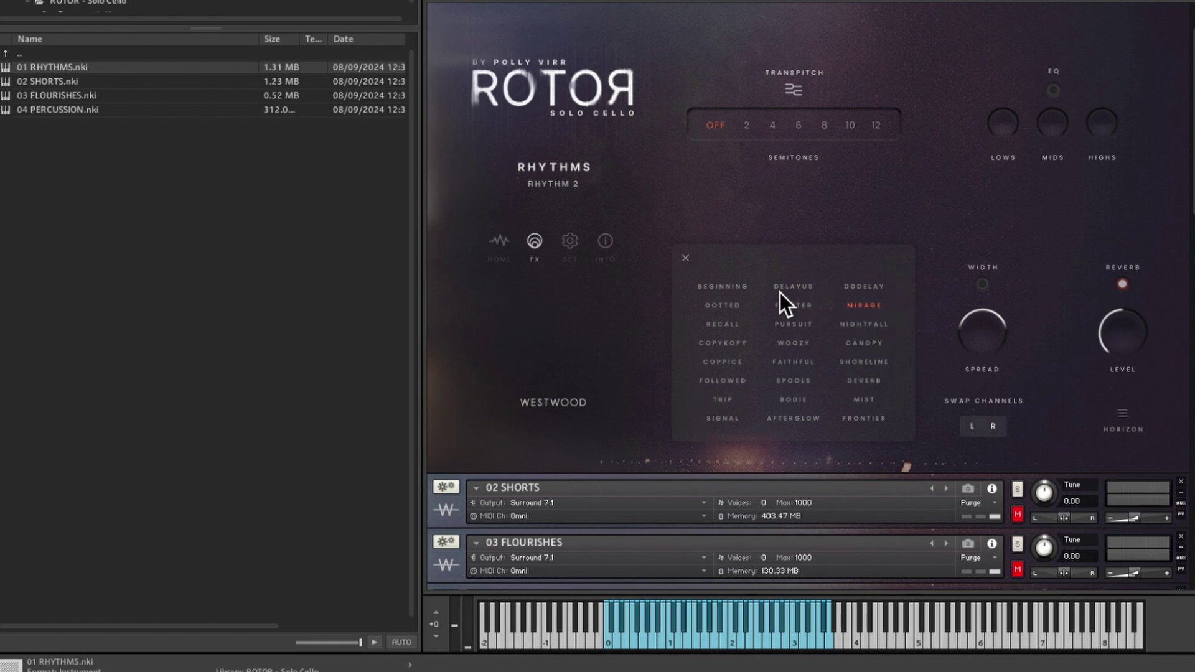
left_click(755, 290)
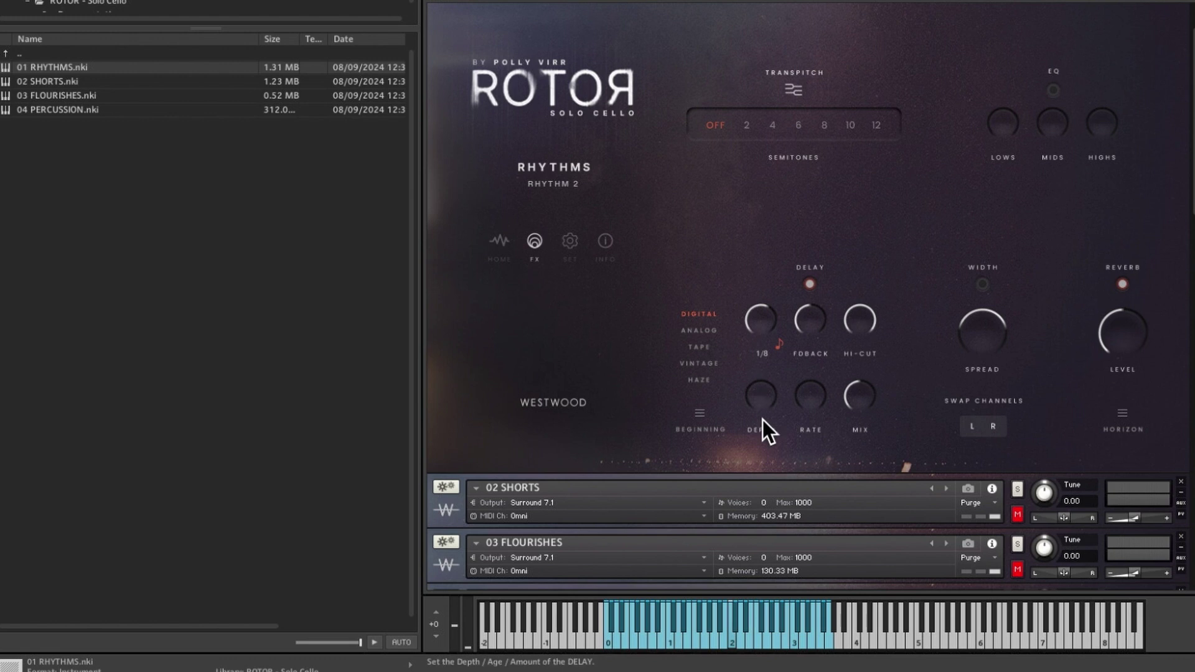
left_click(700, 414)
left_click(805, 293)
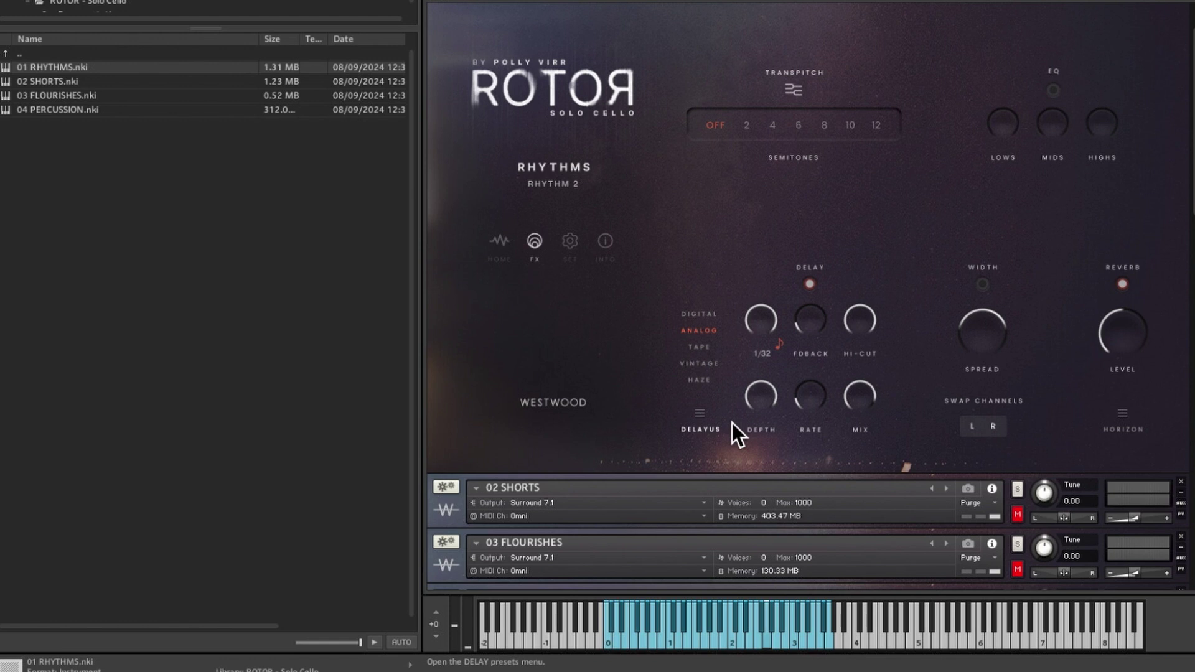
left_click(701, 412)
left_click(800, 311)
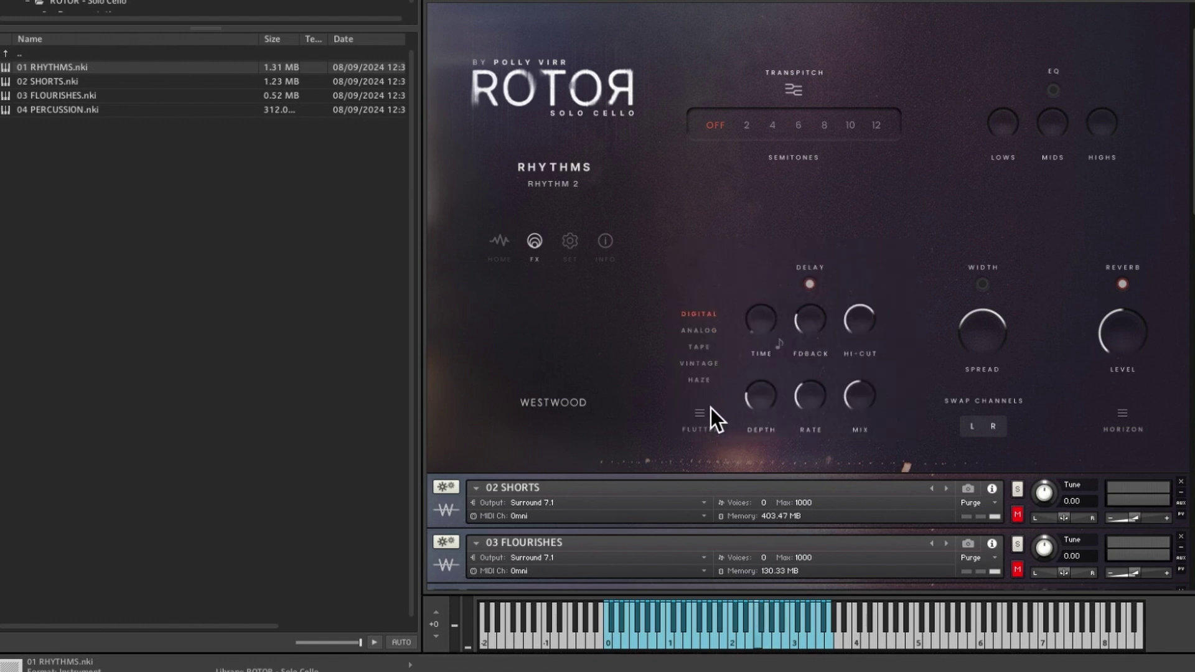
left_click_drag(753, 290, 732, 321)
left_click(696, 416)
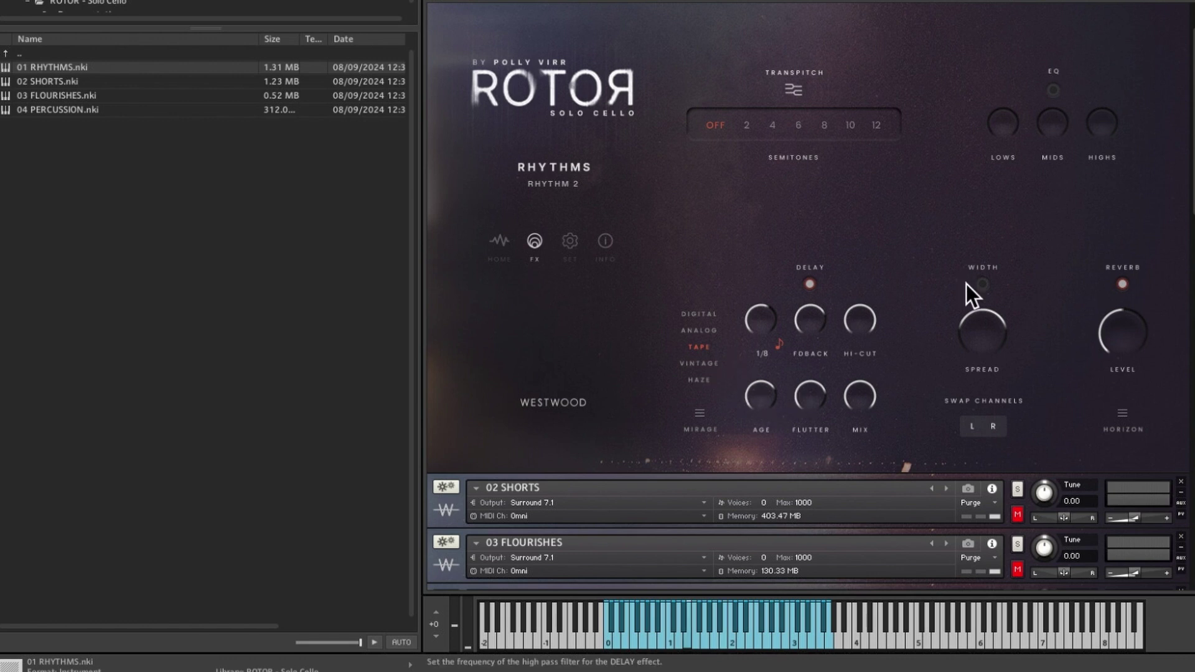
- Enable stereo width and set the delay to the NIGHTFALL preset (Haze, 1/4 time)
left_click(981, 282)
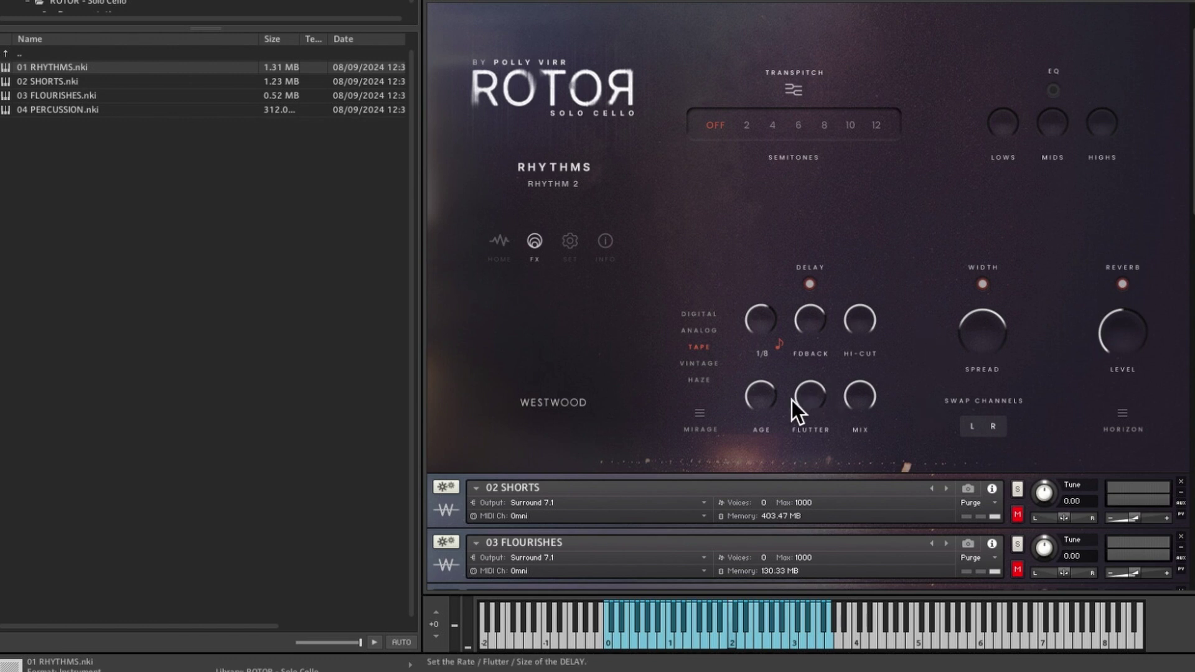
left_click(760, 414)
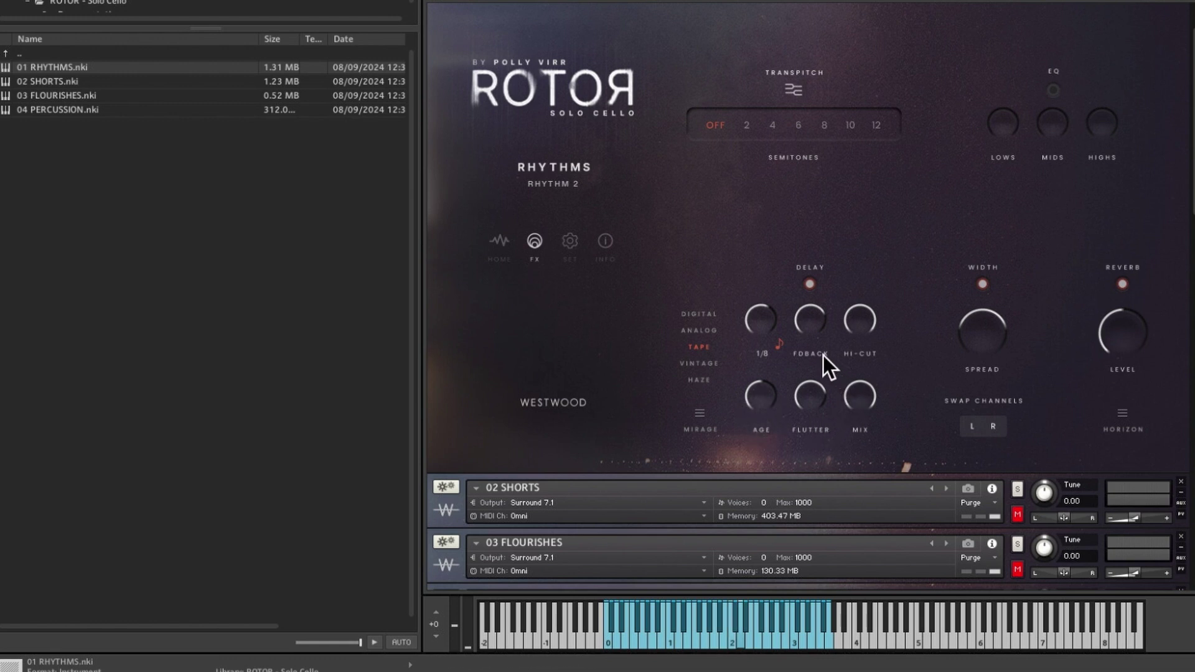
left_click(801, 334)
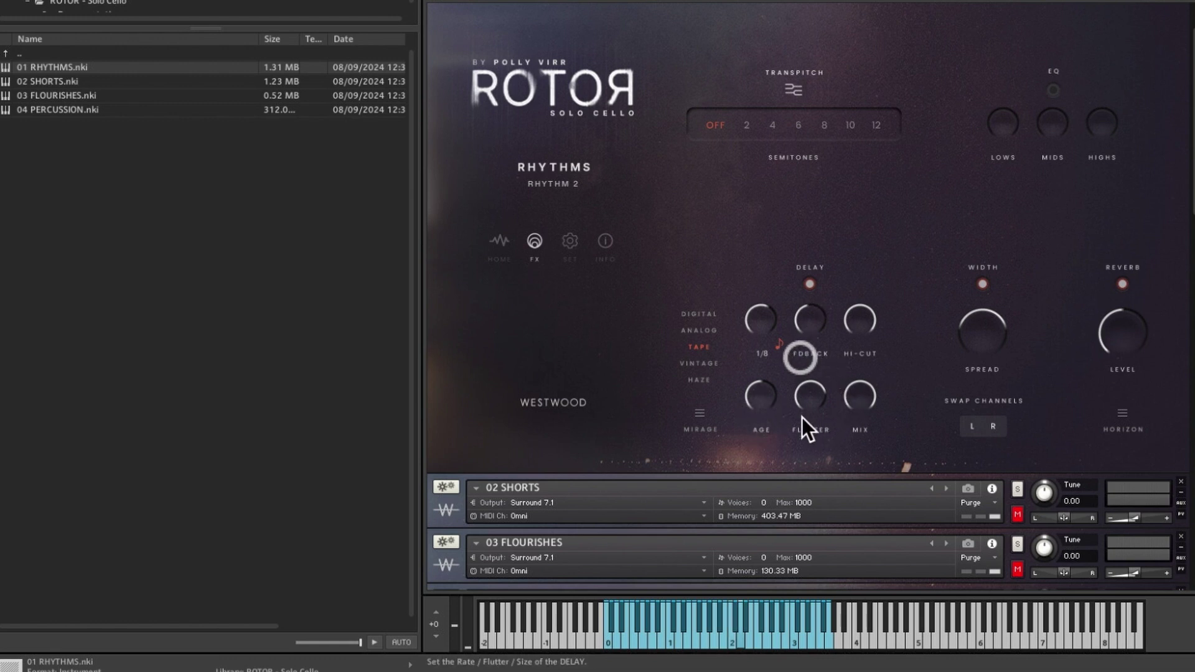
left_click(702, 417)
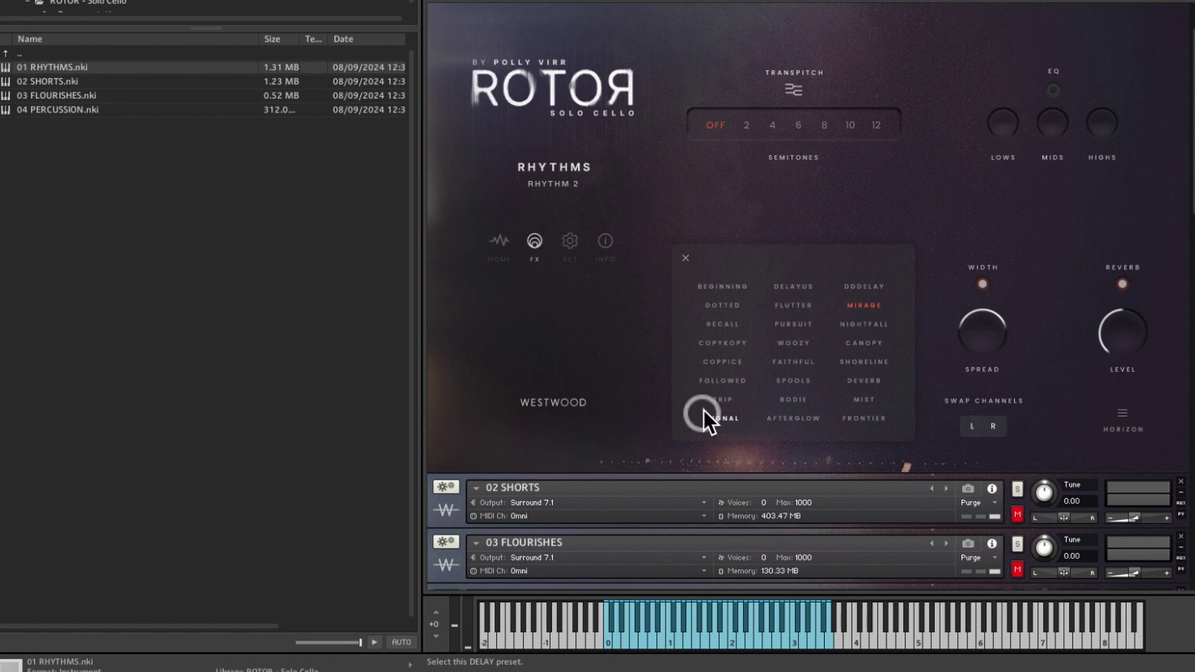
left_click(871, 324)
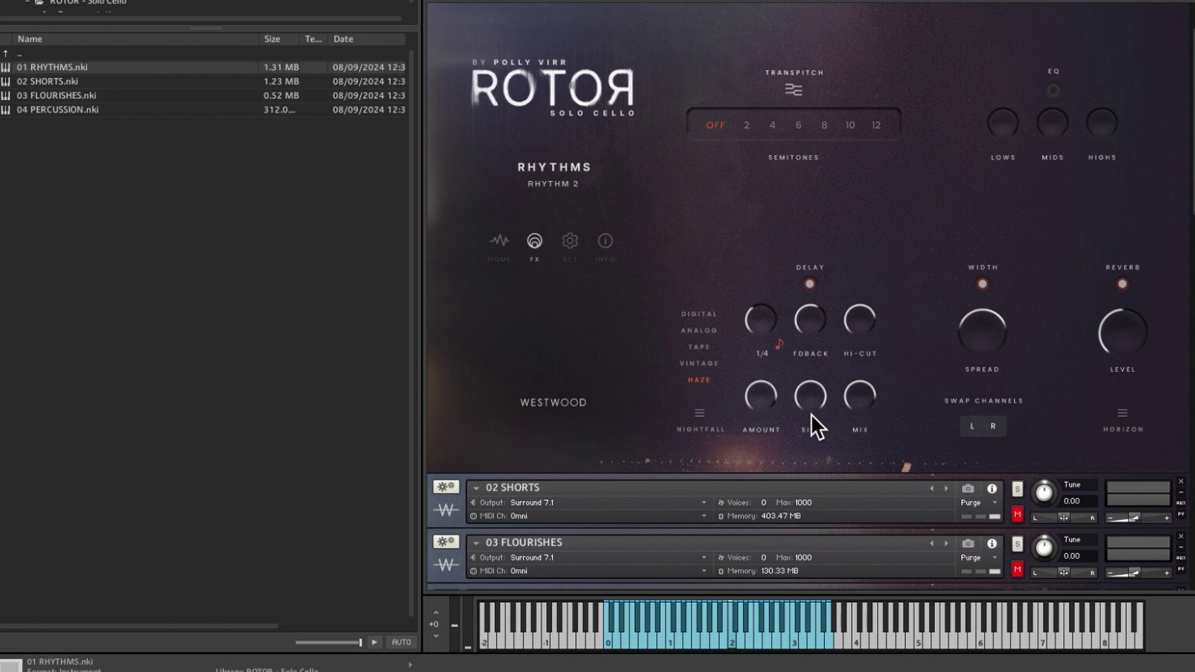
- From the Rhythms home page, load Lively Rhythm 58 and turn on Double
left_click(506, 245)
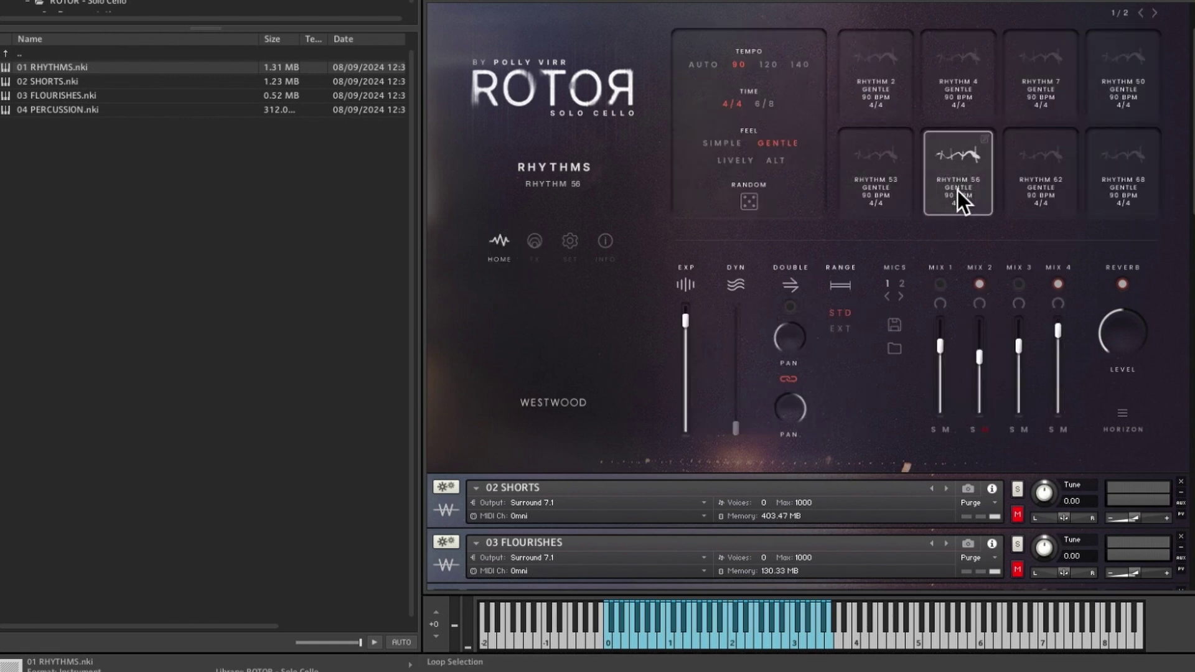
left_click(747, 157)
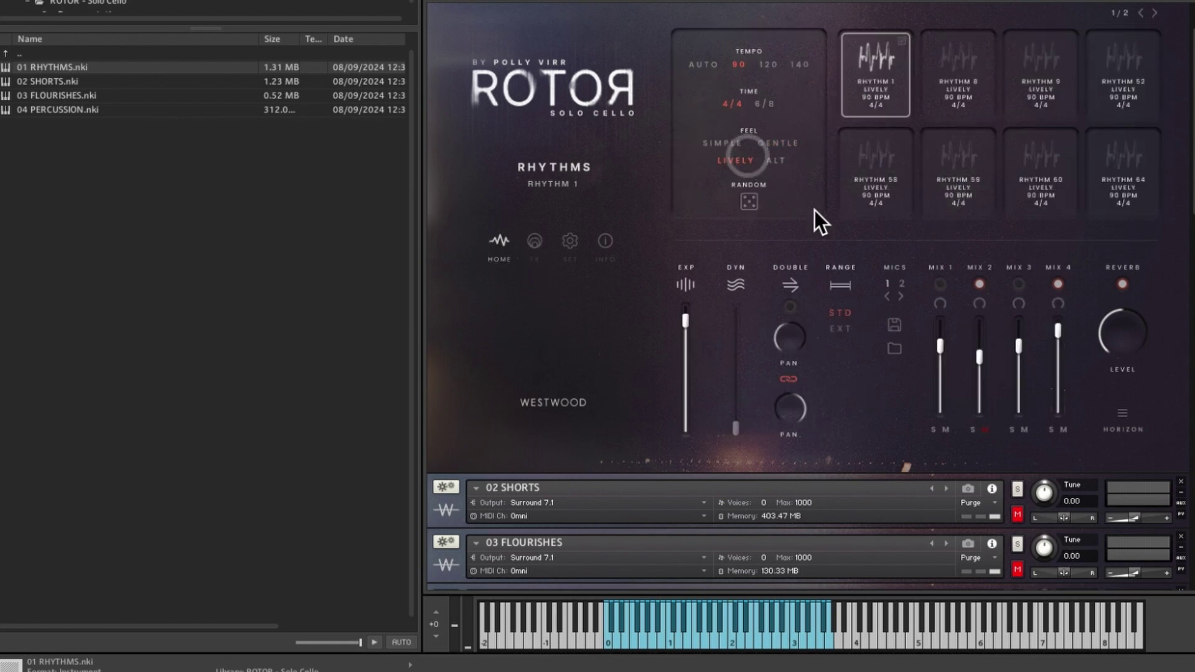
left_click(872, 199)
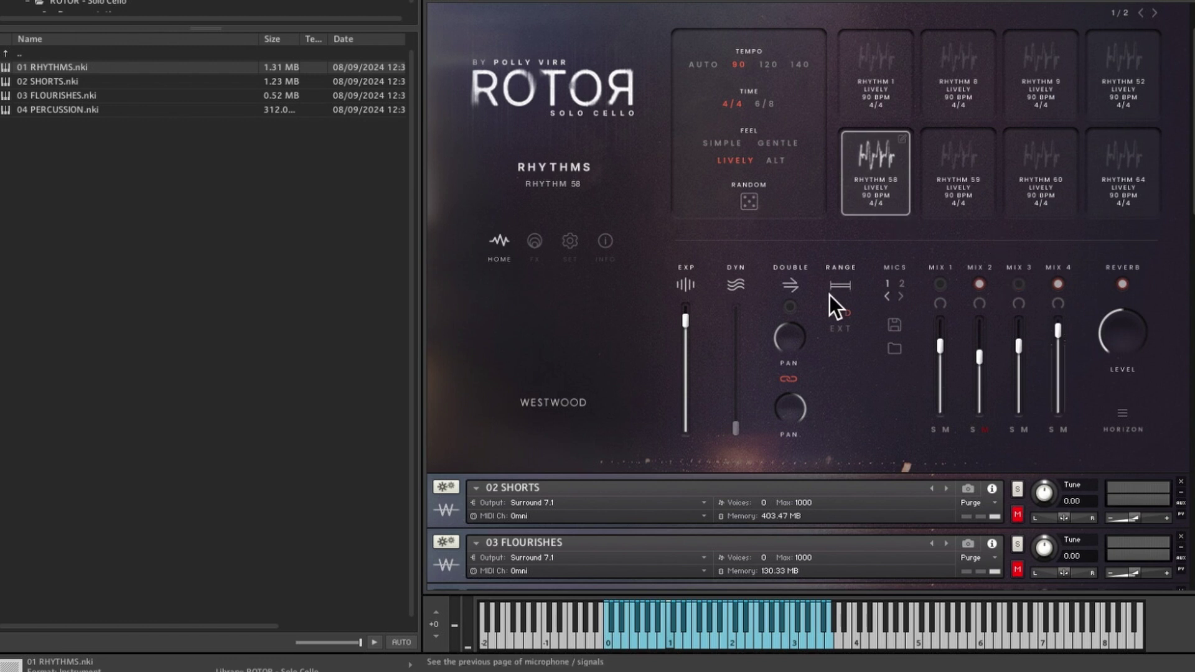
left_click(792, 308)
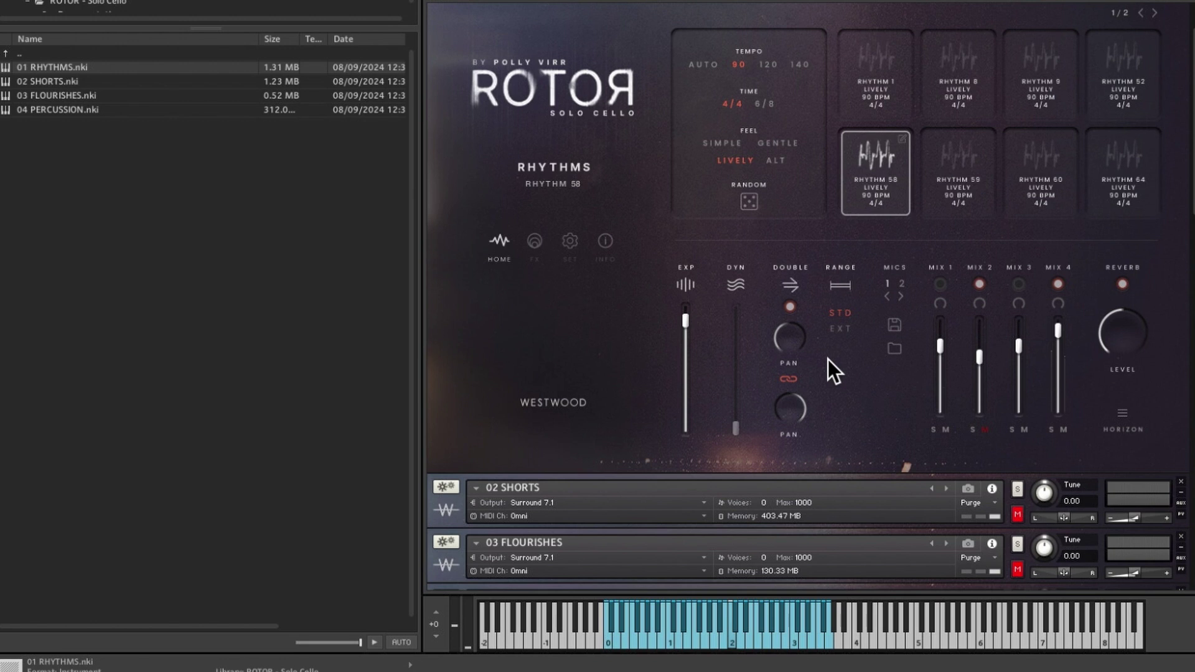
left_click(535, 241)
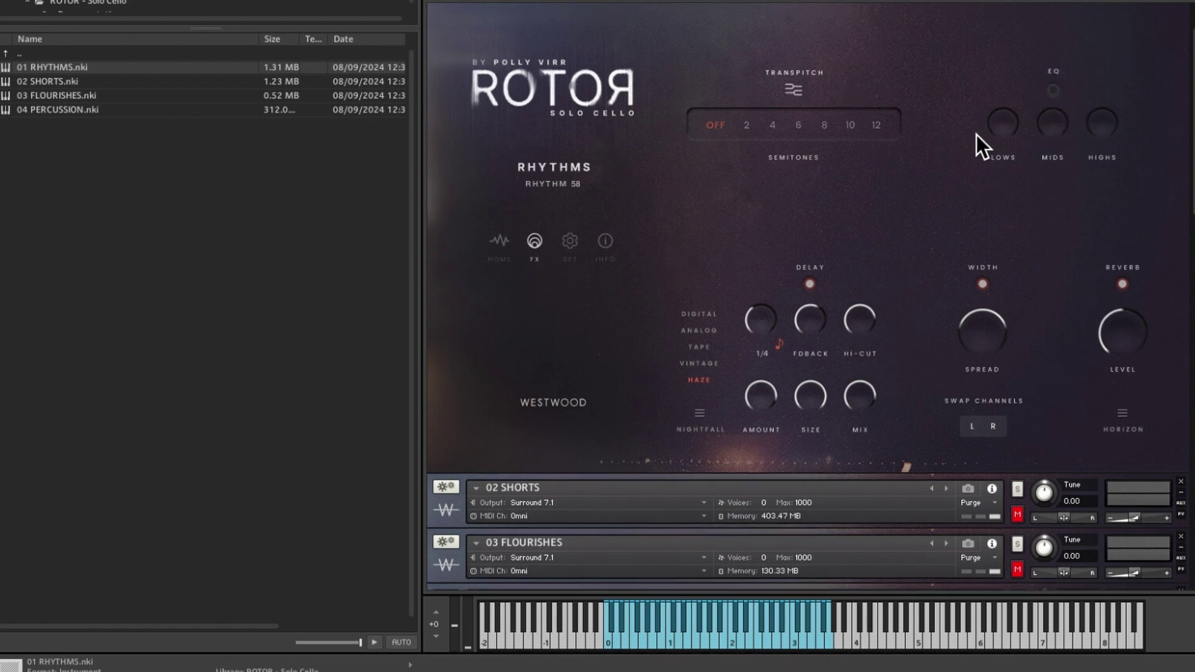
- Collapse 01 RHYTHMS, expand 02 SHORTS, and try Spiccato and Brushed Short before Brushed Long
left_click(445, 40)
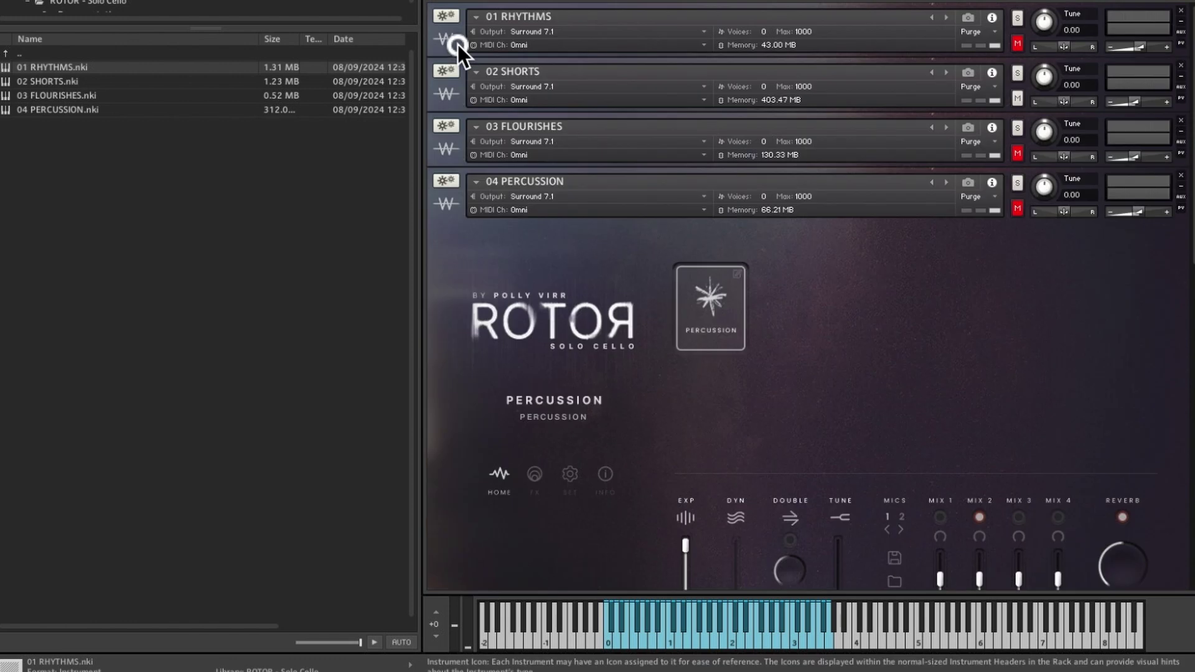
left_click(444, 95)
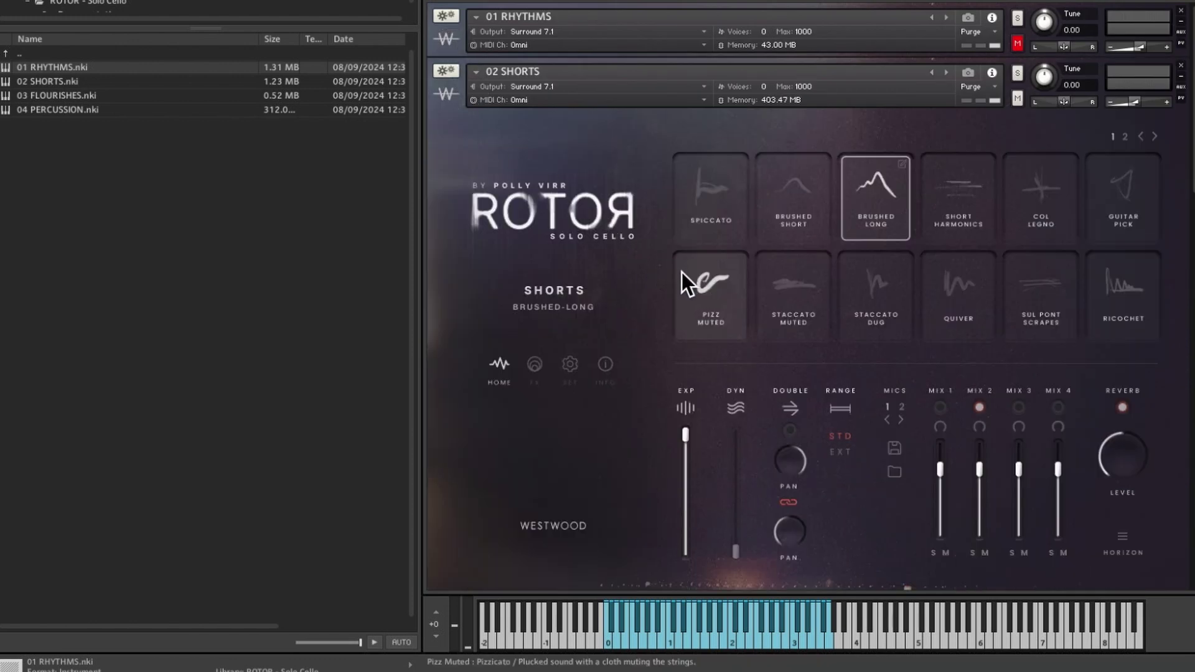
left_click(710, 199)
left_click(786, 234)
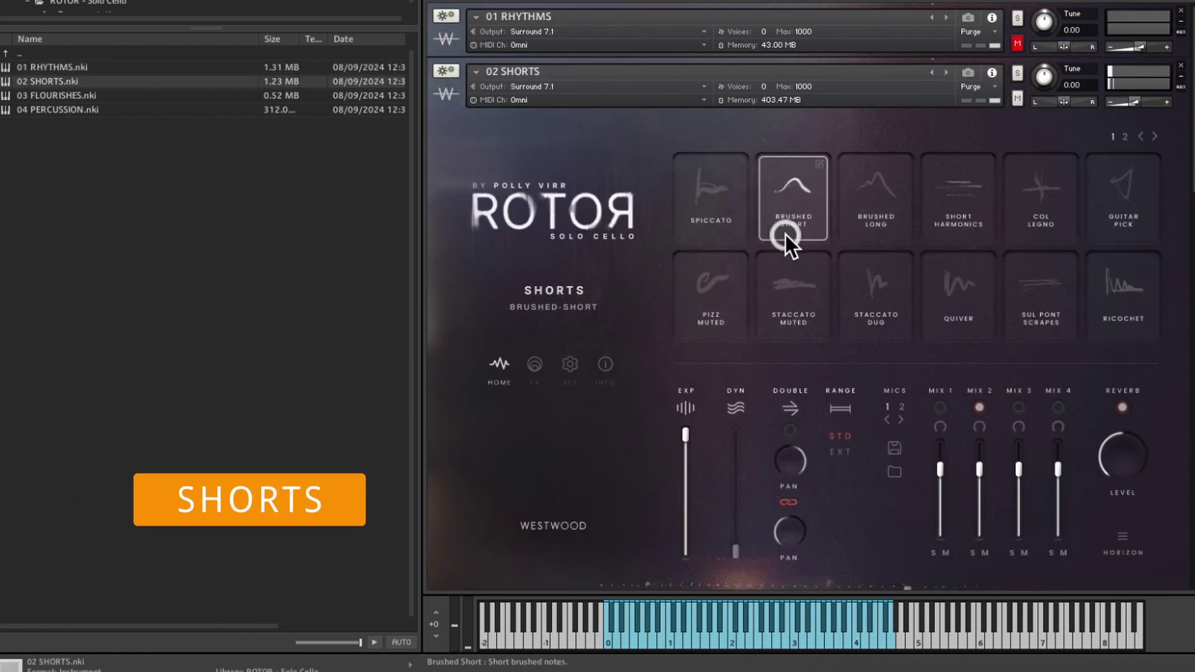
left_click(873, 229)
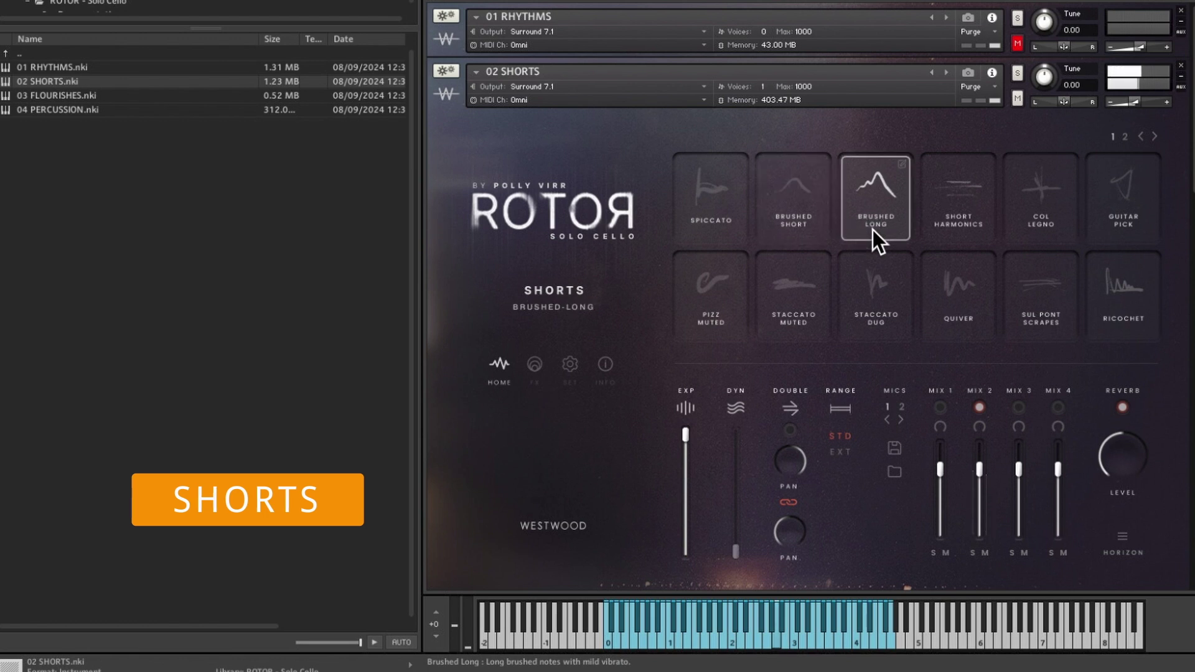
scroll(942, 359, "down", 1)
scroll(941, 360, "down", 1)
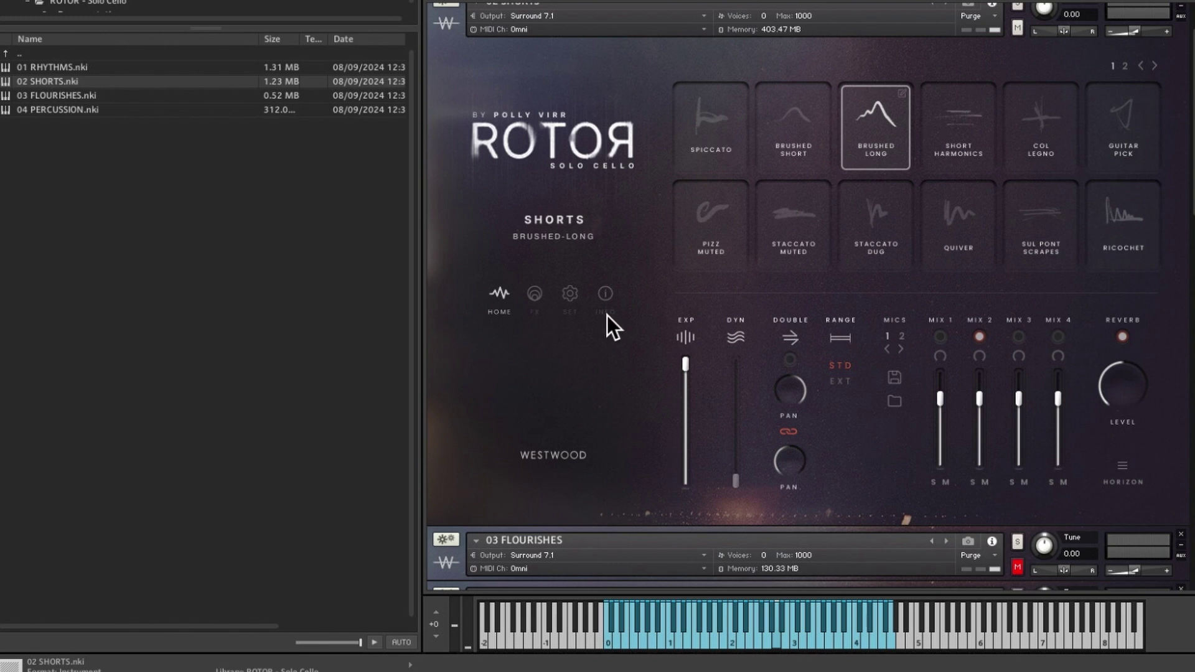
- Enable the Shorts delay, load the BEGINNING preset with Haze type, and adjust its size
left_click(537, 295)
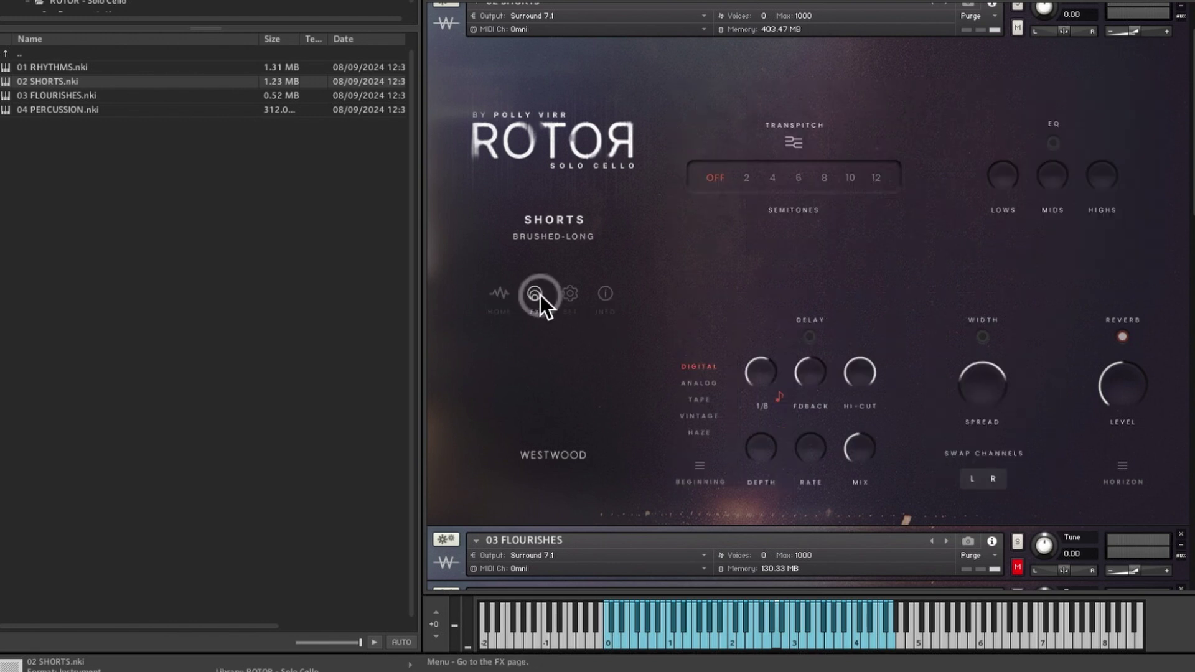
left_click(809, 336)
left_click(701, 433)
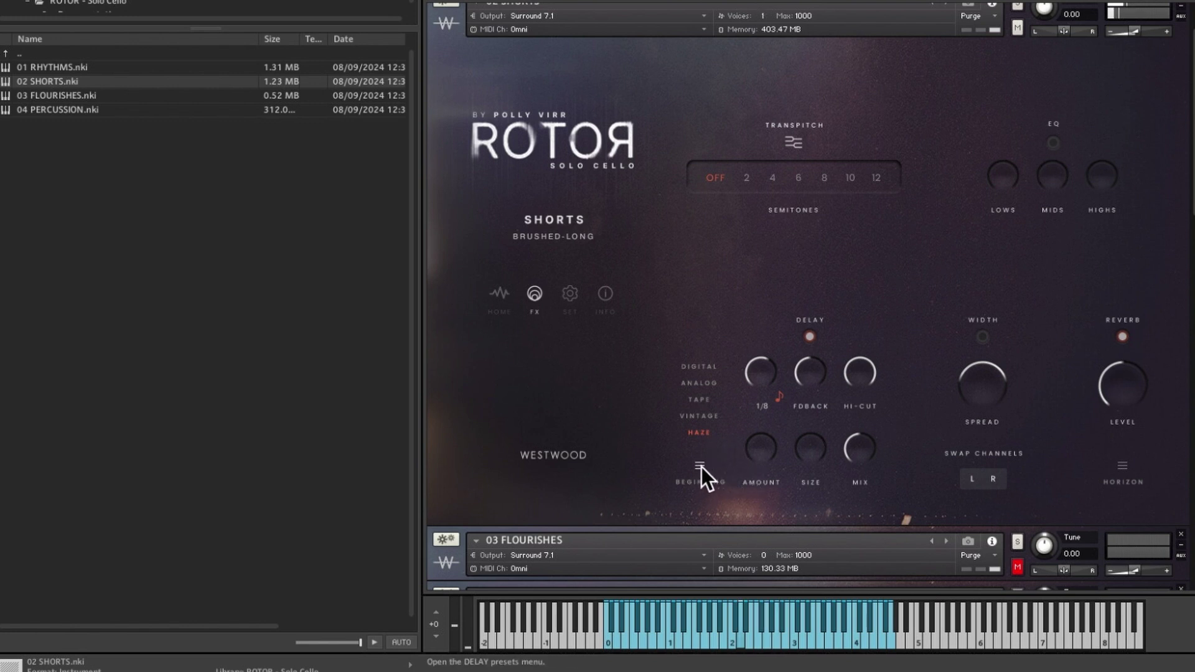
left_click(699, 466)
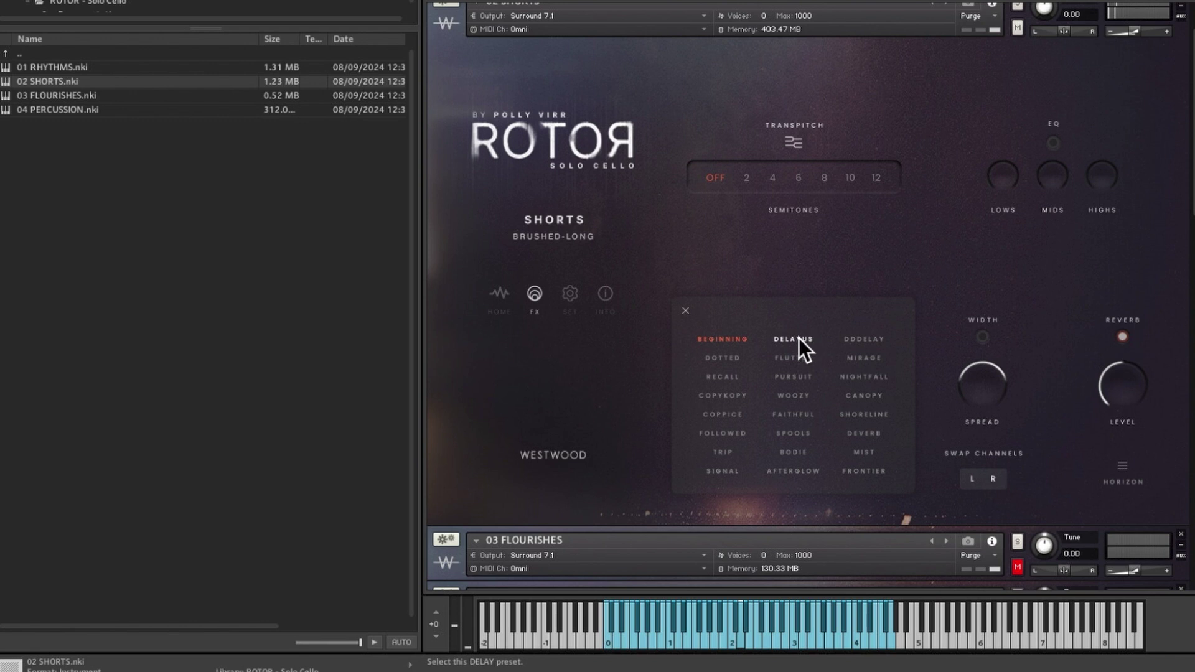
left_click(713, 342)
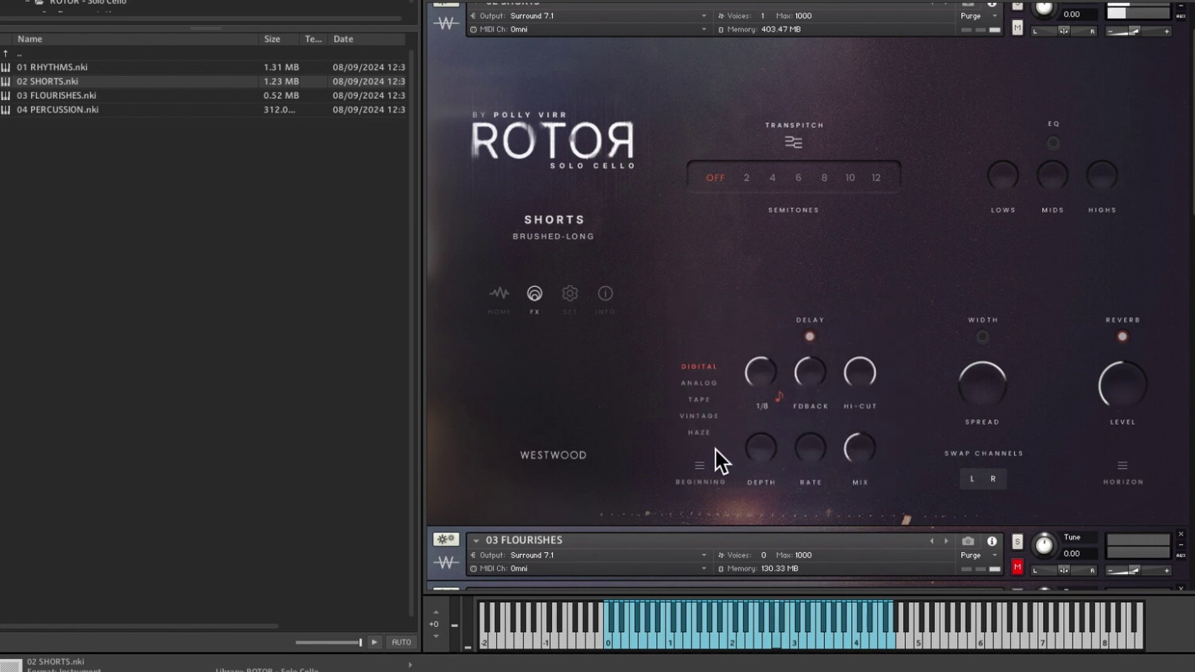
left_click(703, 428)
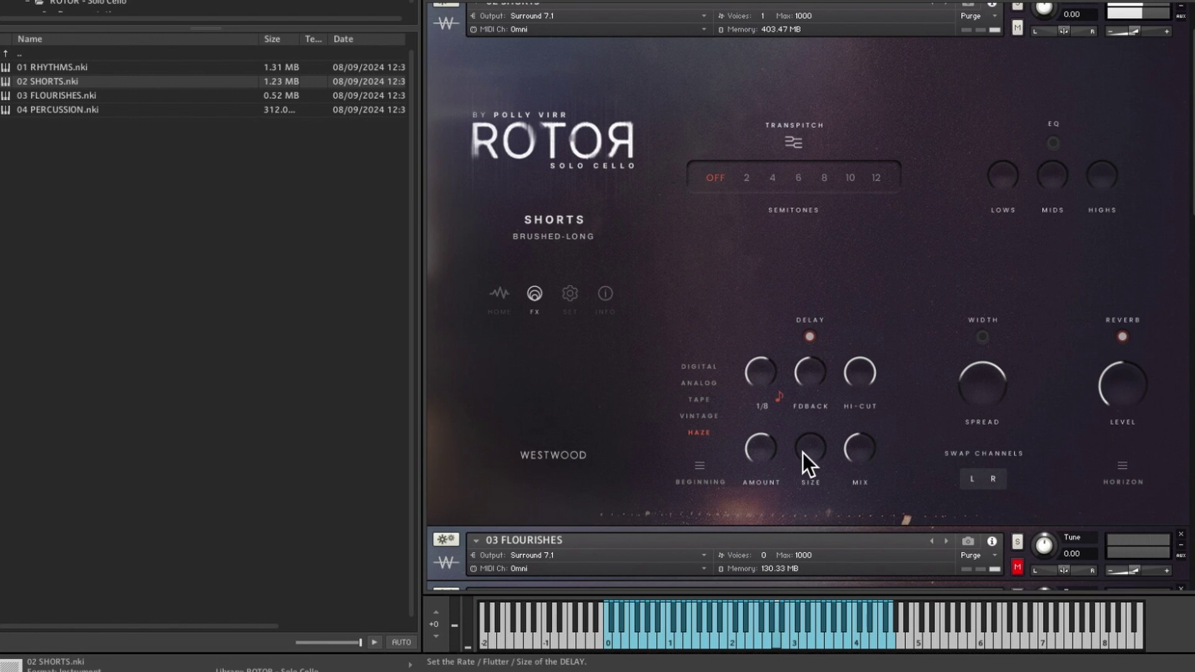
left_click_drag(801, 439, 792, 411)
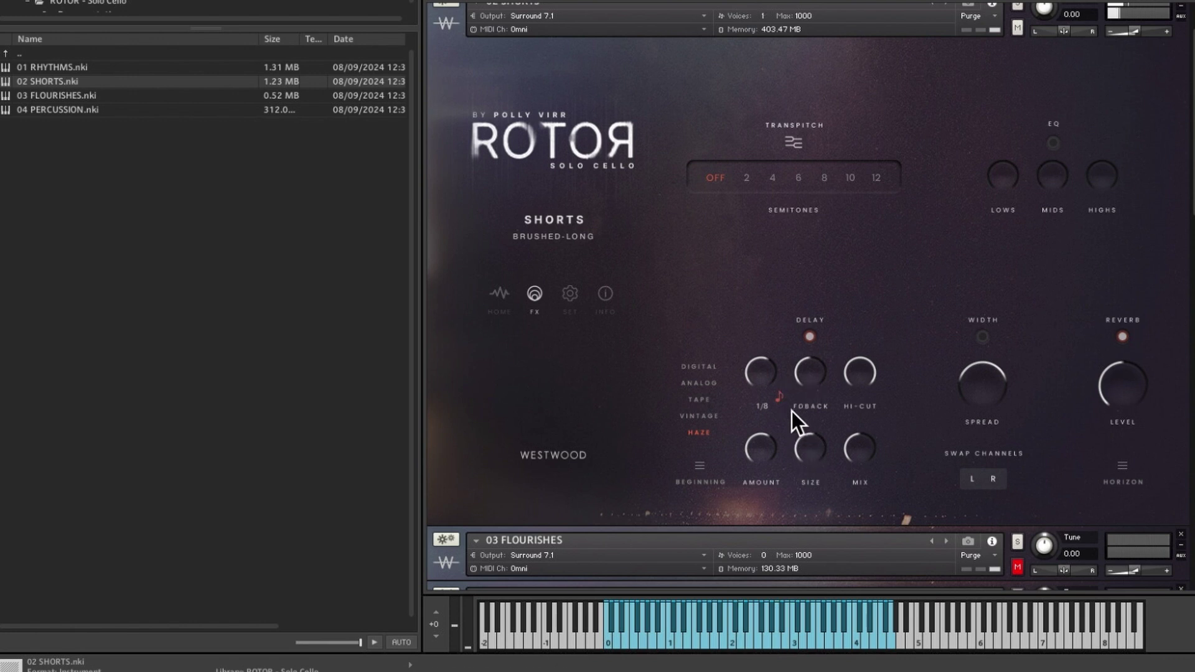
- Turn on stereo width and set the 03 FLOURISHES volume to -4.8
left_click(982, 337)
left_click_drag(974, 373, 971, 378)
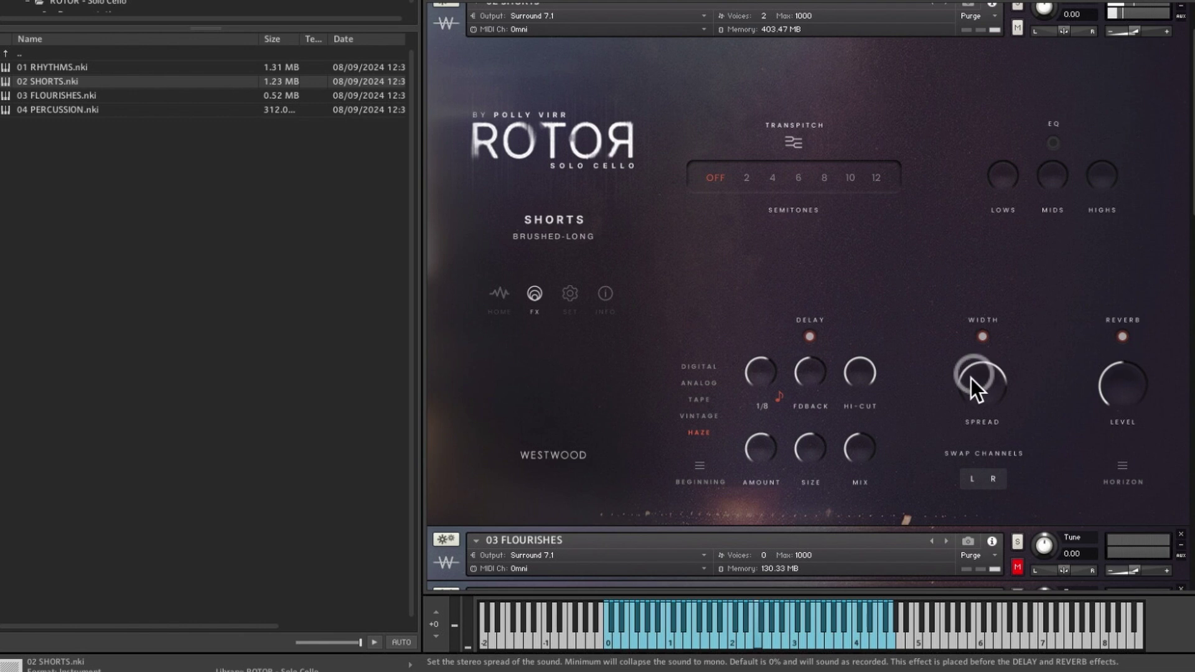
scroll(823, 406, "down", 1)
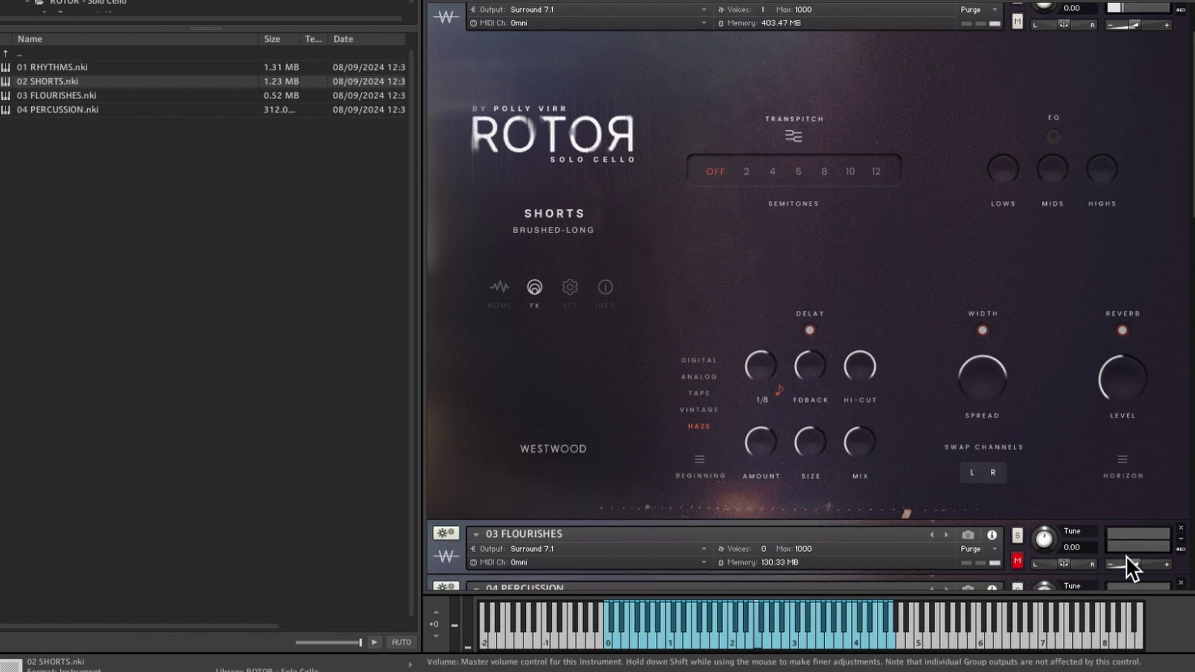
left_click_drag(1134, 565, 1148, 569)
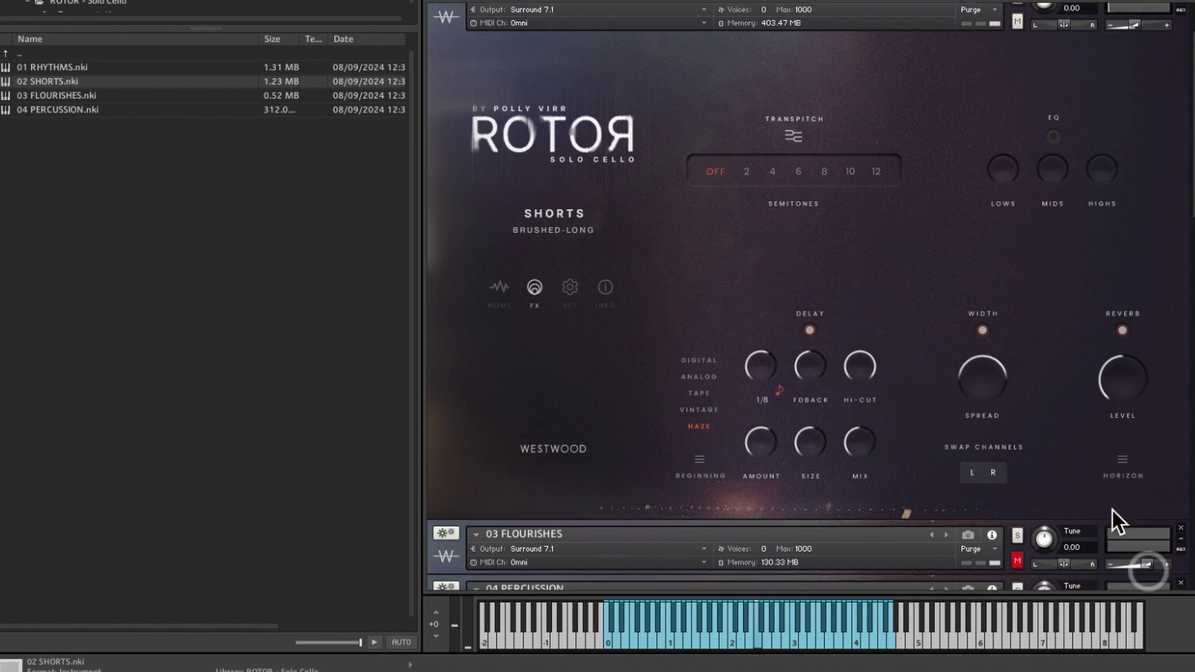
scroll(854, 409, "down", 3)
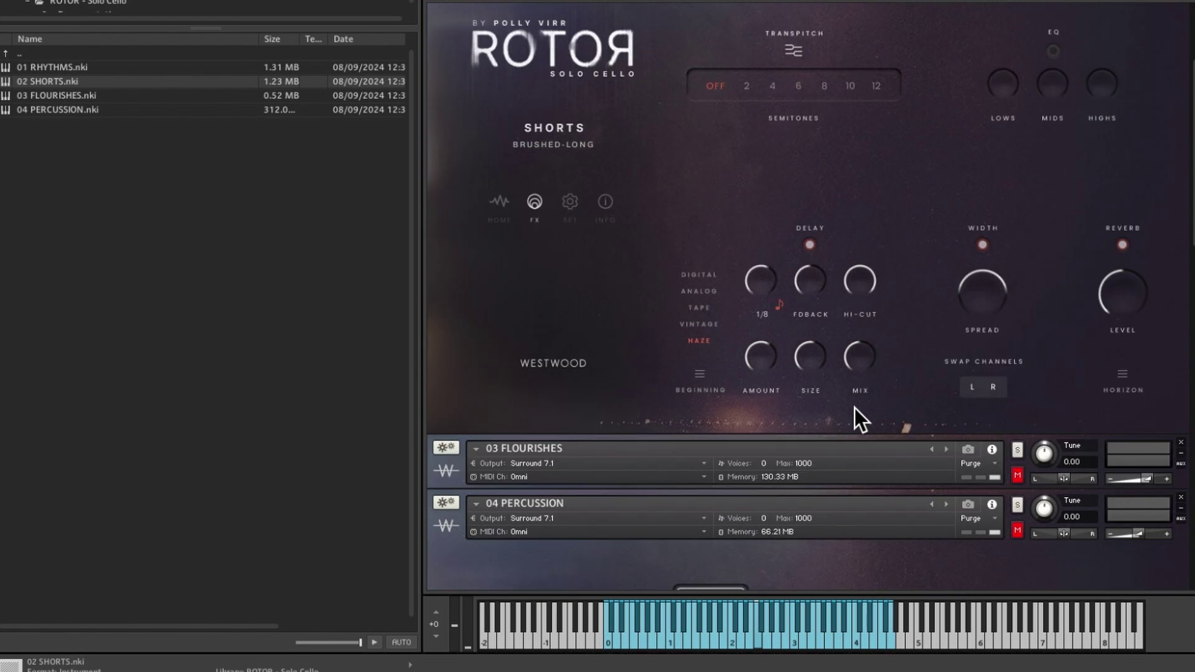
- Audition Guitar Pick, Ricochet, Sul Pont Scrapes, Quiver, Staccato Dug, Staccato Muted and Pizz Muted
scroll(823, 355, "up", 4)
left_click(1123, 166)
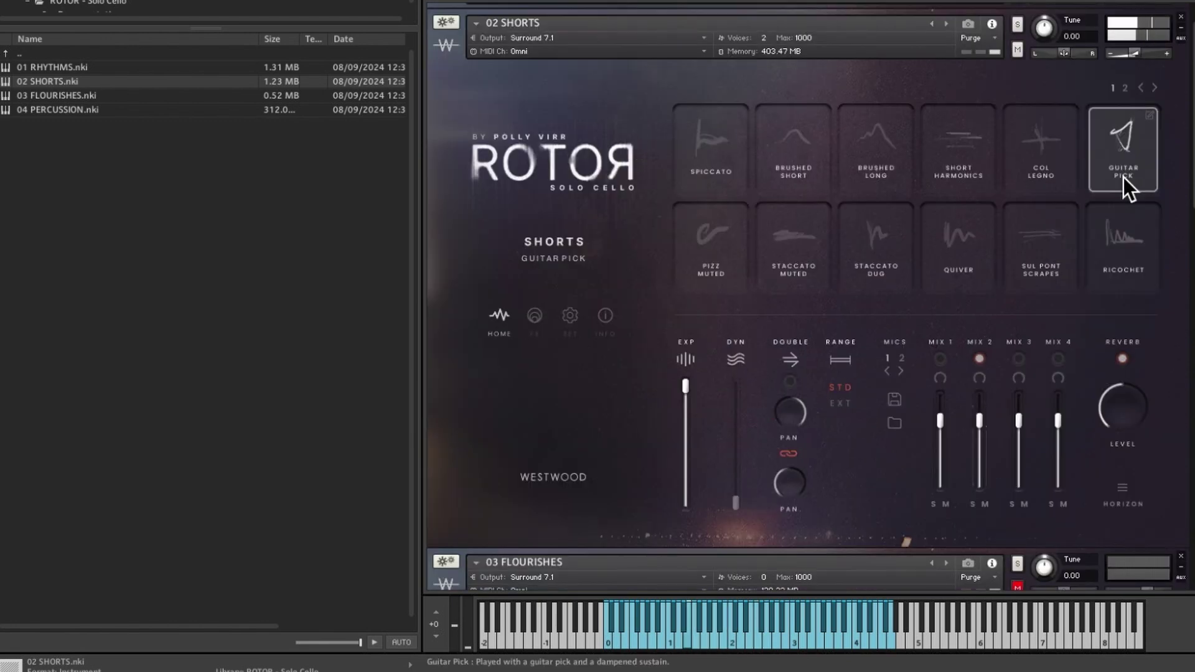
left_click(1124, 246)
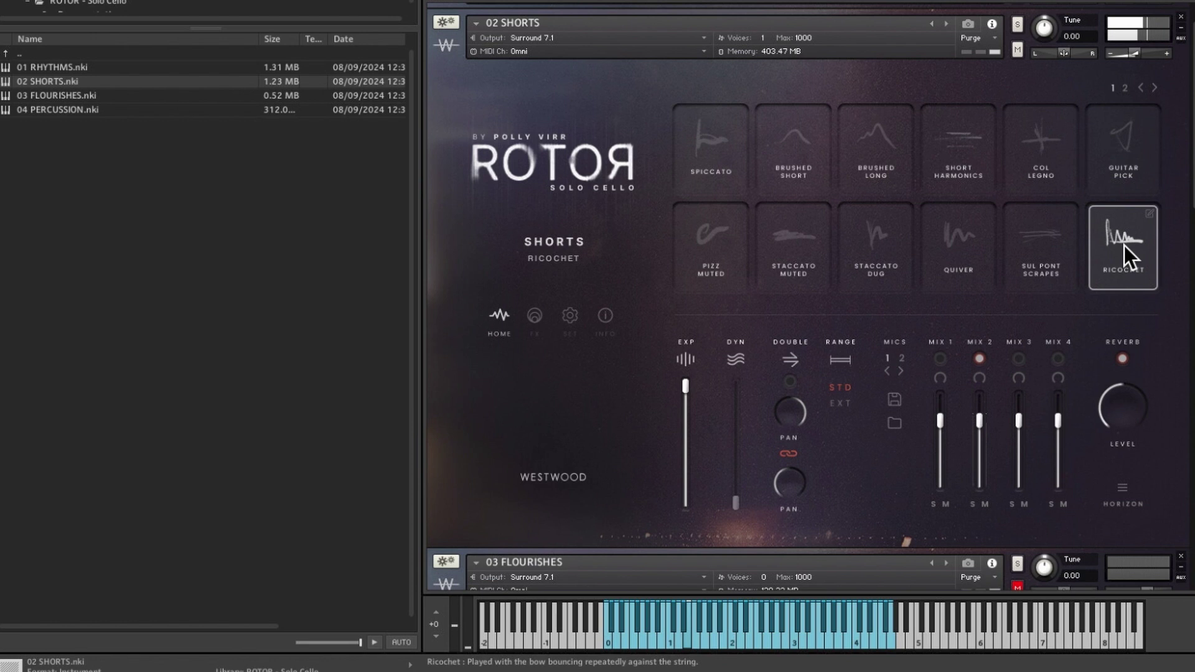
left_click(1026, 244)
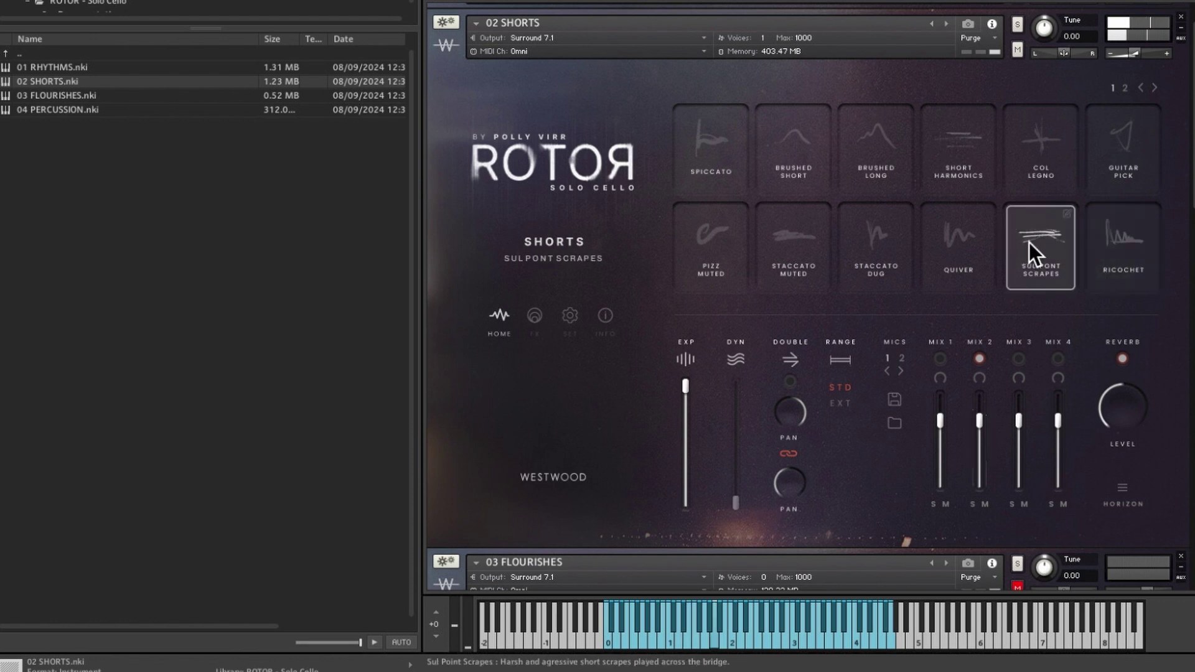
left_click(937, 233)
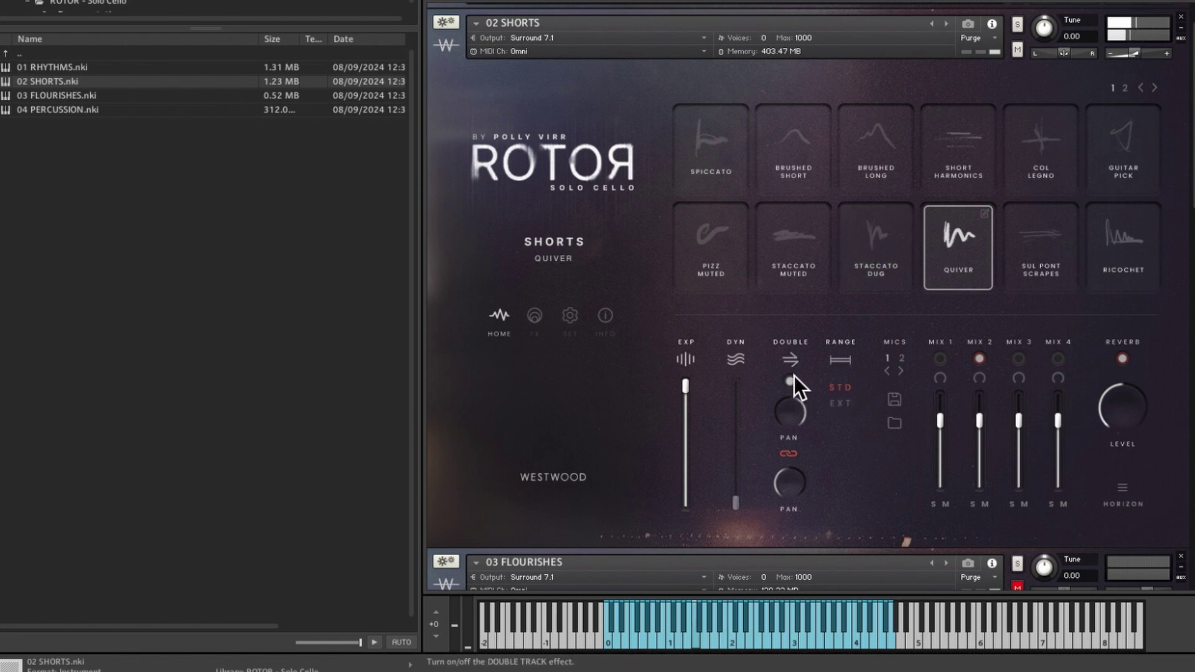
left_click(858, 279)
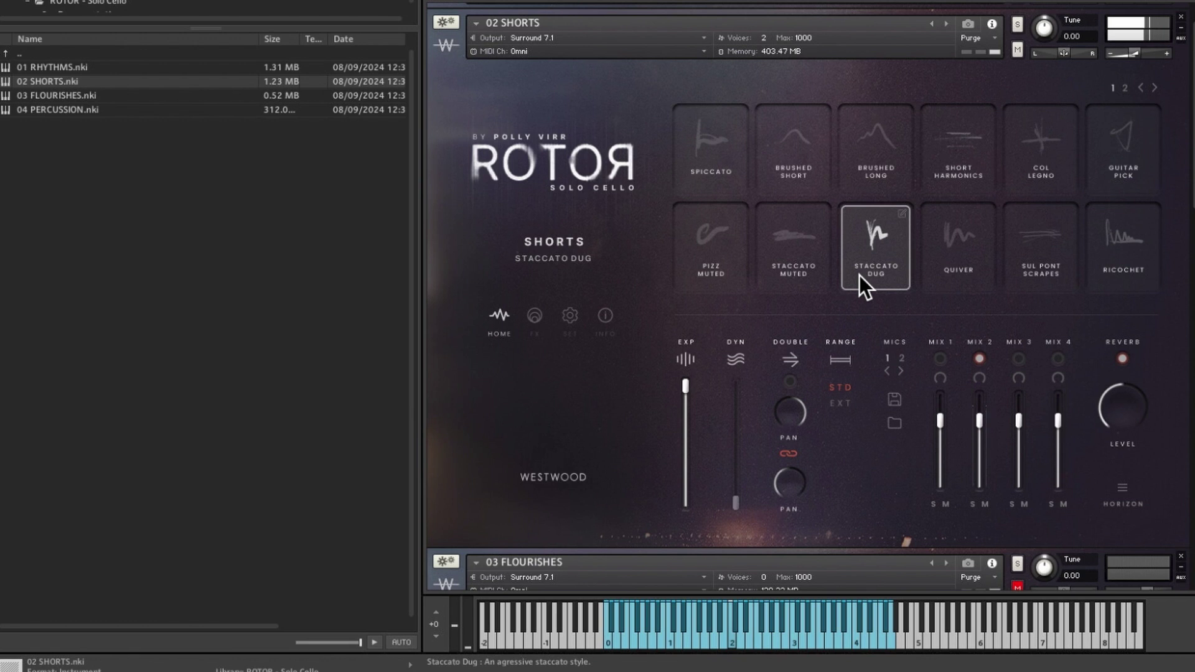
left_click(808, 252)
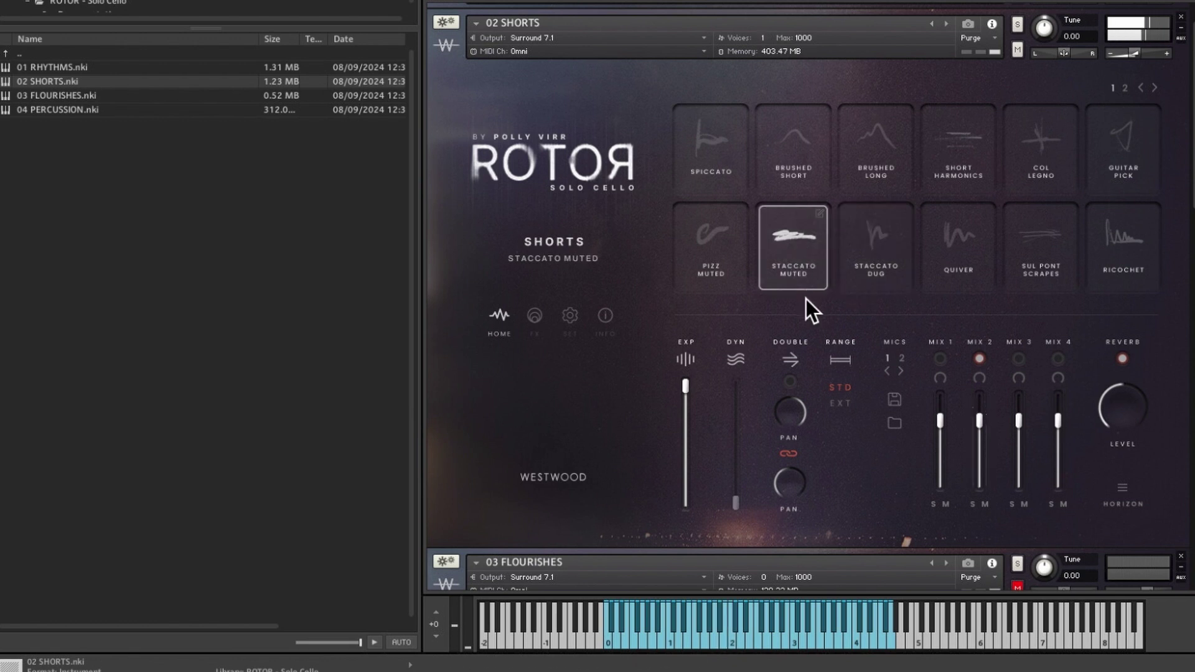
left_click(742, 259)
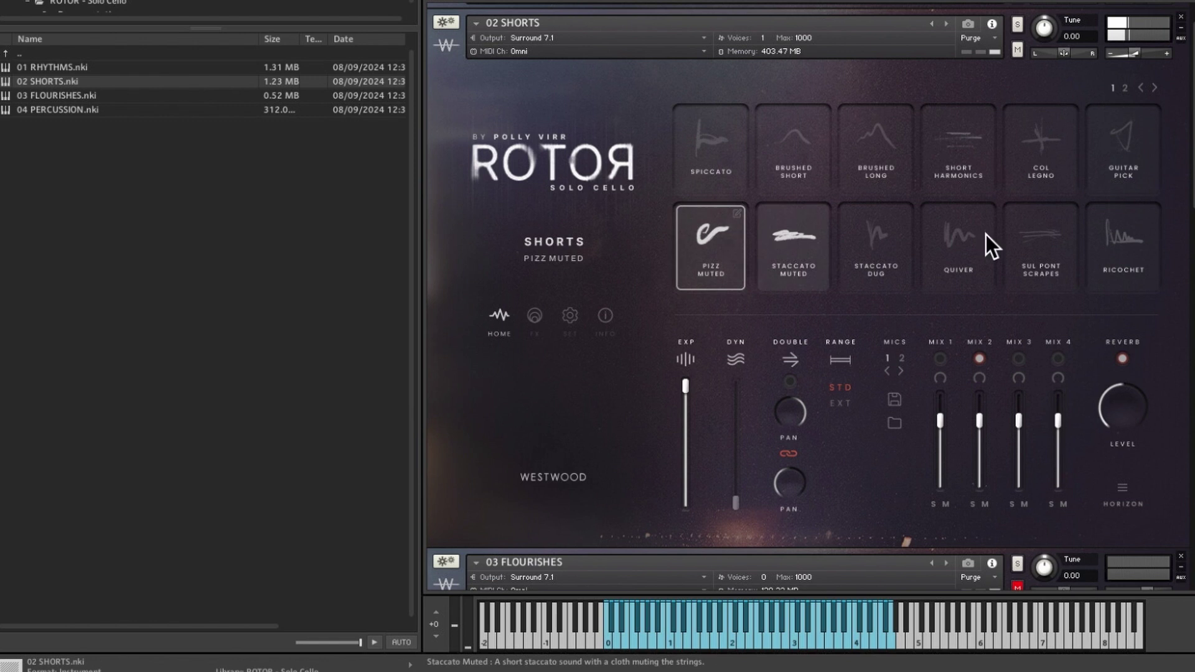
- On page two, try Detuned Spiccato and Detuned Spiccato Long, keeping Detuned Sul Pont Swell
left_click(1155, 89)
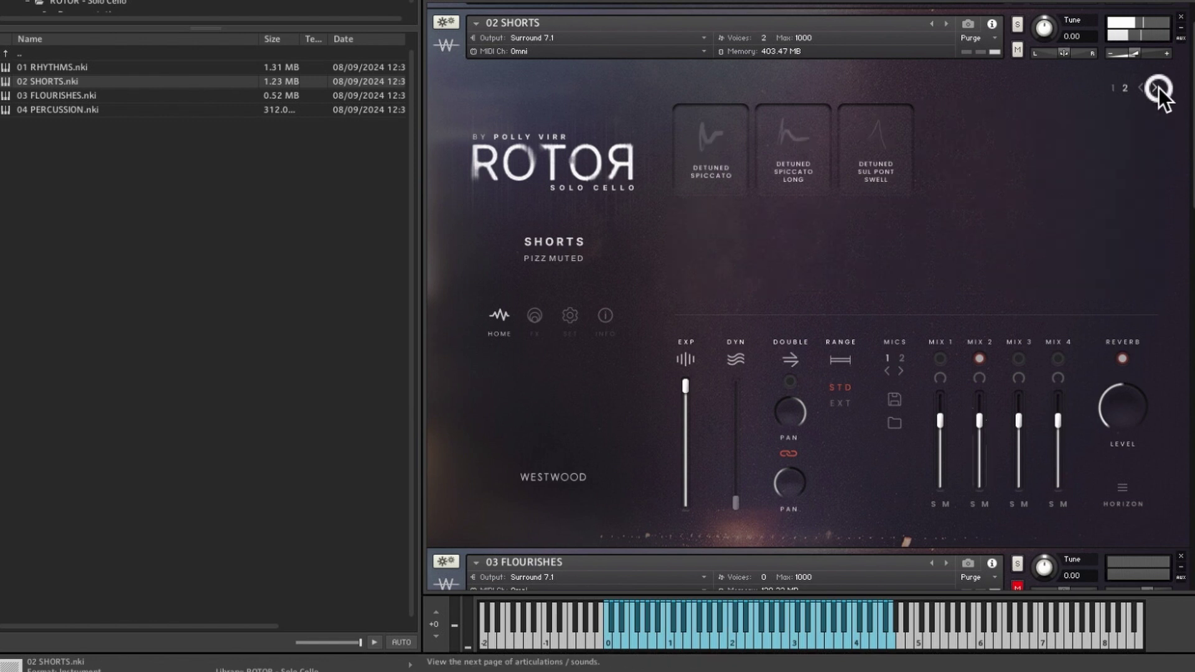
left_click(724, 168)
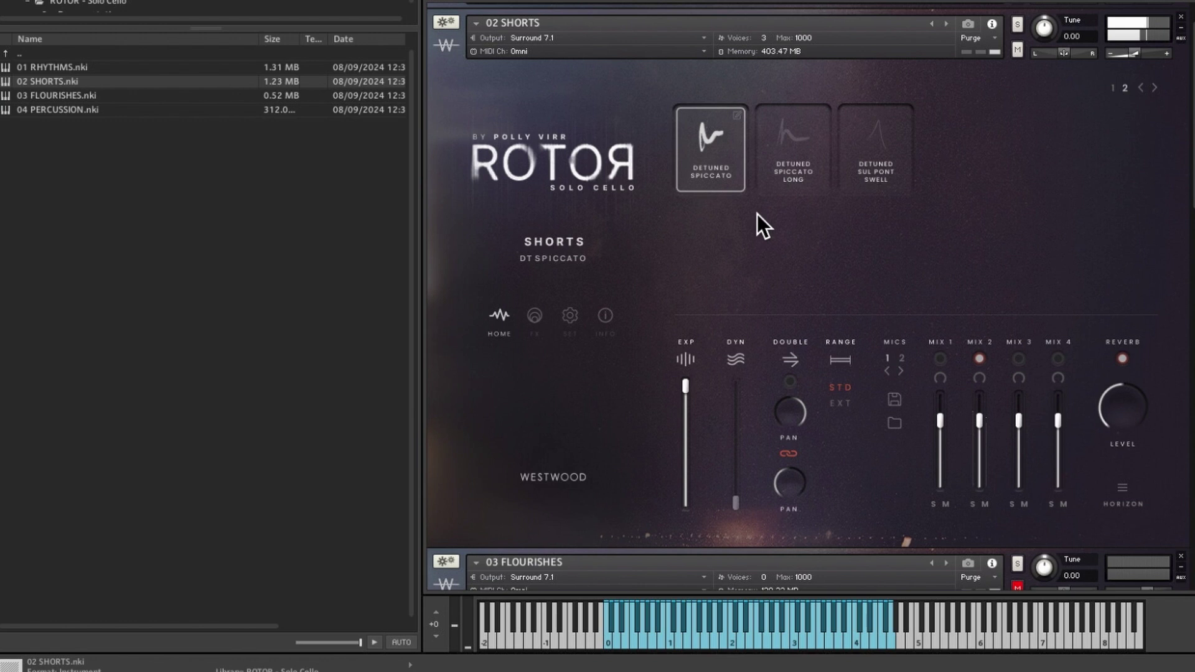
left_click(825, 167)
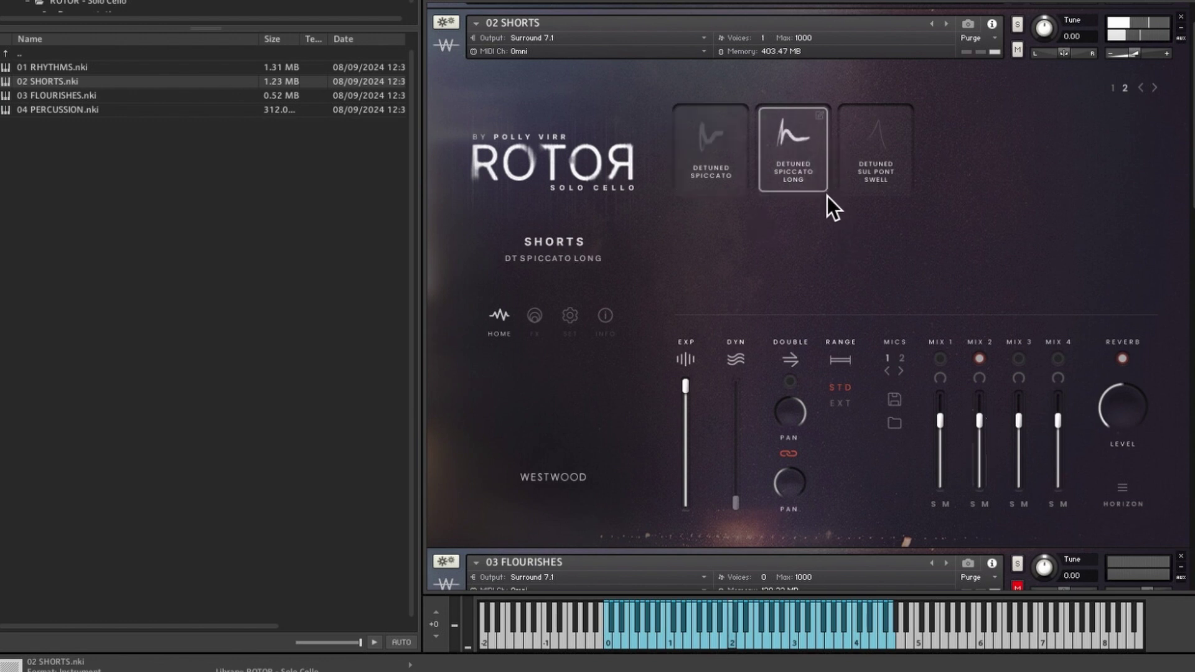
left_click(868, 180)
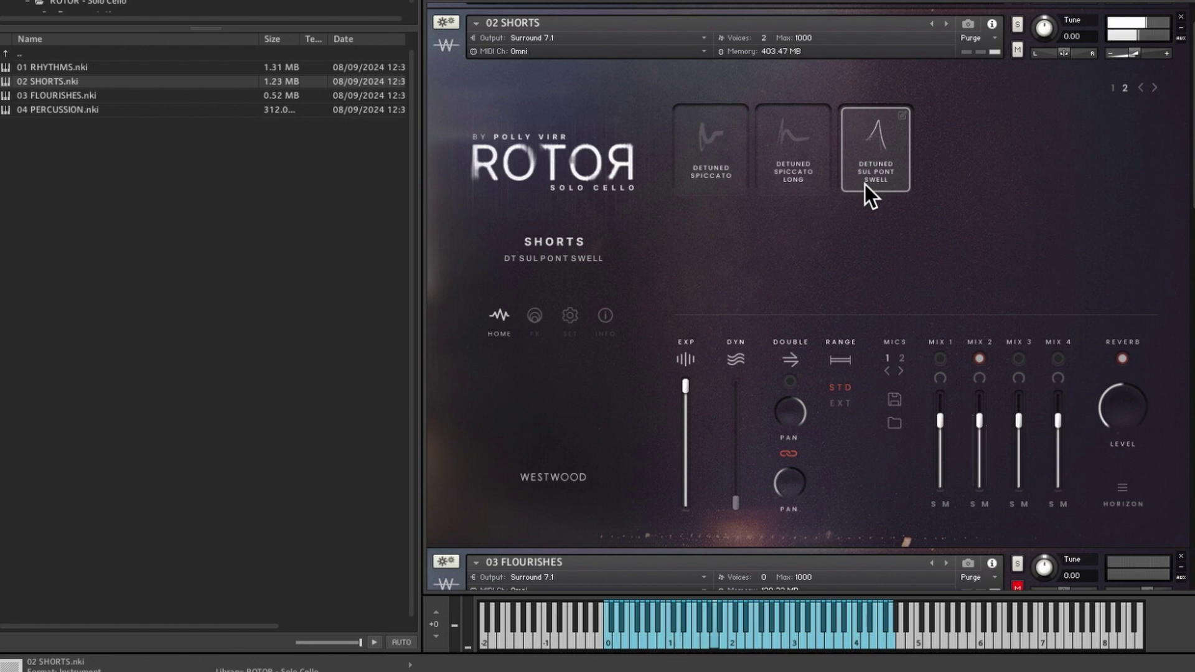
left_click(1138, 88)
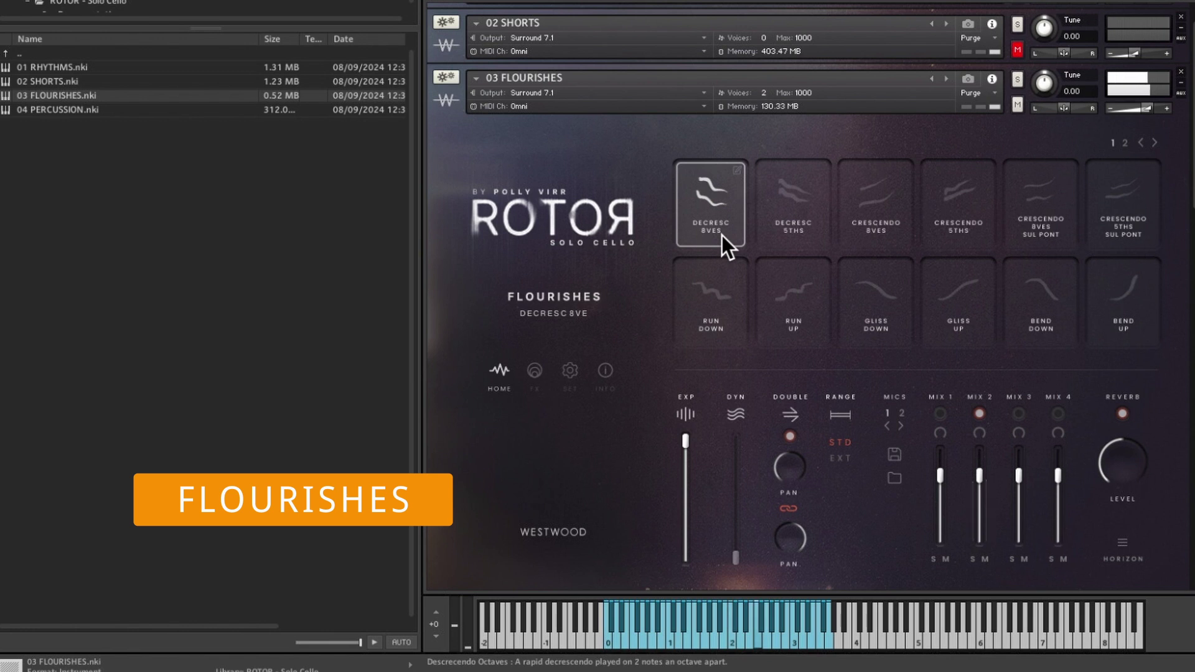
- Audition Decresc 5ths, Crescendo 8ves, 5ths and both Sul Pont crescendos, setting Flourishes volume to -0.6
left_click(793, 227)
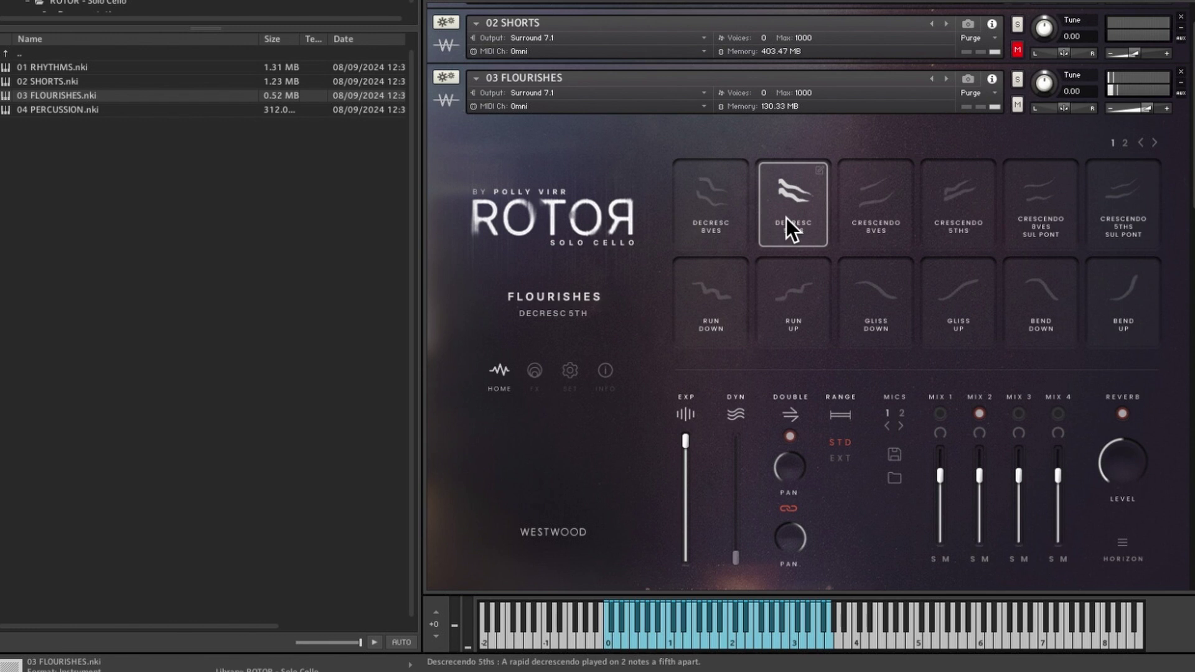
left_click(861, 215)
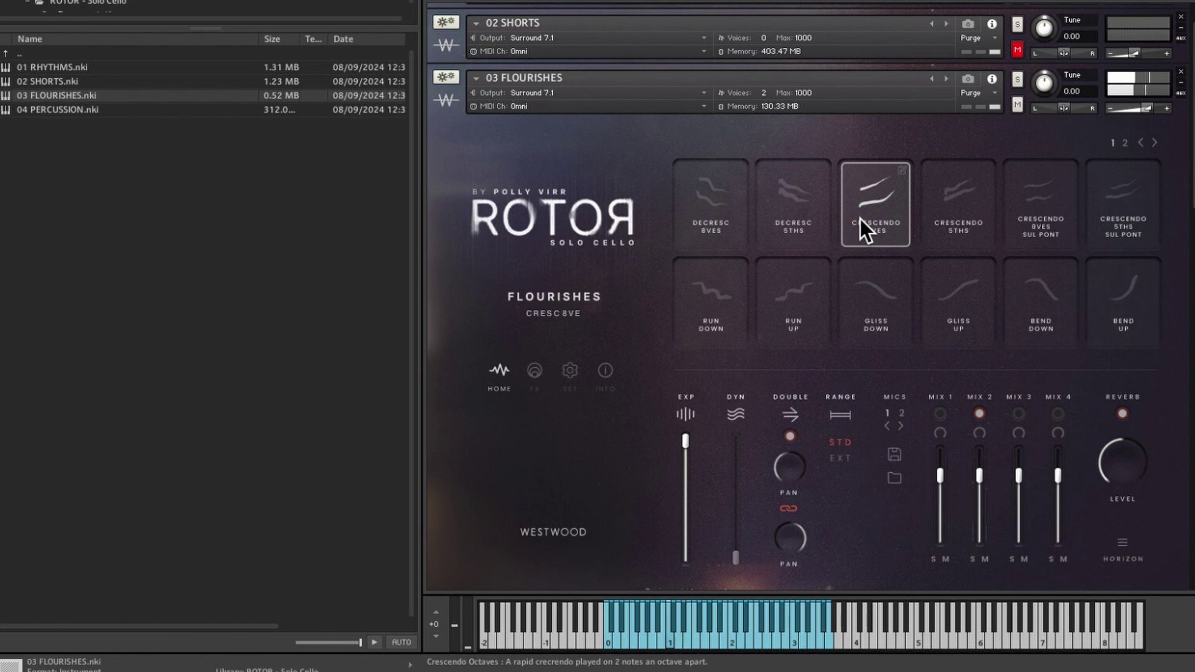
left_click(944, 224)
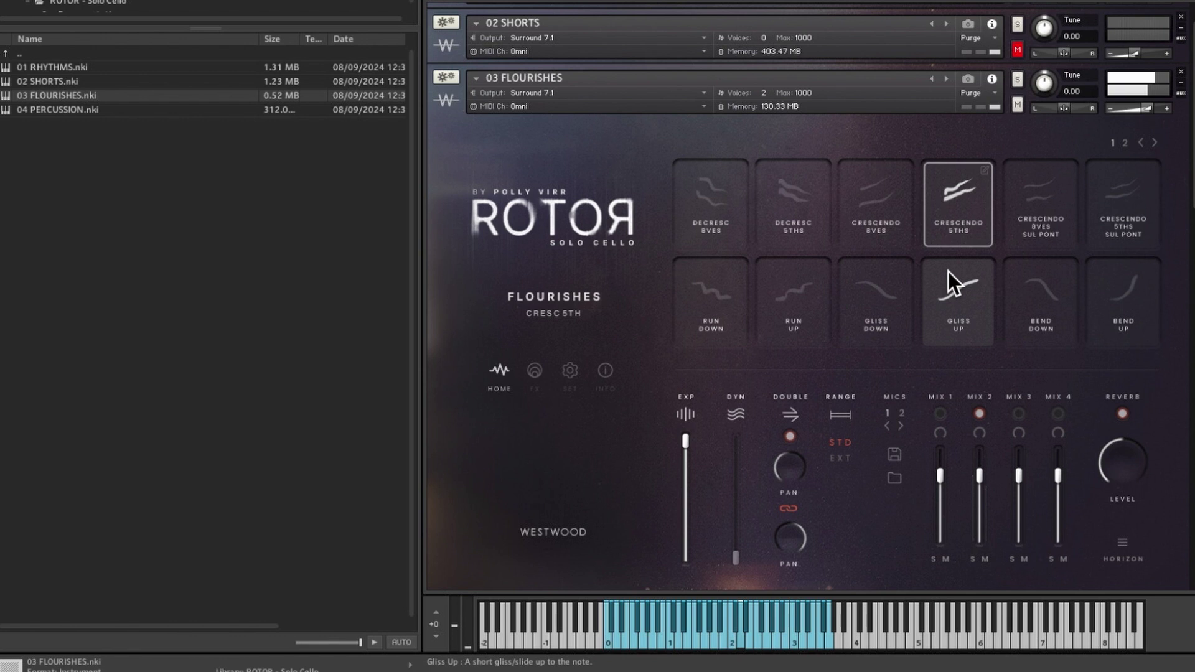
left_click(1020, 247)
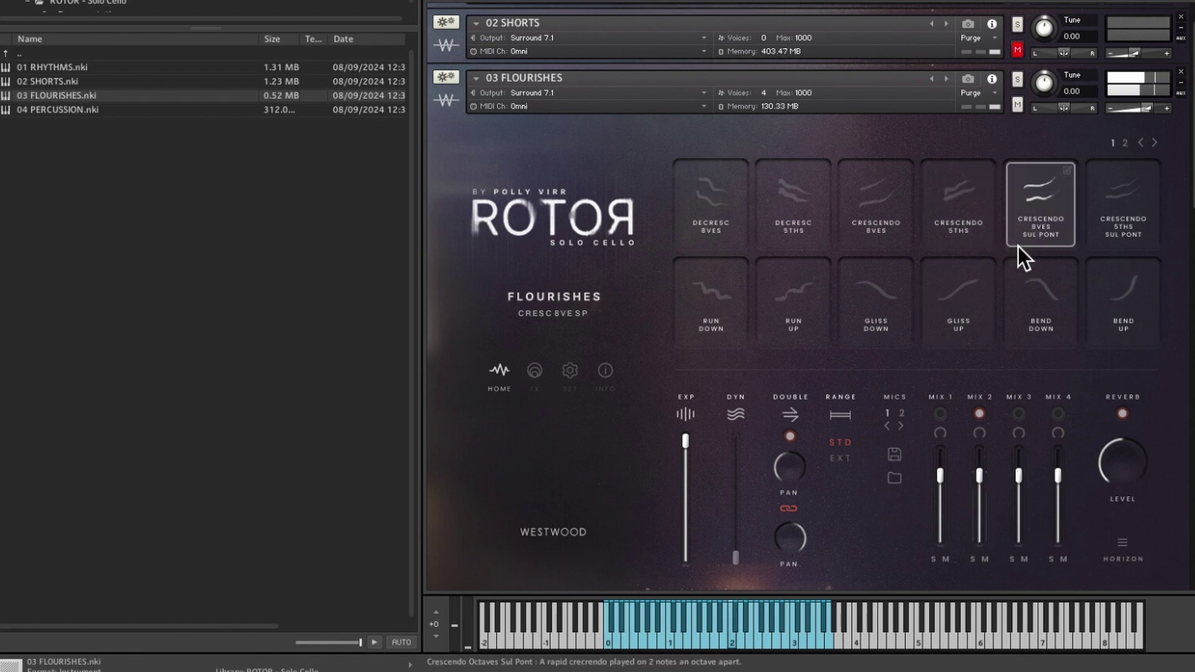
left_click_drag(1148, 111, 1145, 110)
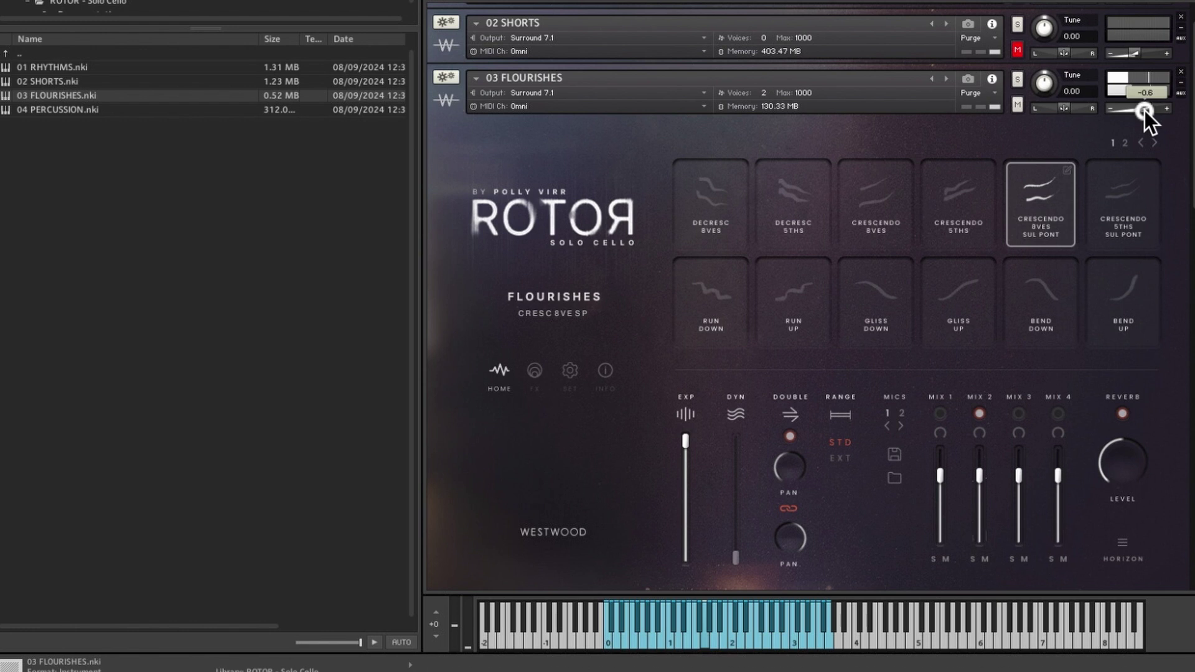
left_click(1119, 230)
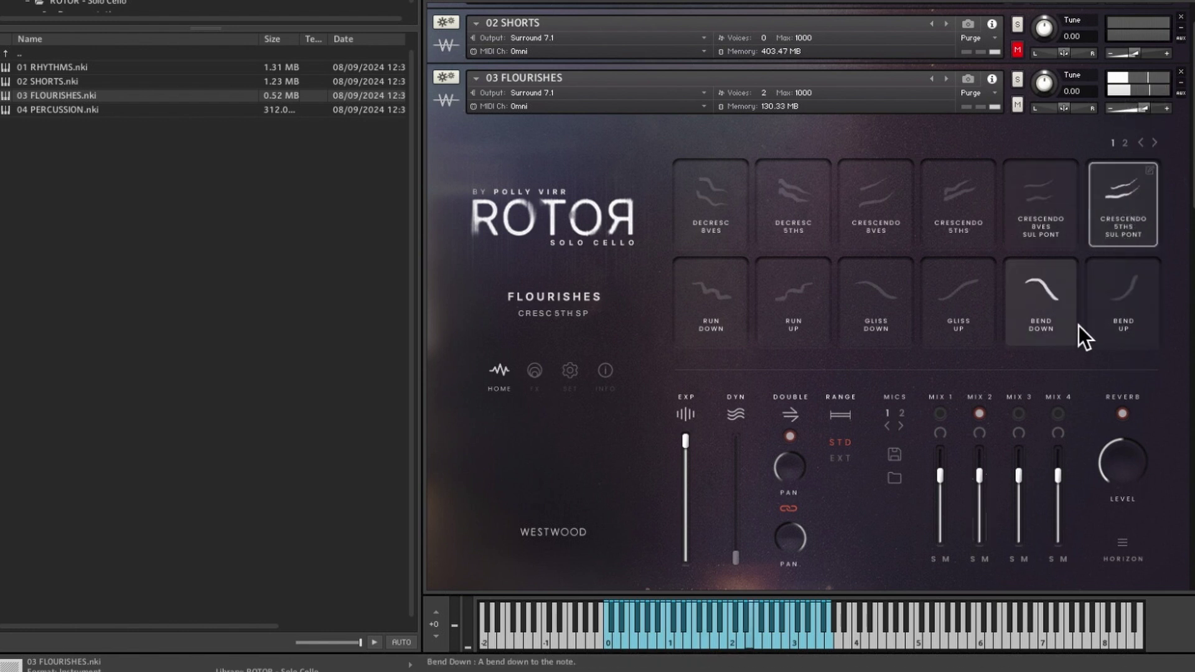
- Audition Bend Up, Bend Down, Gliss Up, Gliss Down and Run Down, ending on Run Up
left_click(1114, 325)
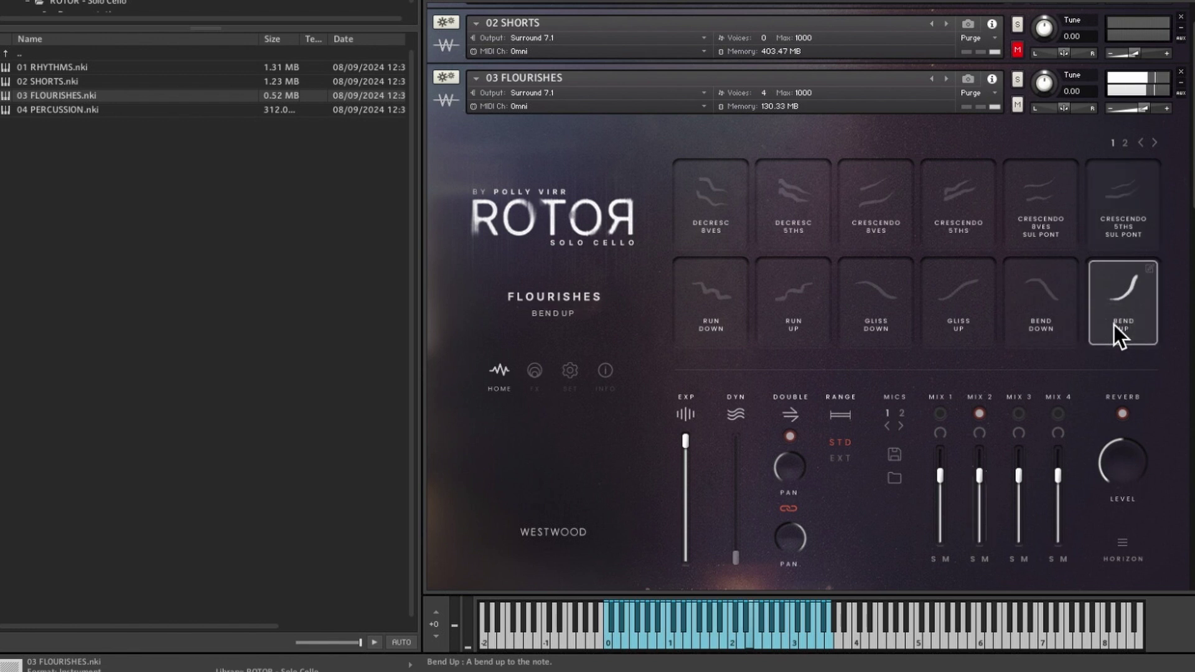
left_click(1040, 325)
left_click(972, 328)
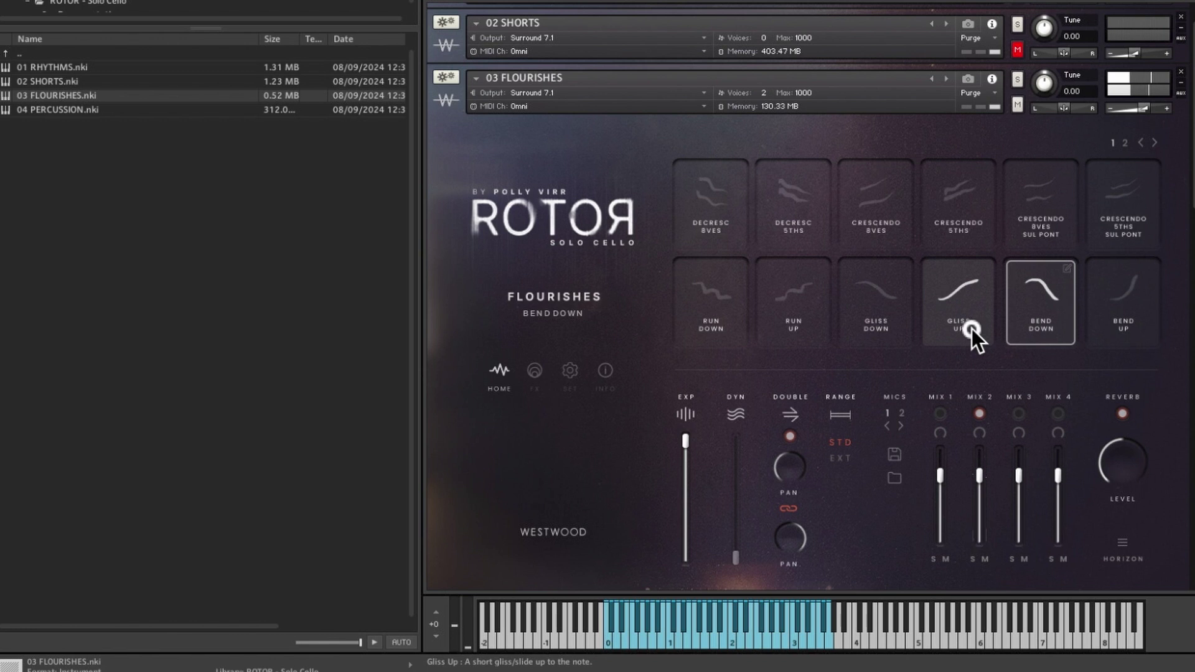
left_click(888, 323)
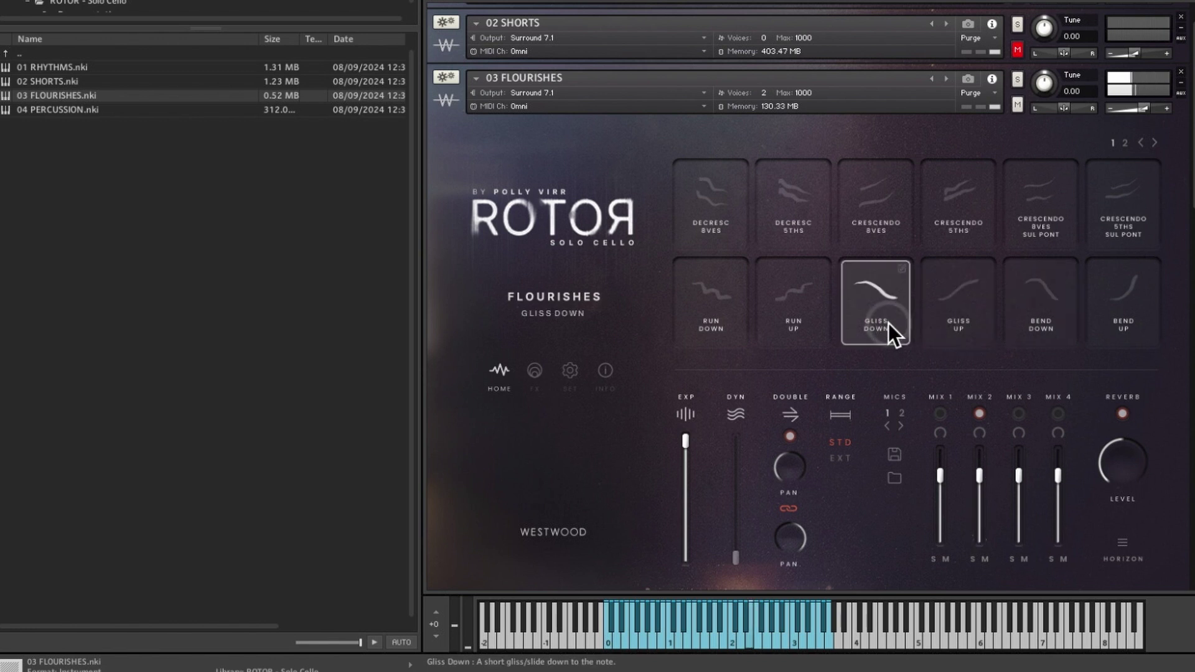
left_click(726, 320)
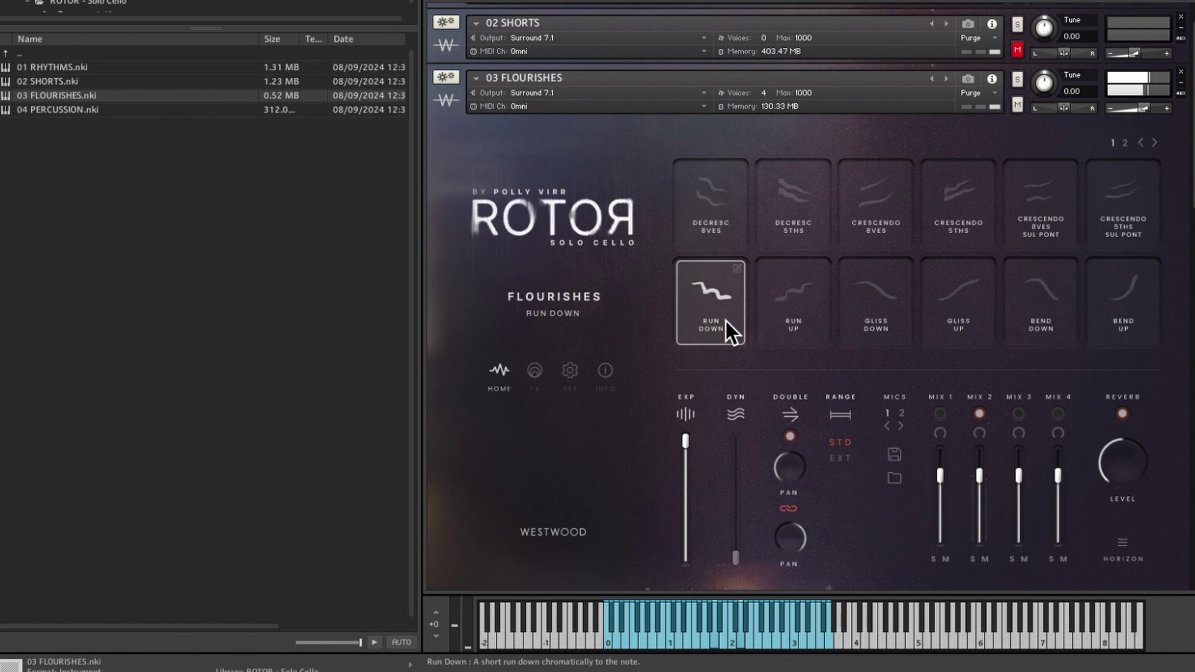
left_click(792, 323)
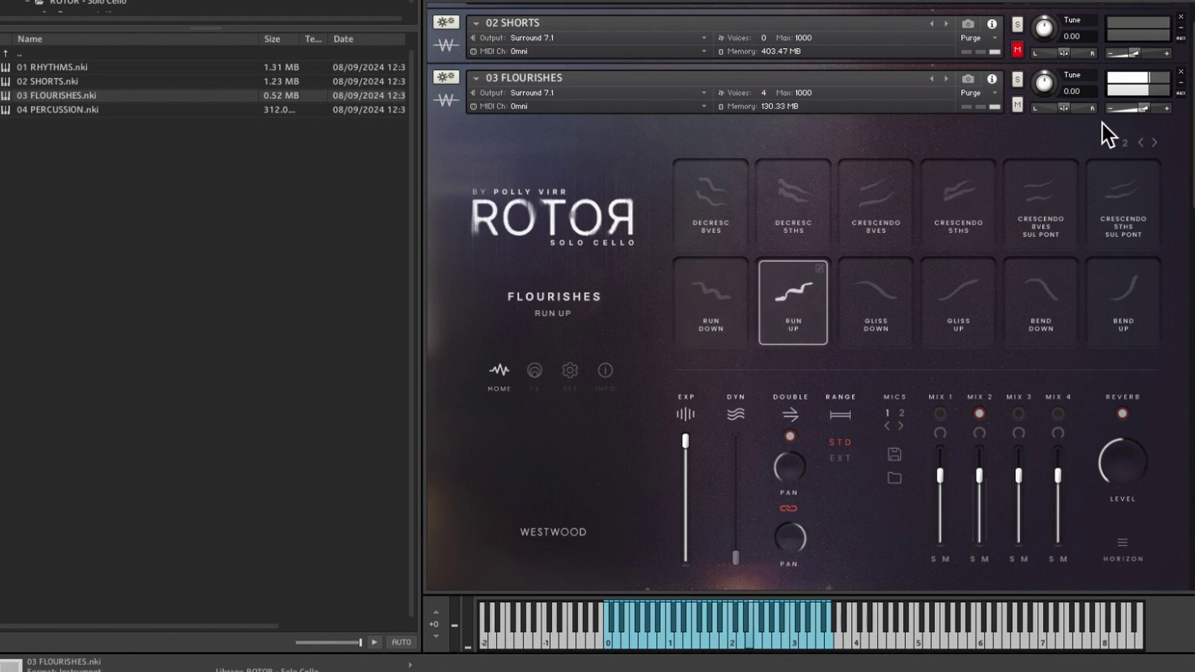
- On articulation page 2, try Fall Off and Trill Semitone, then settle on Trill Wholetone
left_click(1127, 143)
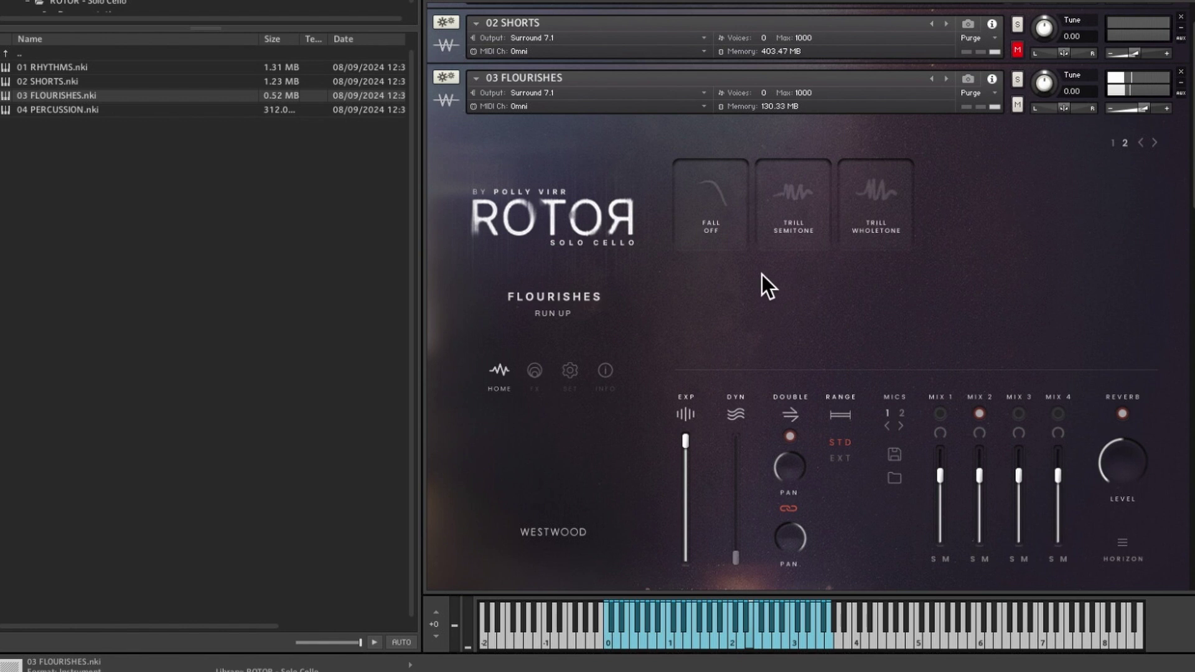
left_click(715, 230)
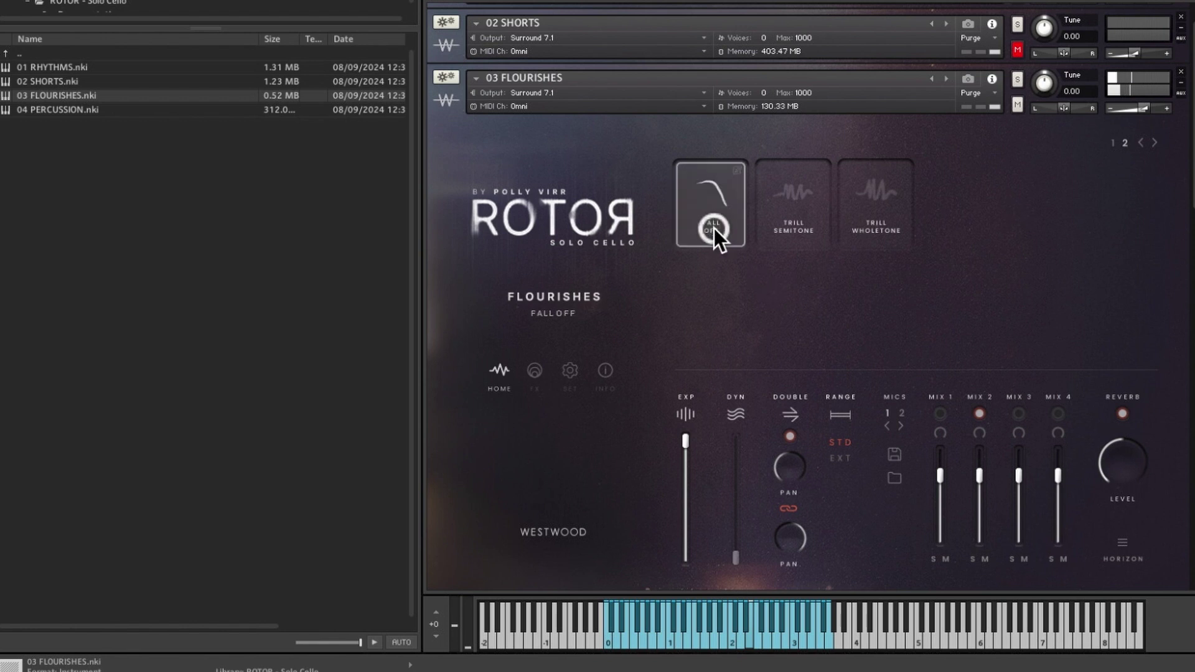
left_click(765, 221)
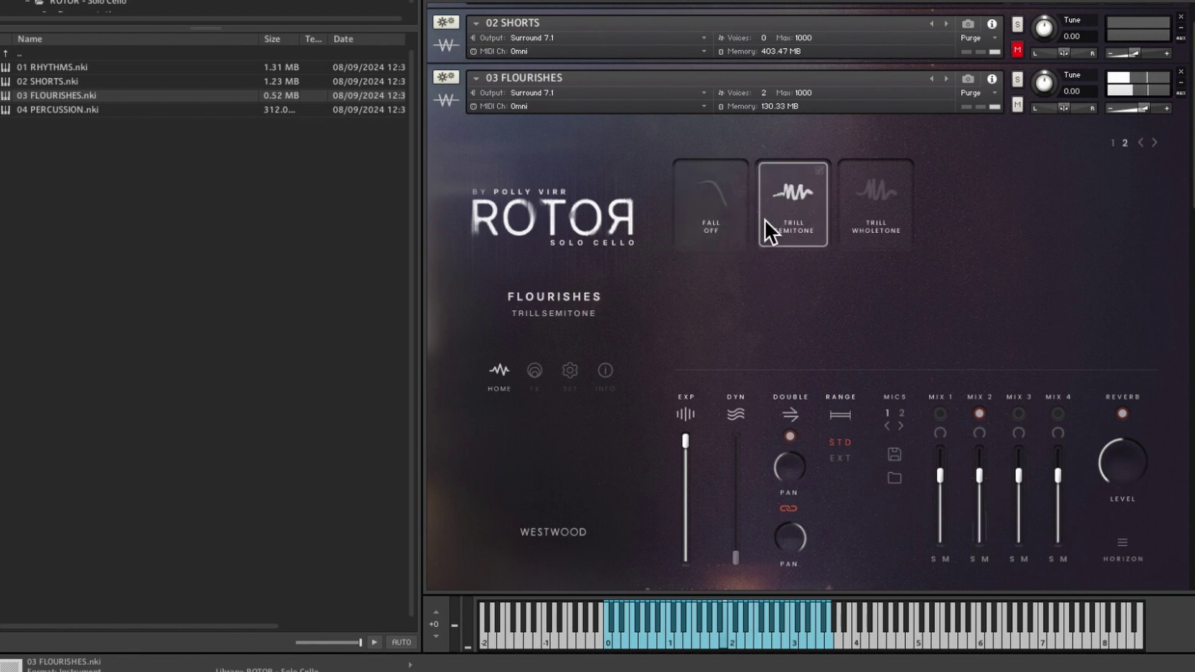
left_click(843, 211)
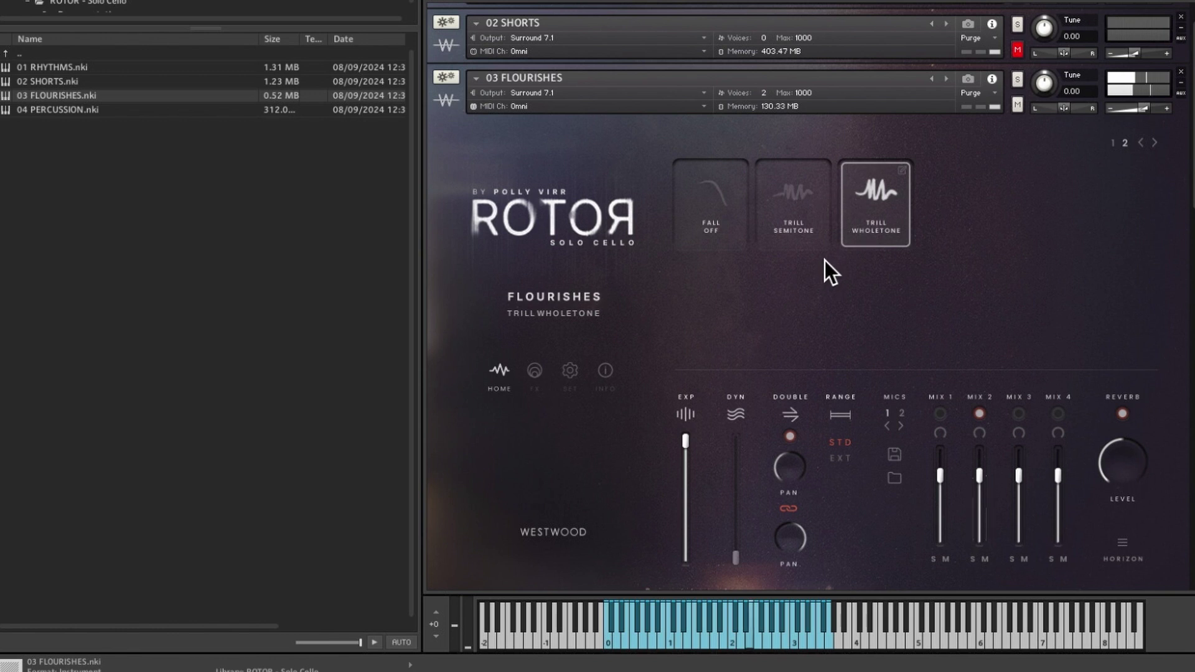
- Enable the Flourishes delay effect and apply the Nightfall preset
left_click(534, 370)
scroll(700, 390, "down", 2)
left_click(805, 371)
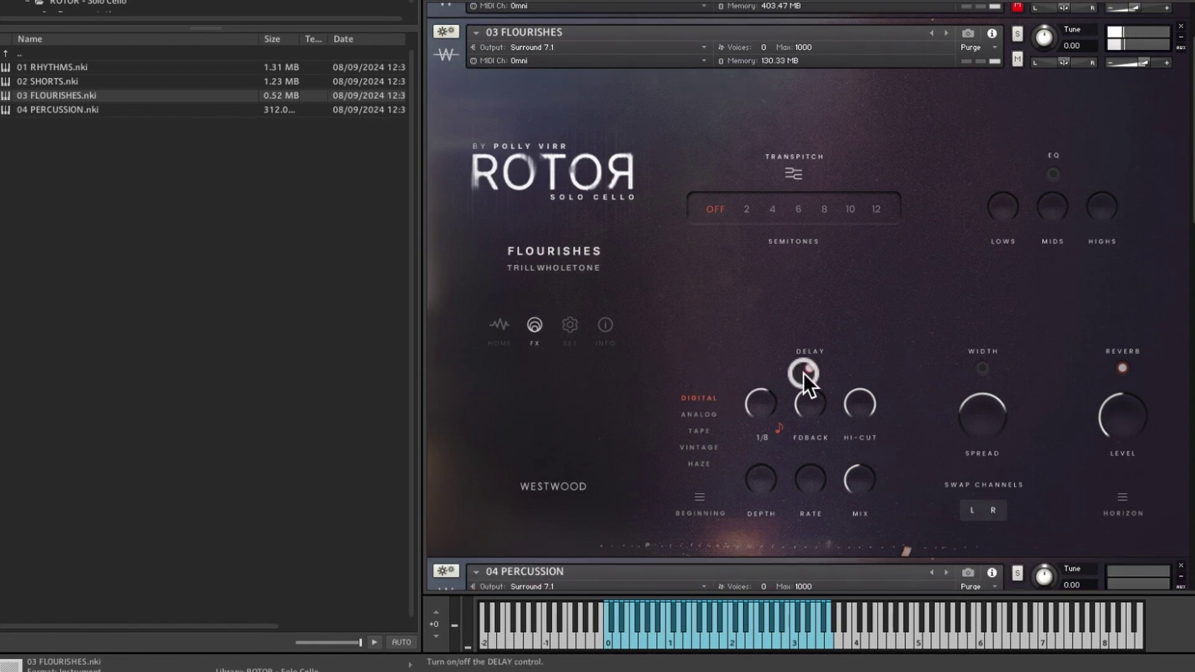
left_click(700, 498)
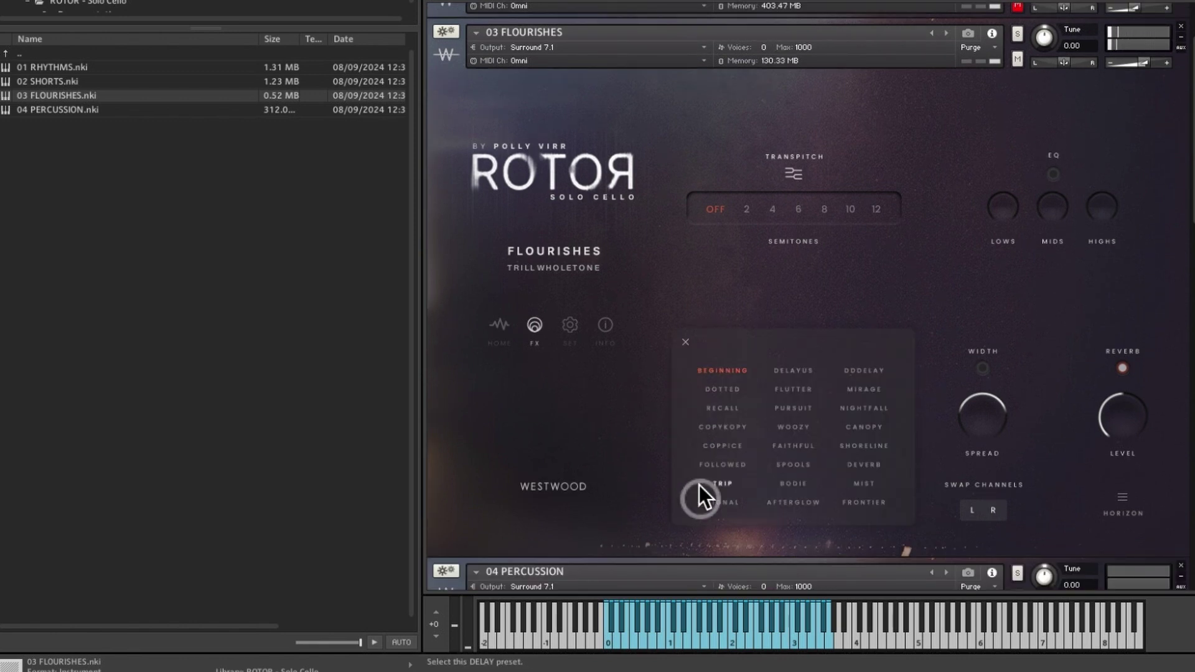
left_click(875, 412)
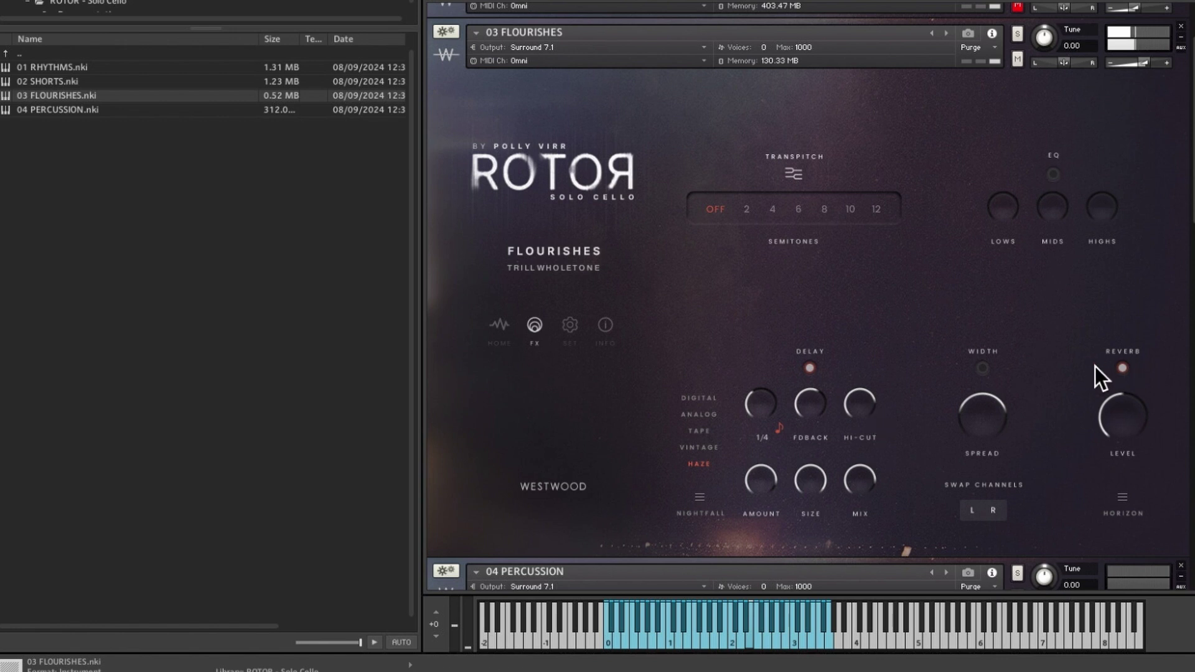
- Try Trill Semitone again, then load Crescendo 8ves from the first articulation page
left_click(501, 322)
left_click(788, 193)
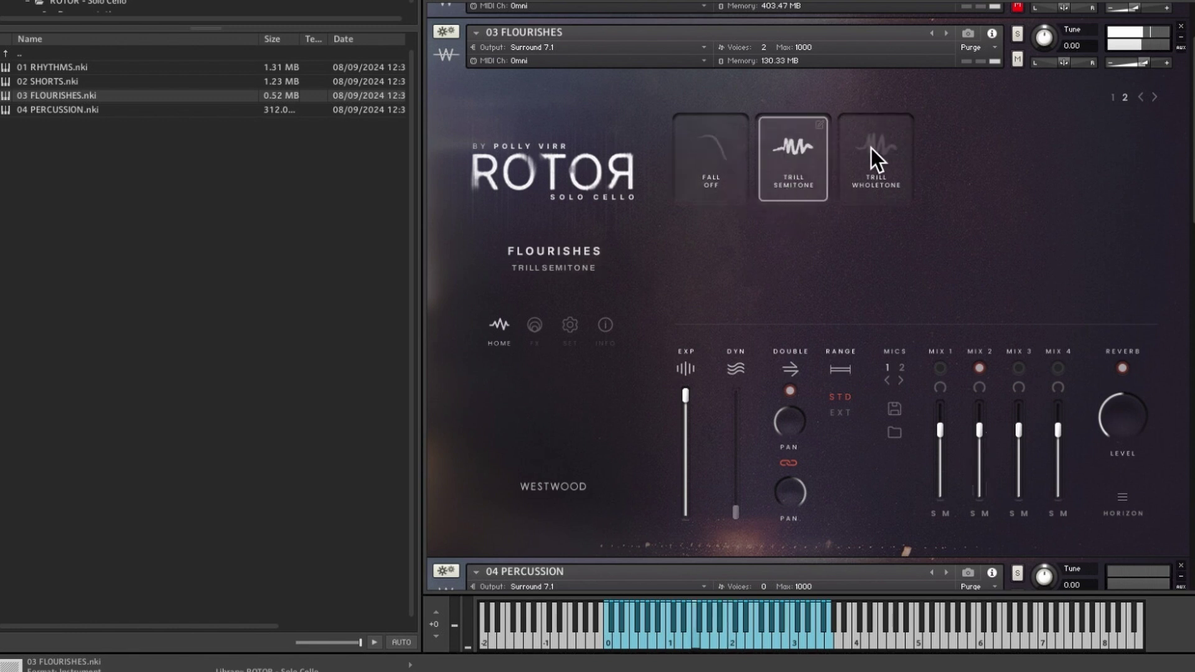
left_click(1112, 98)
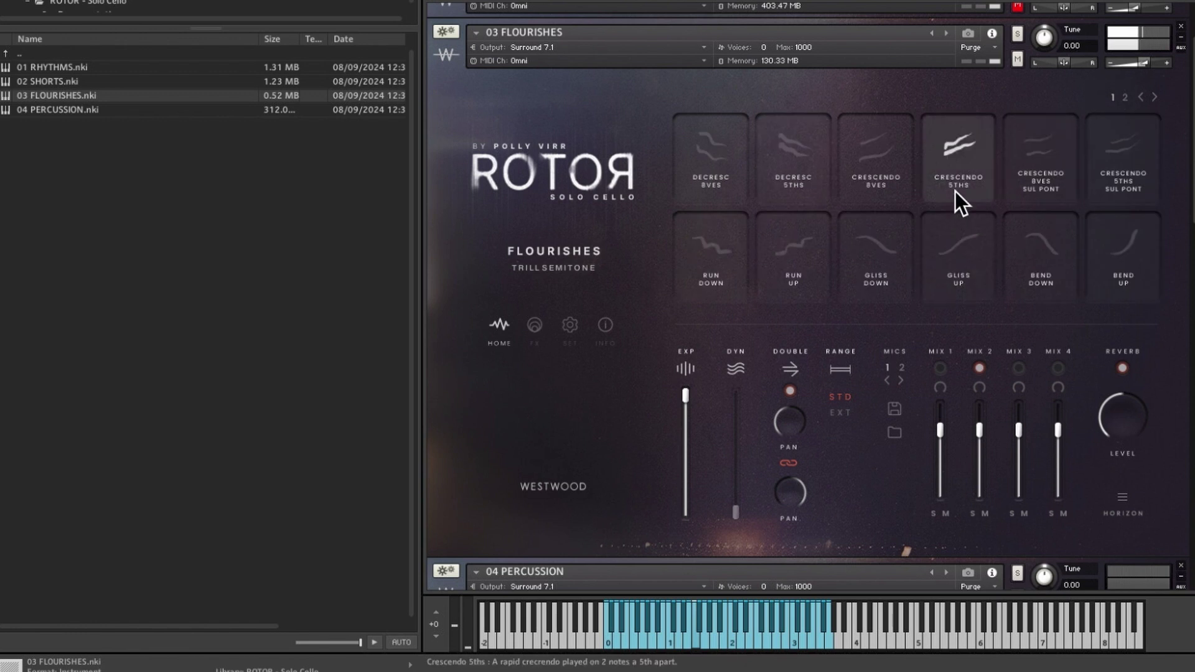
left_click(872, 178)
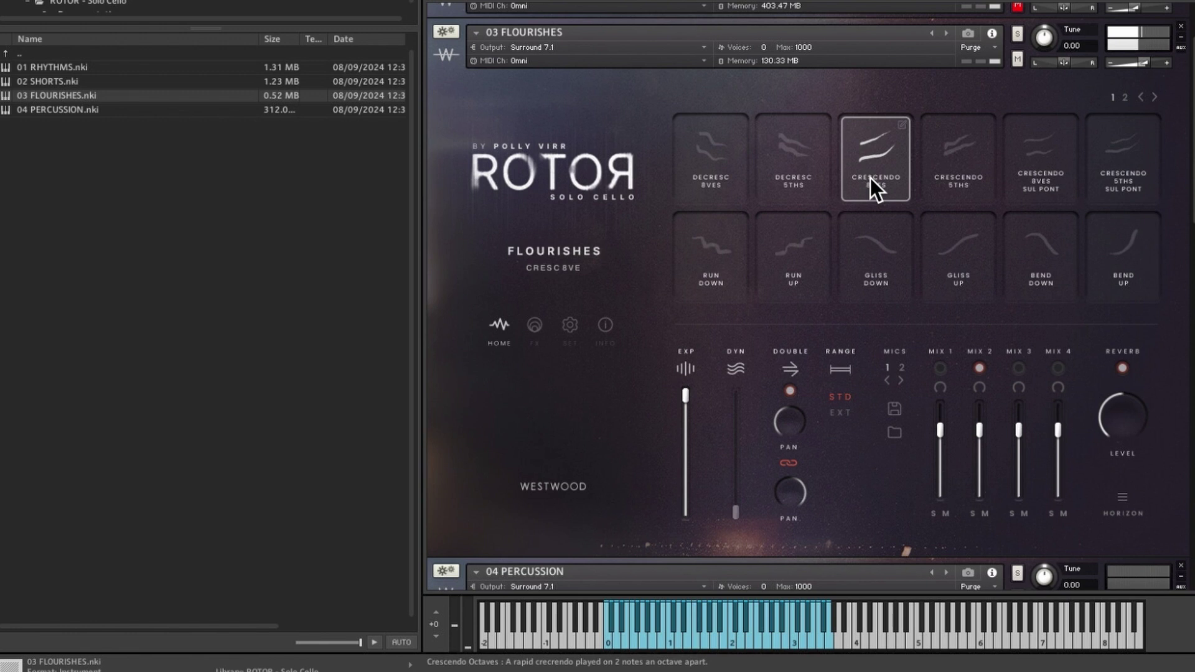
- Load 04 PERCUSSION.nki into the multi and view its effects, with the delay on Digital 1/8
double_click(280, 110)
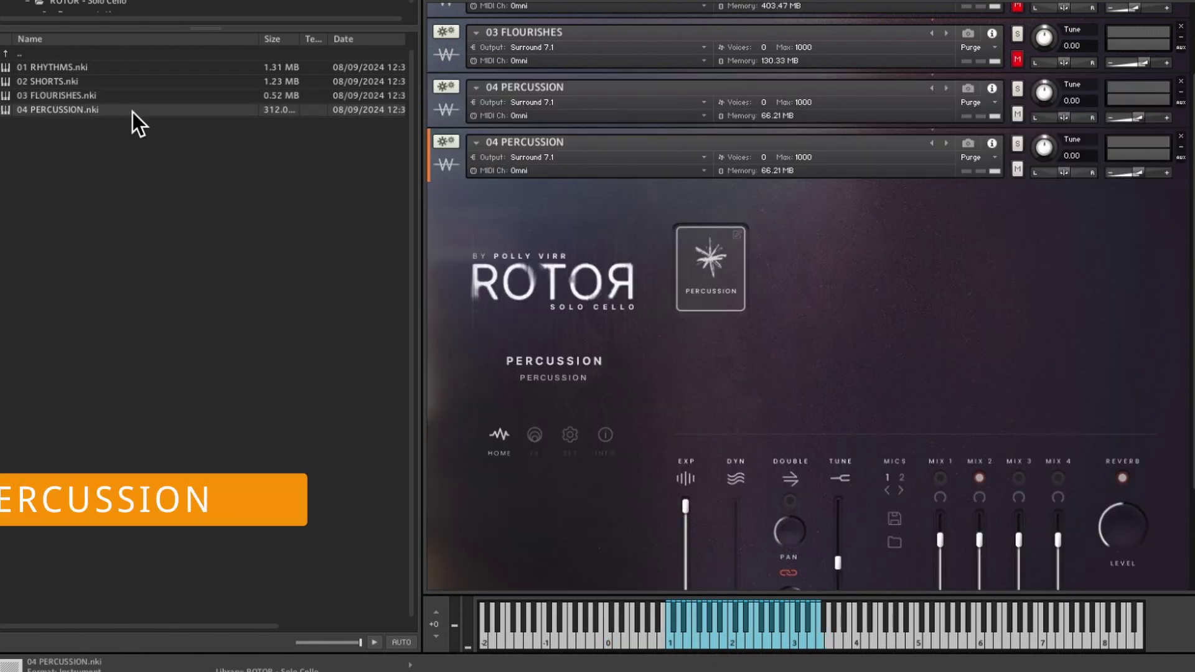
scroll(730, 220, "down", 5)
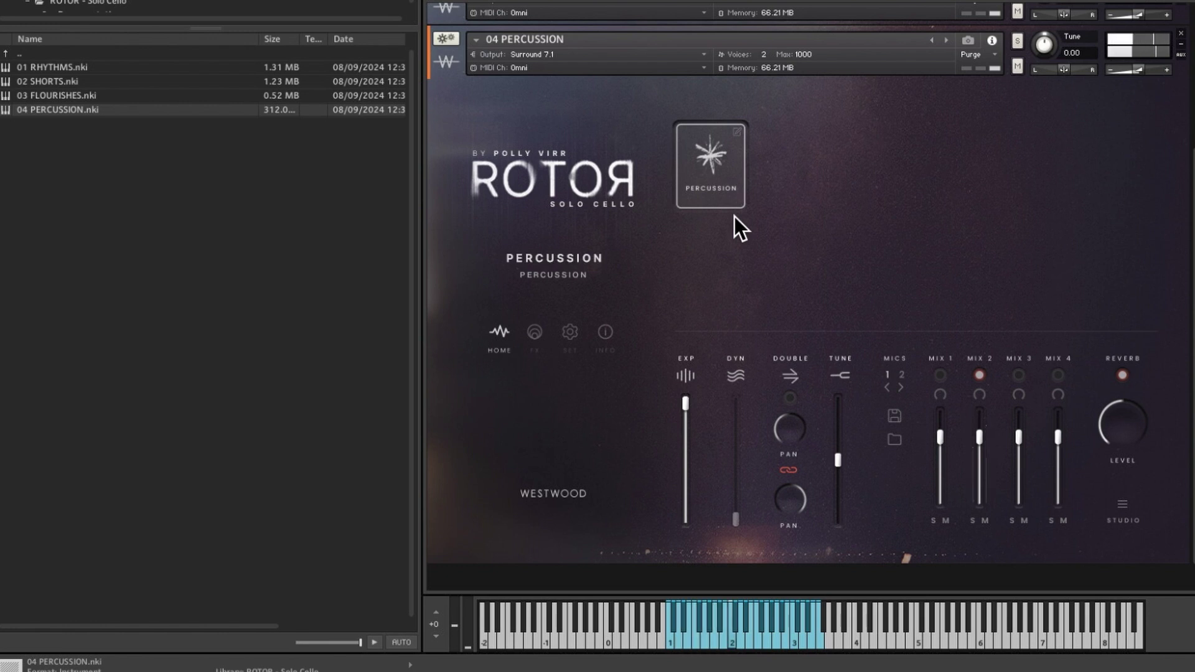
left_click(543, 335)
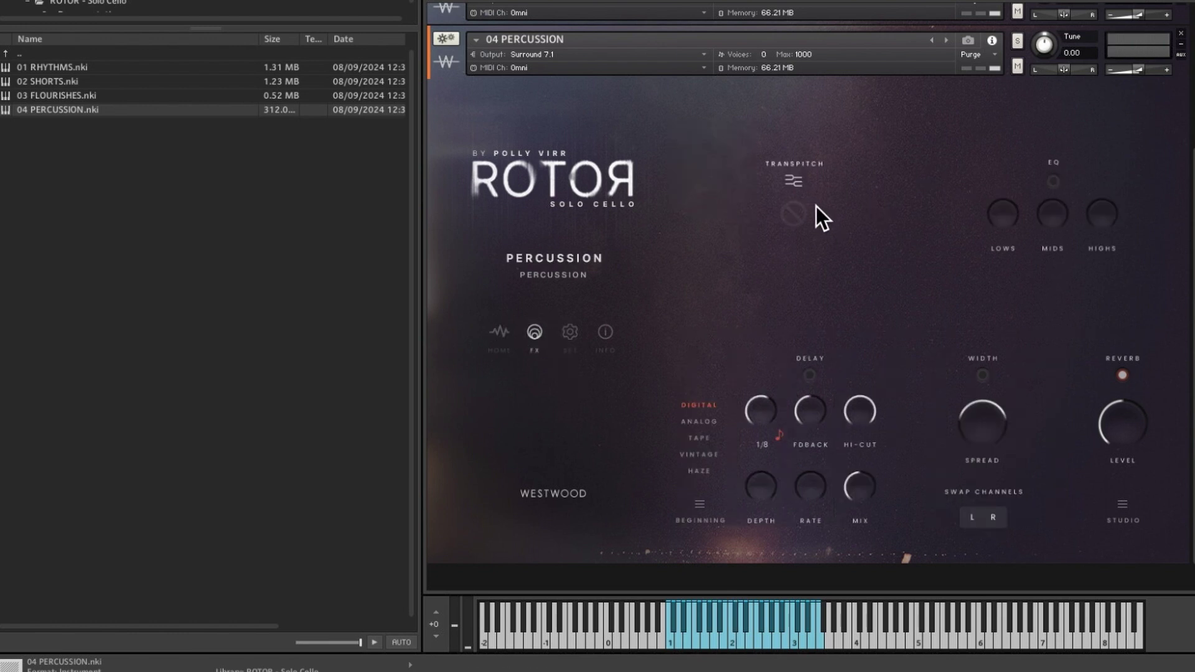
- Unmute patches 01–03, mute 04 PERCUSSION, and set Shorts to -8.5 and Flourishes to -1.1
left_click(502, 341)
scroll(680, 214, "up", 3)
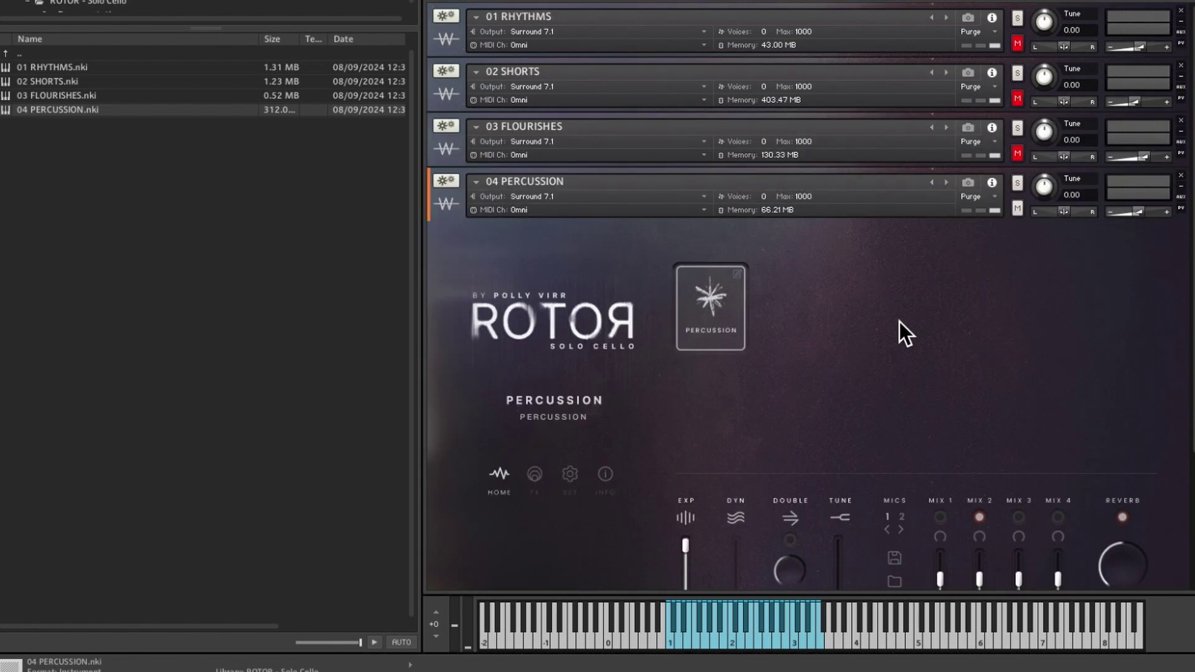
left_click(1017, 151)
left_click(1017, 101)
left_click(1018, 43)
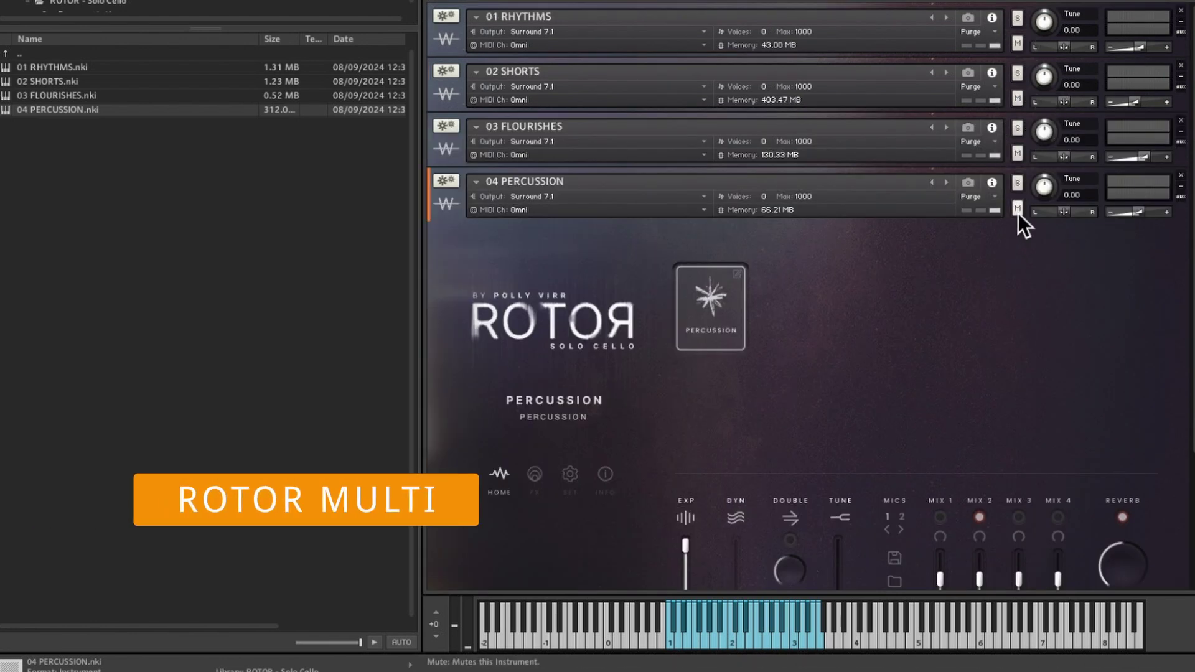
left_click(1016, 208)
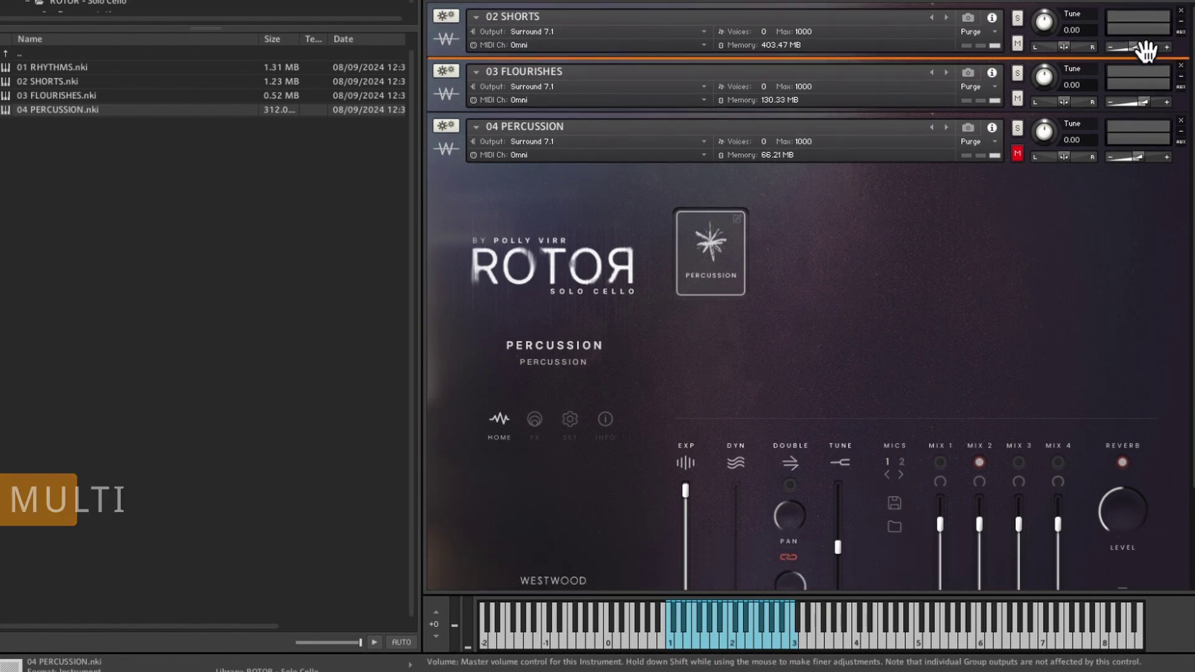
left_click(1134, 101)
left_click(1140, 152)
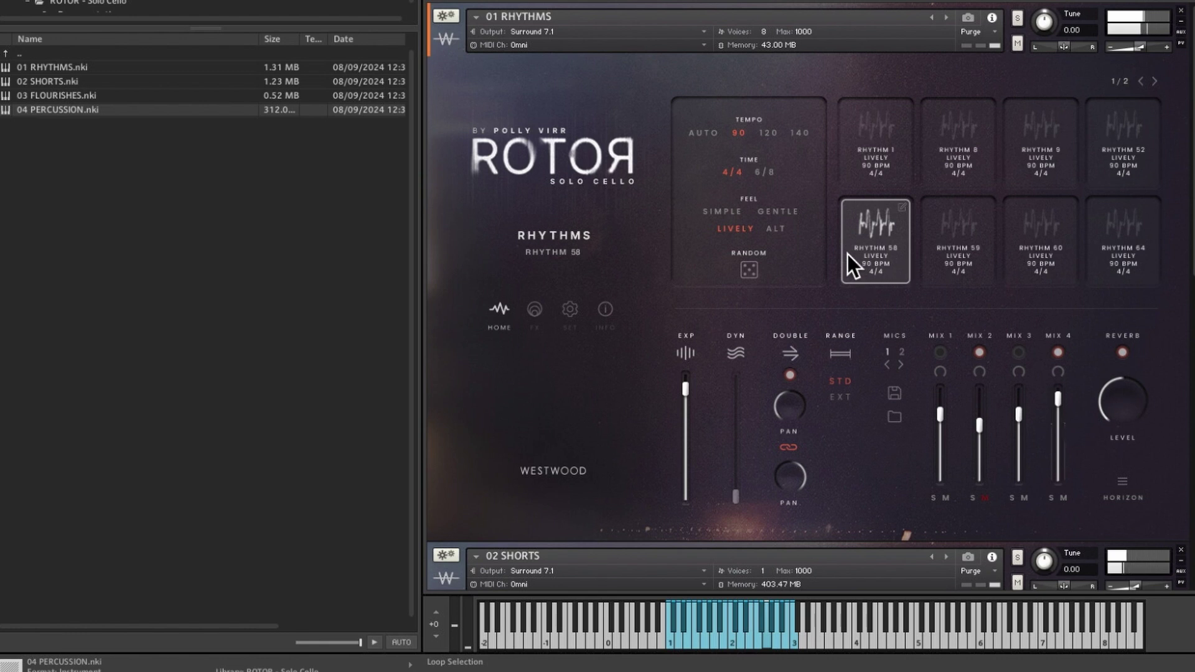
- Expand 02 SHORTS, load Brushed Long from articulation page 1, and view its effects
scroll(846, 256, "down", 5)
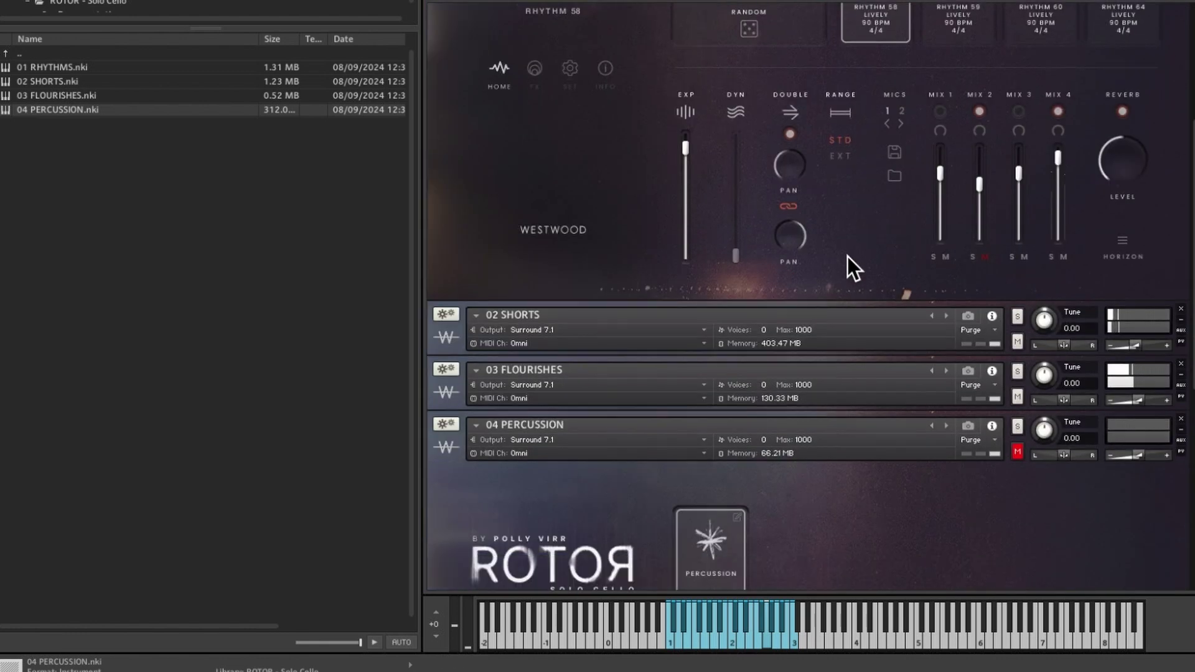
left_click(444, 331)
scroll(631, 333, "down", 2)
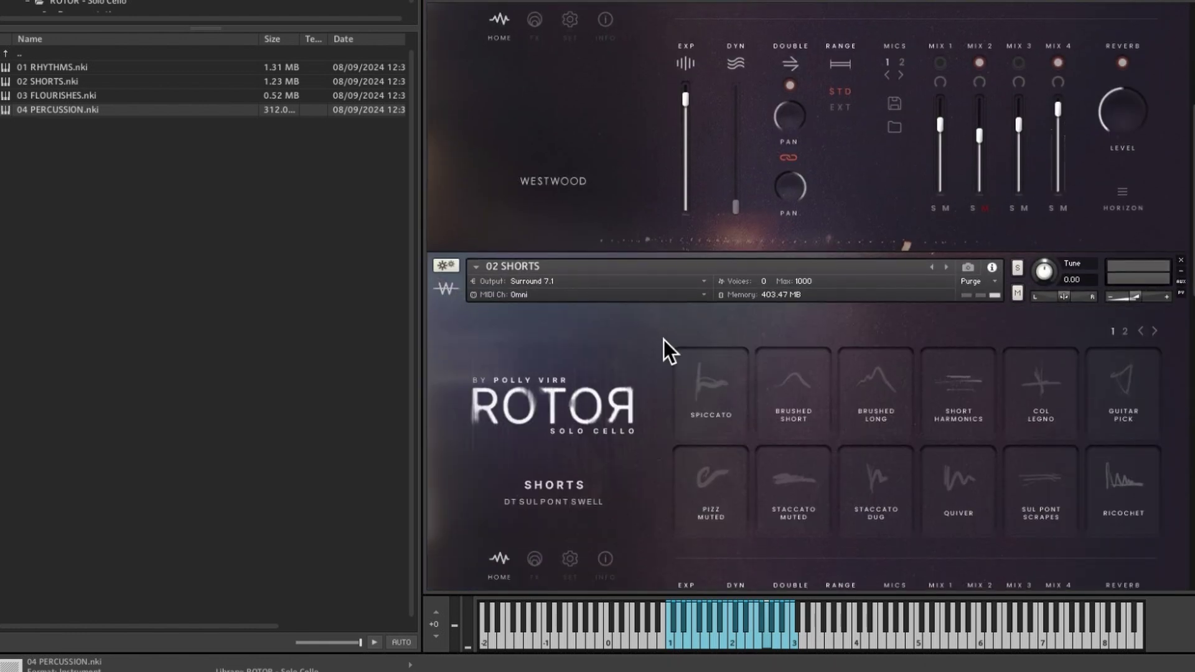
scroll(974, 364, "down", 1)
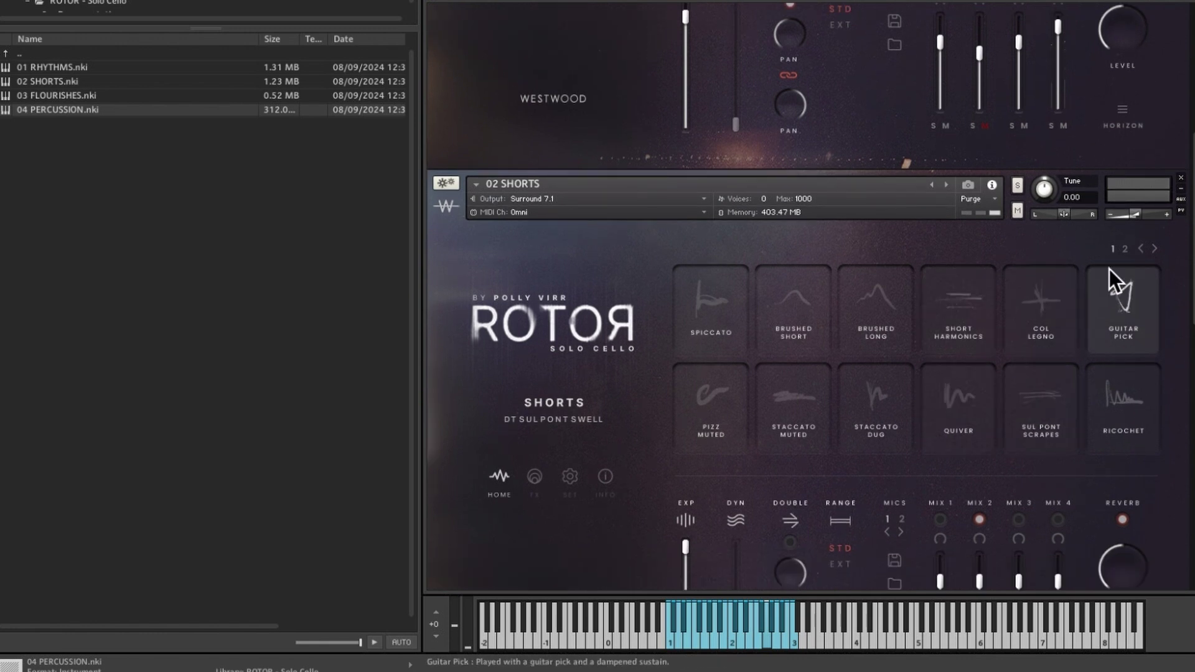
left_click(1124, 254)
left_click(1114, 251)
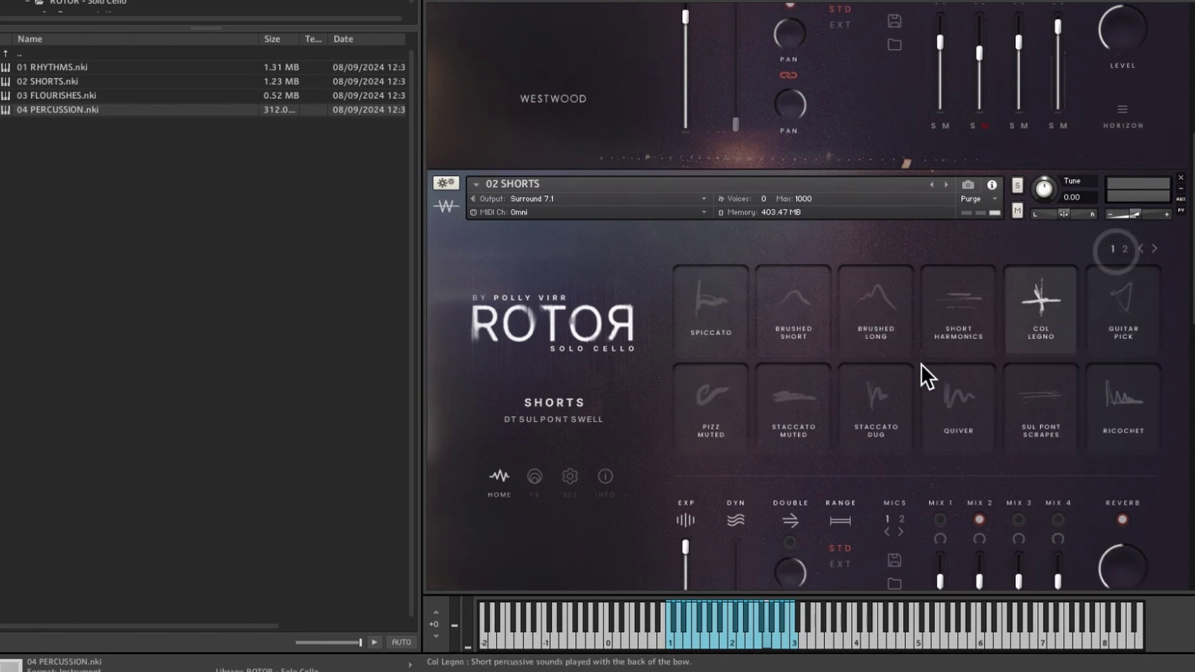
left_click(887, 331)
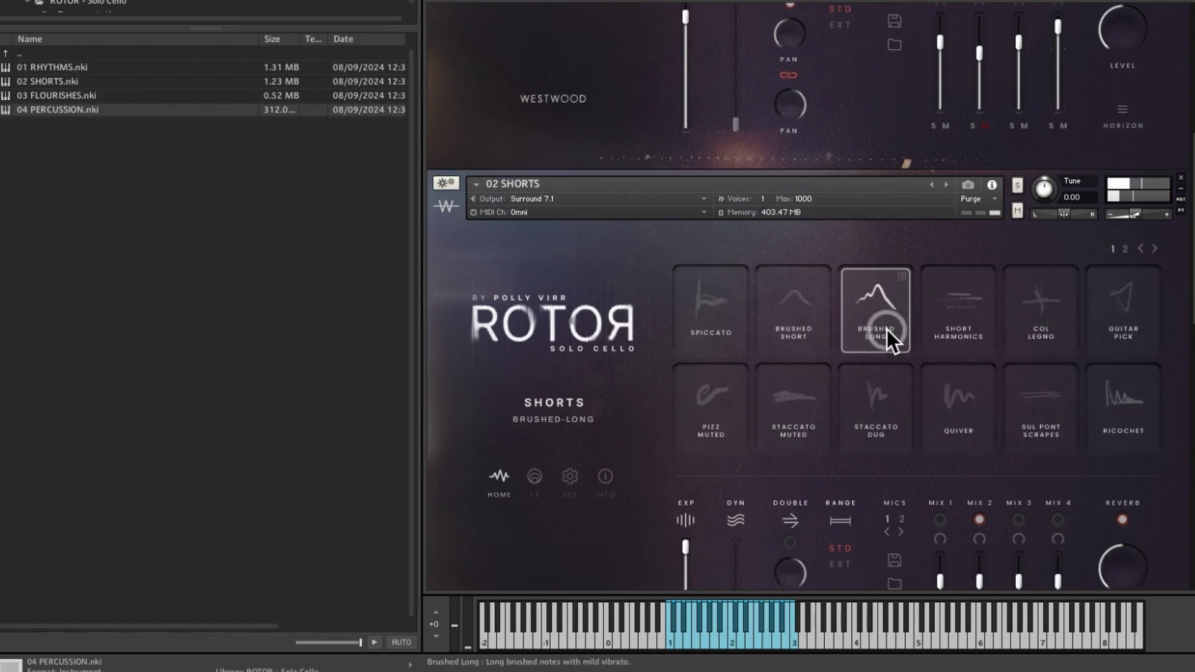
scroll(887, 330, "down", 3)
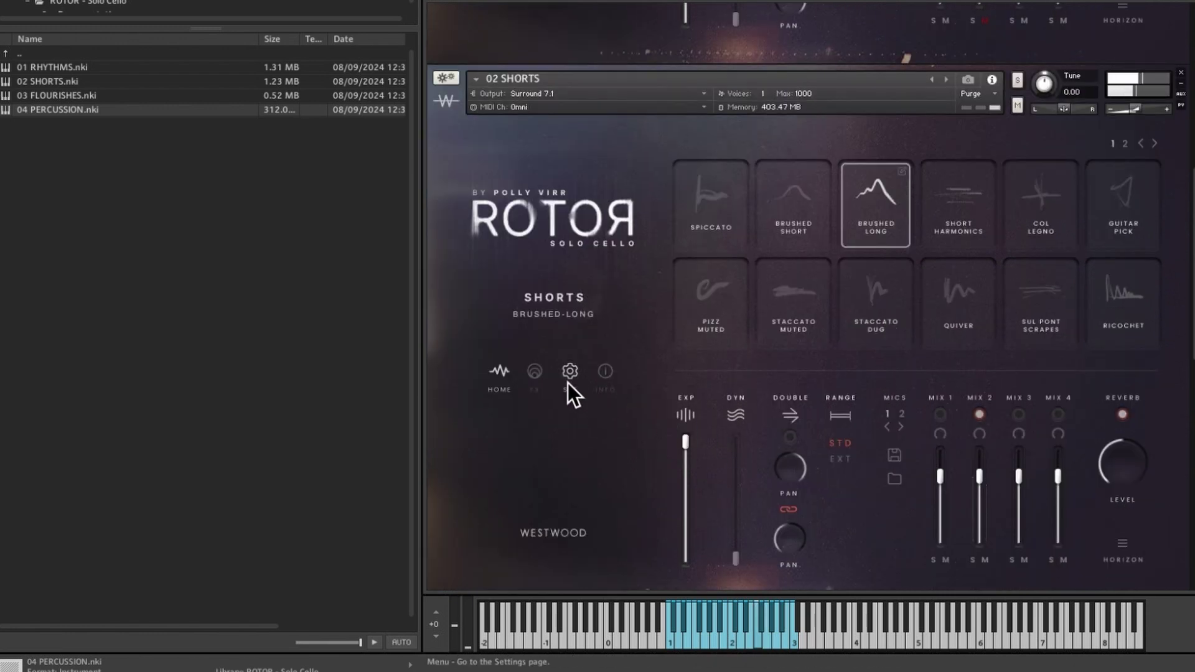
left_click(538, 372)
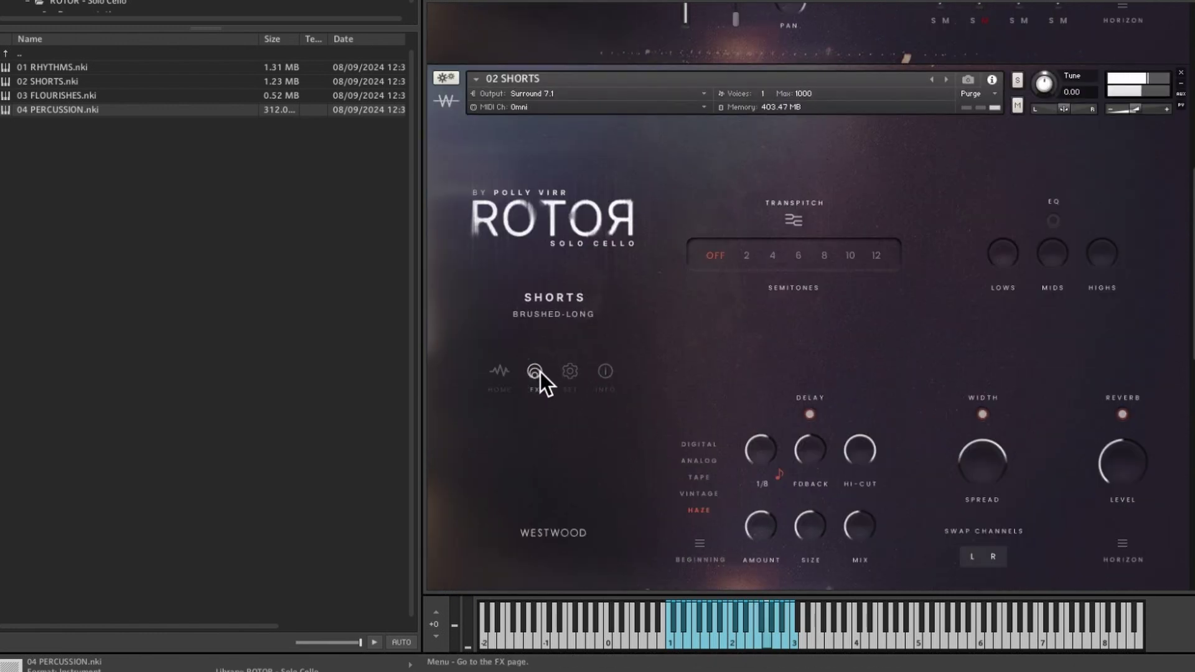
scroll(641, 218, "up", 3)
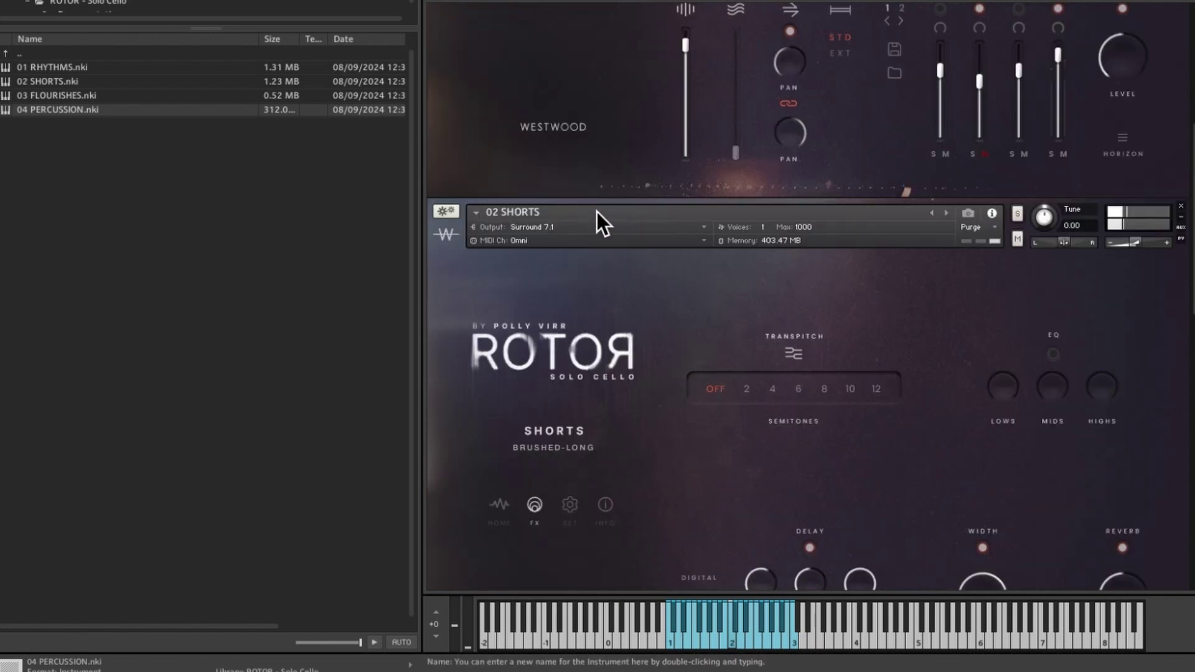
- Collapse Shorts, then load Crescendo 5ths Sul Pont on Flourishes and set its volume to -1.6
left_click(444, 243)
left_click(442, 342)
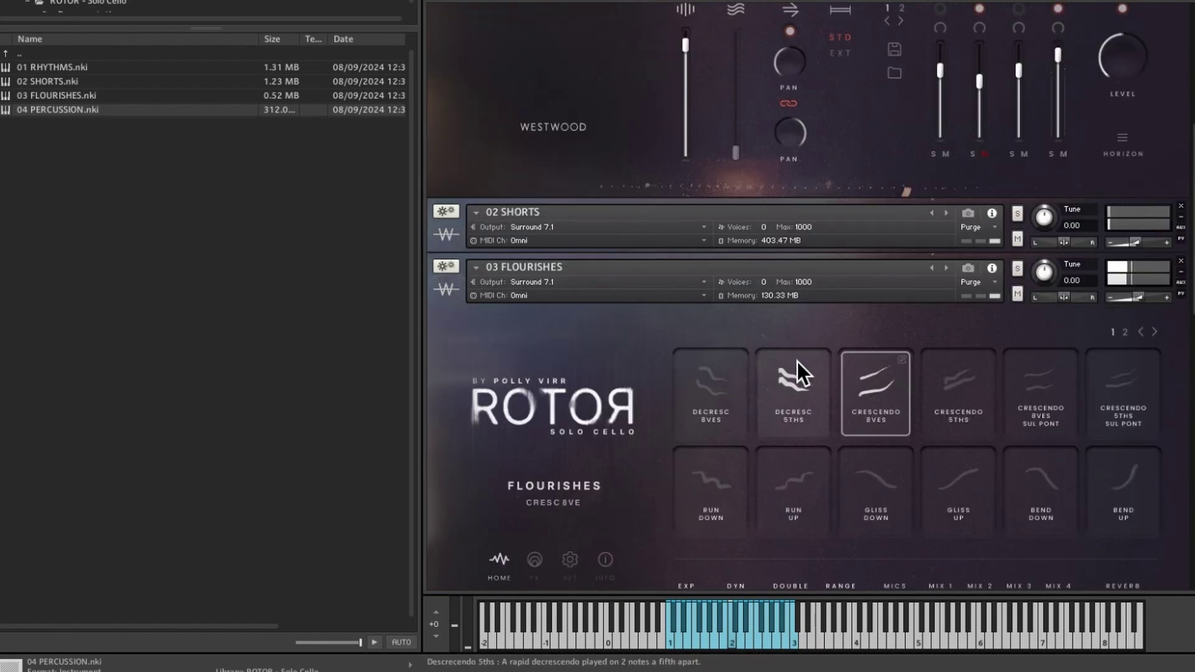
scroll(956, 435, "down", 2)
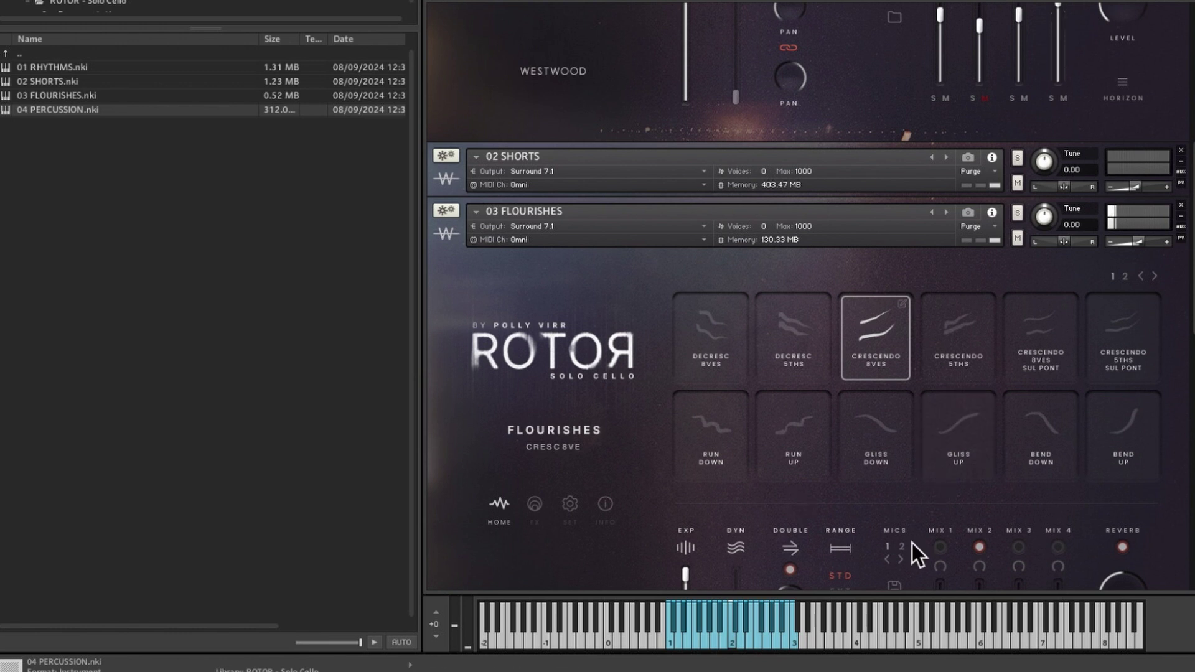
left_click(1112, 364)
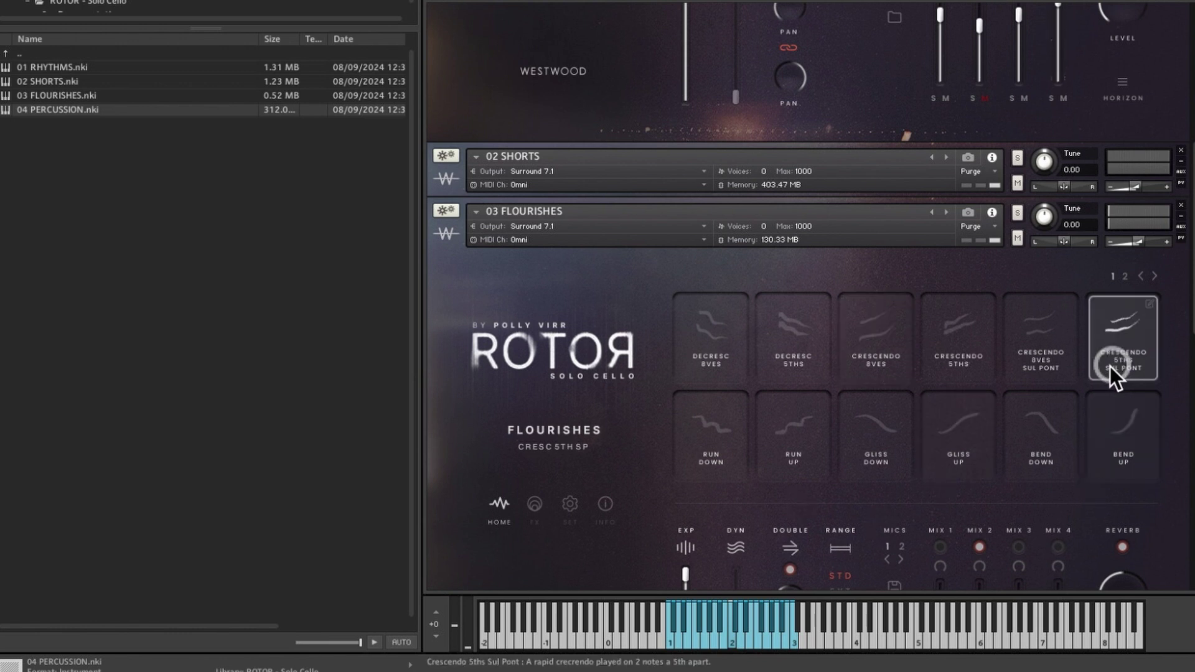
scroll(910, 431, "down", 5)
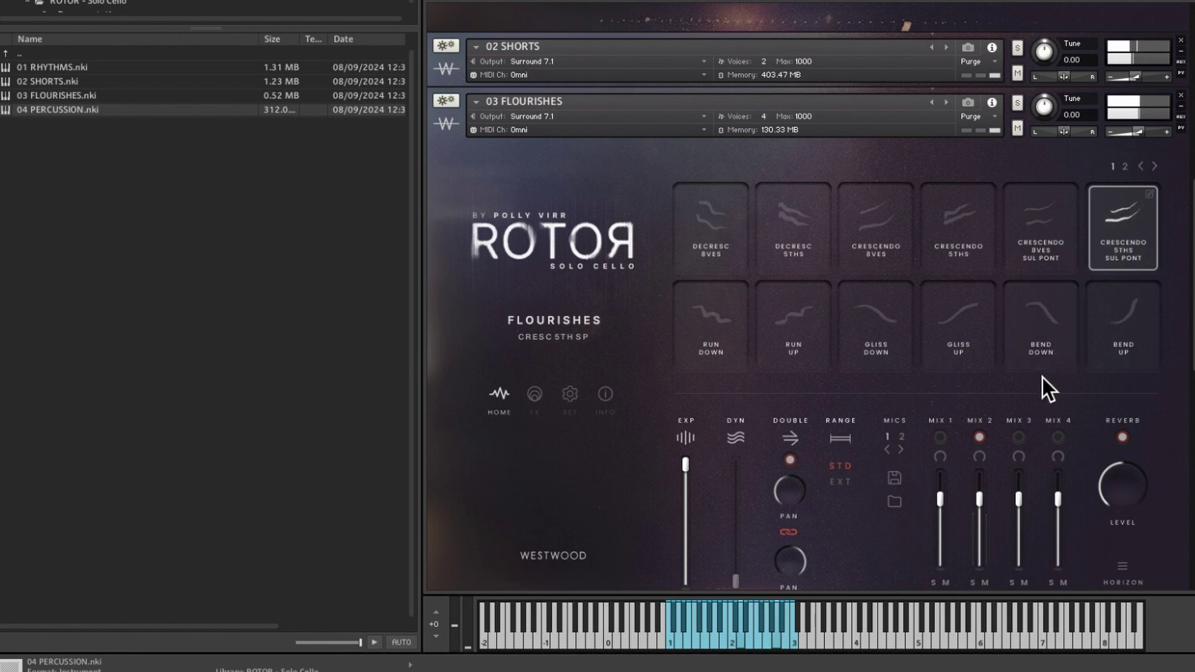
left_click_drag(1138, 133, 1144, 133)
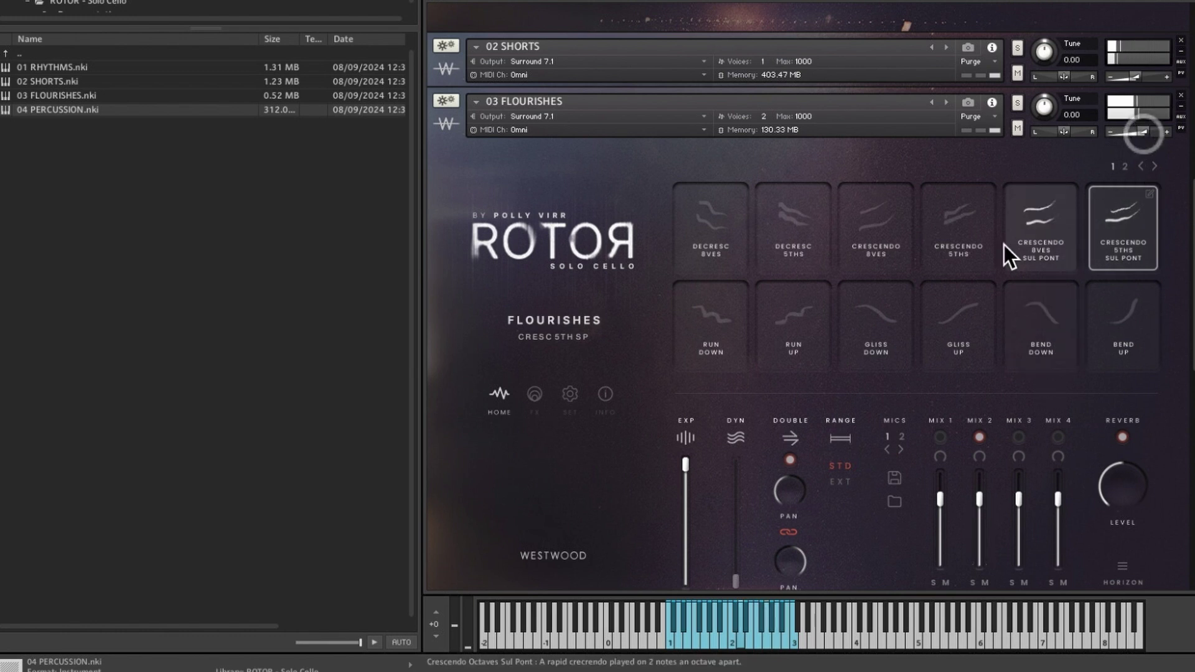
left_click(534, 395)
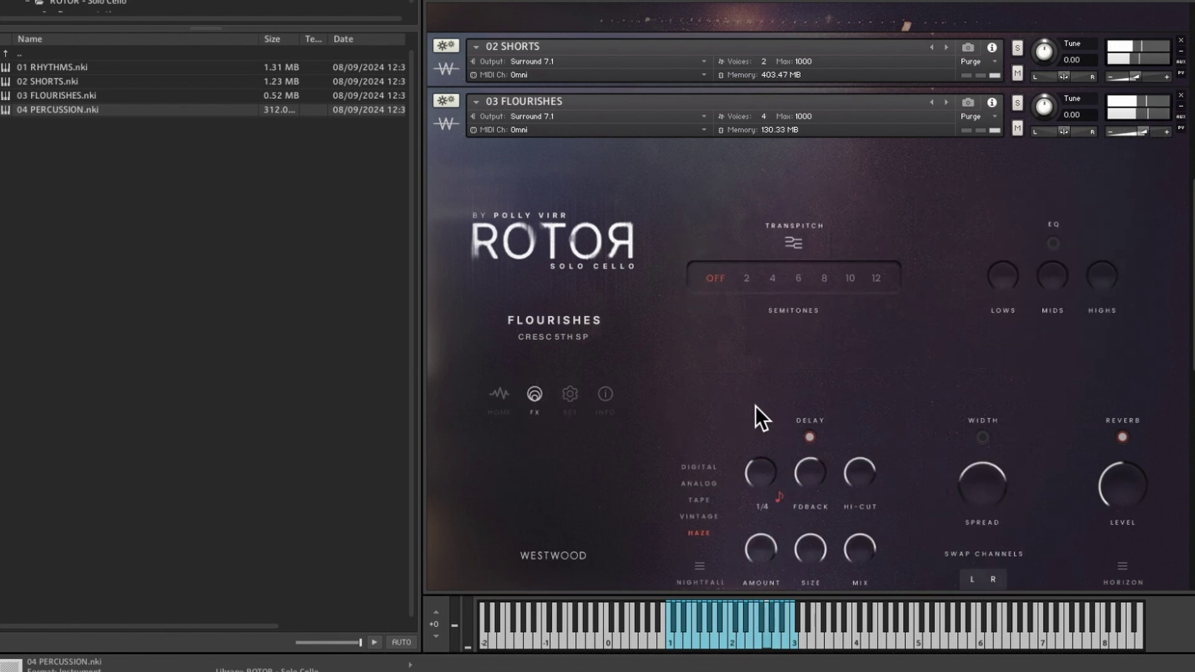
scroll(796, 404, "down", 1)
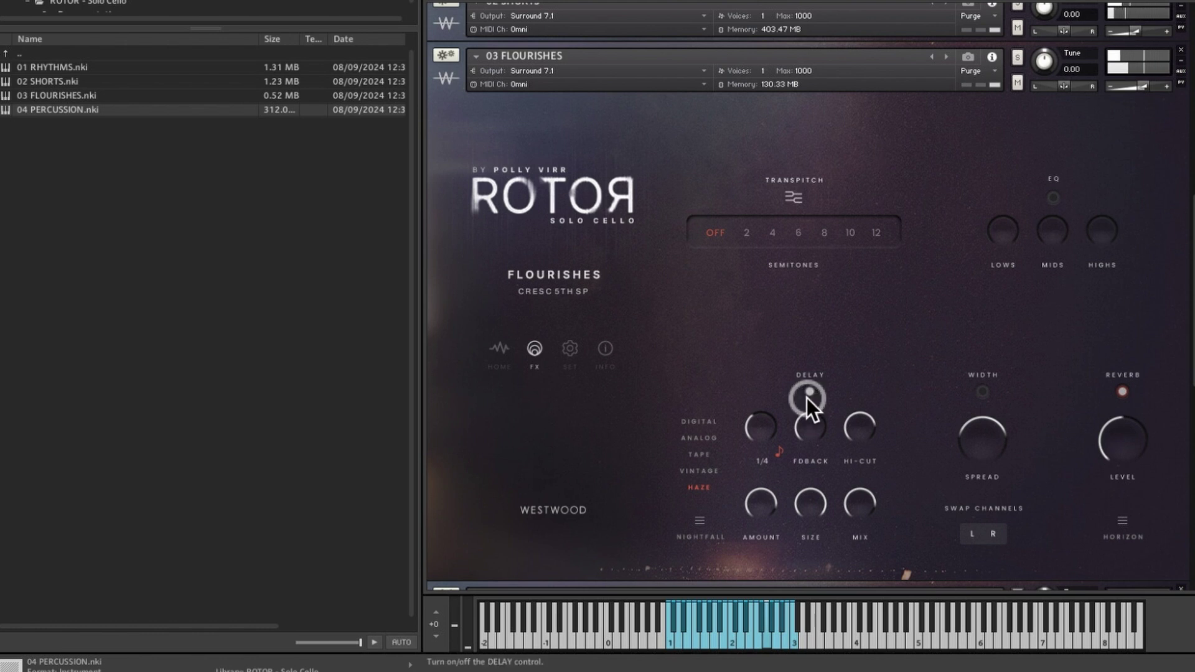
scroll(831, 383, "up", 10)
- Lower the Flourishes volume, then filter Rhythms to the Gentle feel and load Rhythm 4
scroll(830, 383, "up", 1)
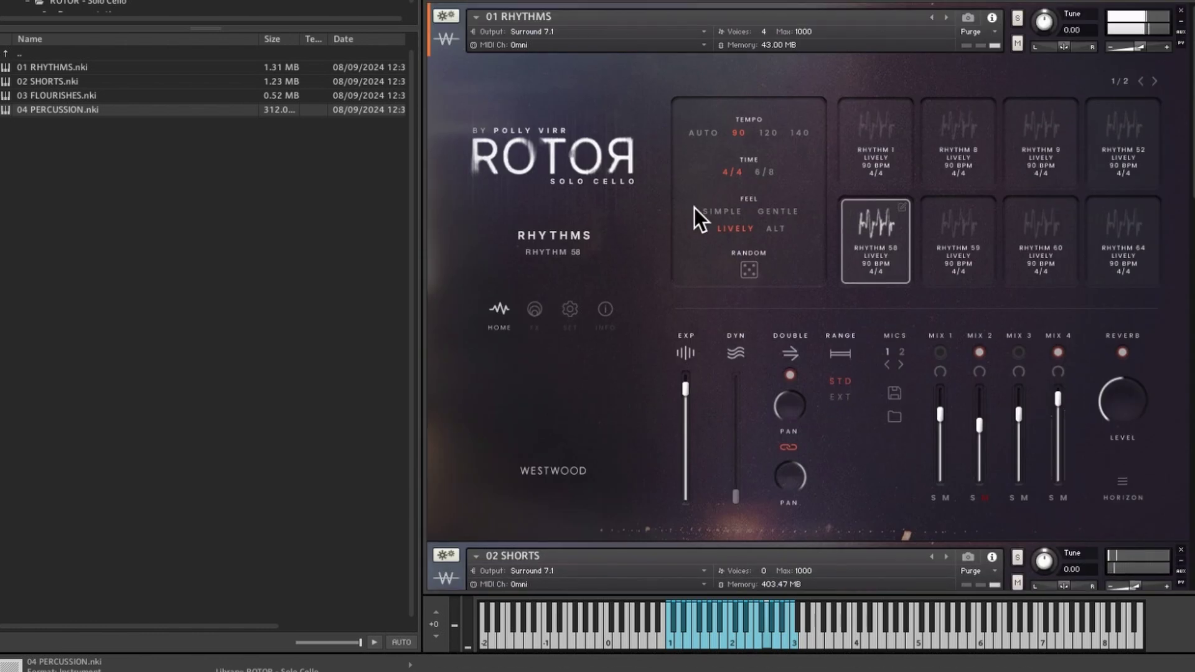
left_click(455, 37)
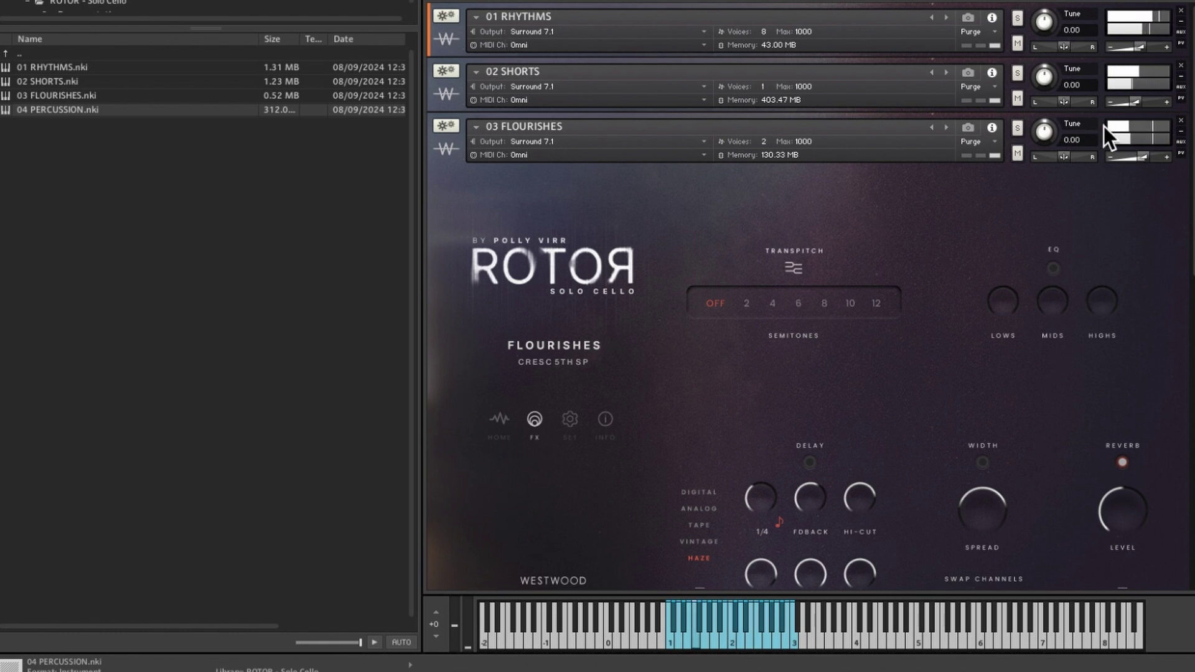
left_click_drag(1148, 156, 1138, 158)
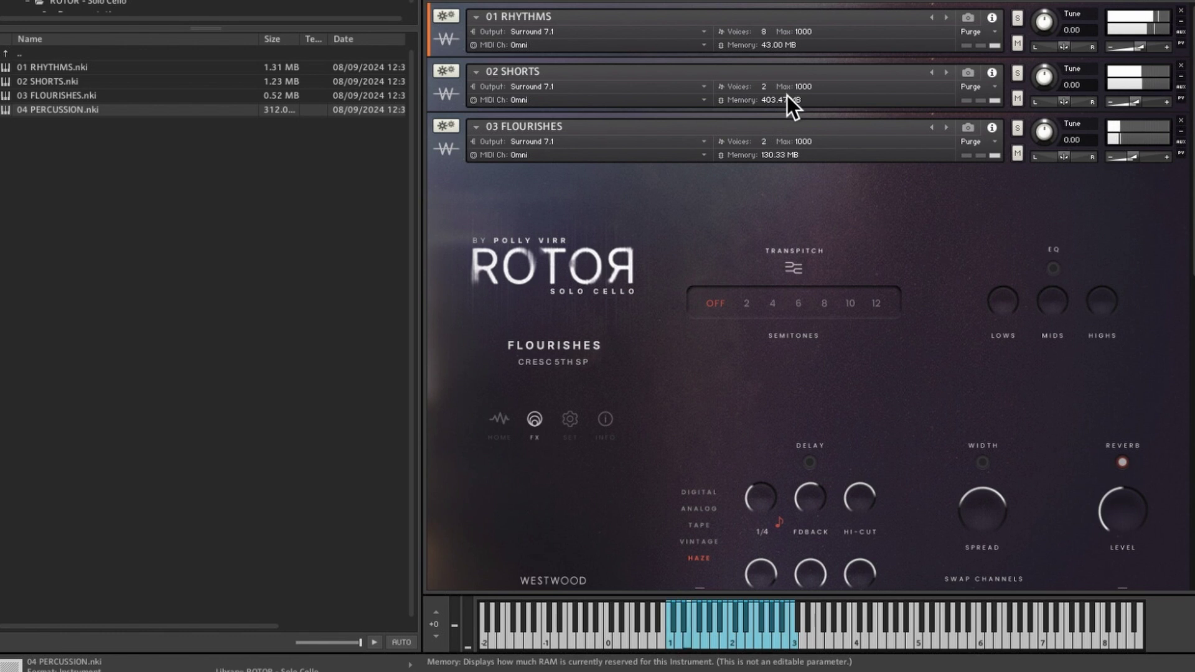
left_click(456, 39)
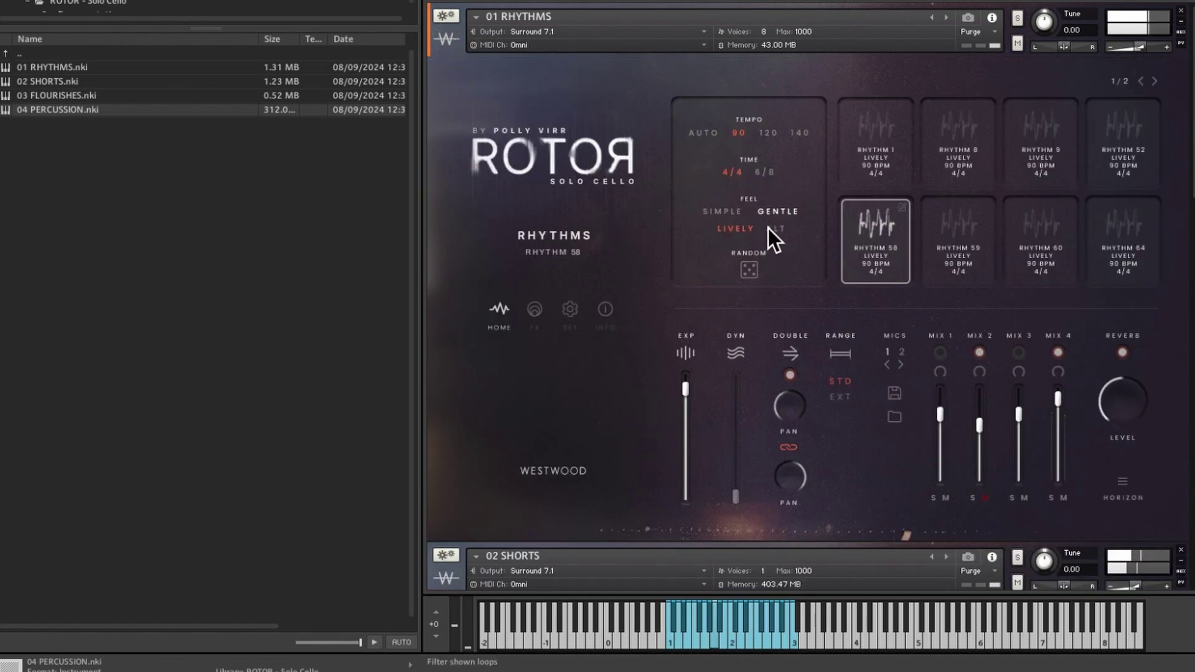
left_click(776, 213)
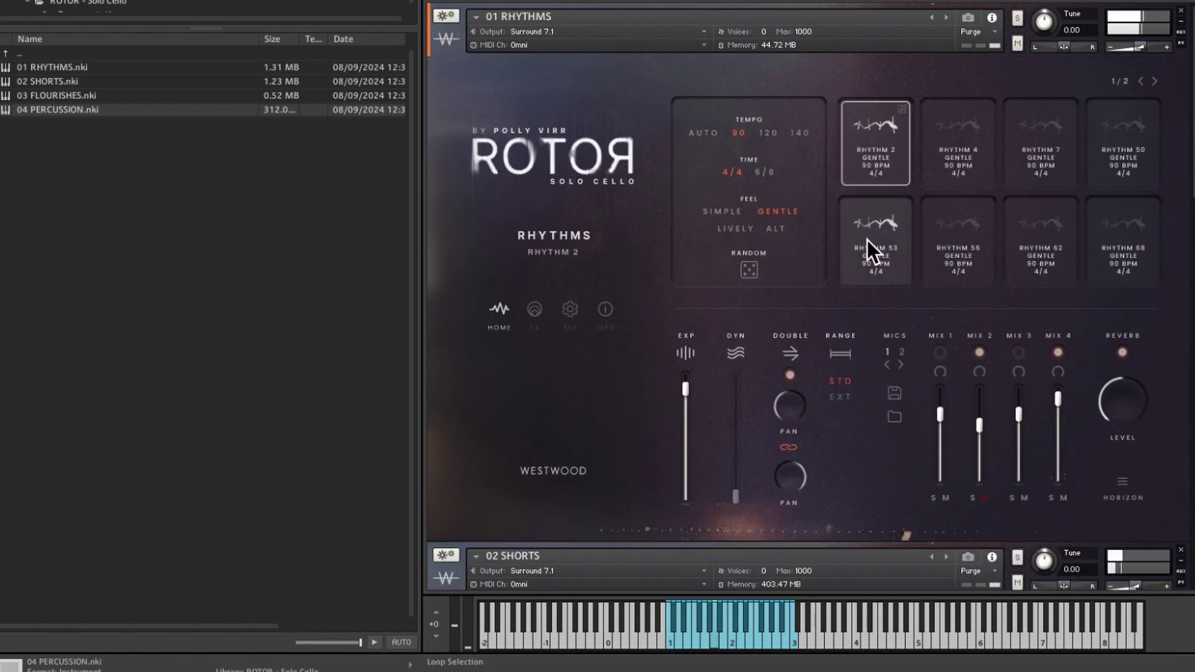
left_click(936, 158)
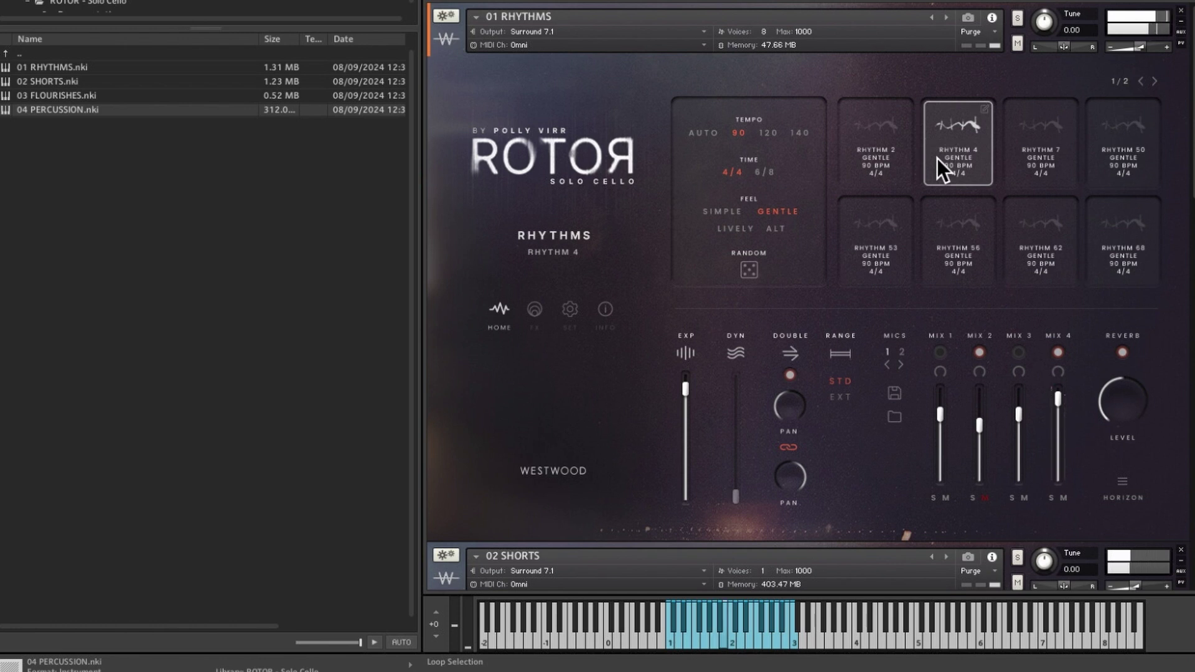
- Try Short Harmonics and Col Legno on Shorts, raise its volume, and settle on Brushed Short
left_click(457, 42)
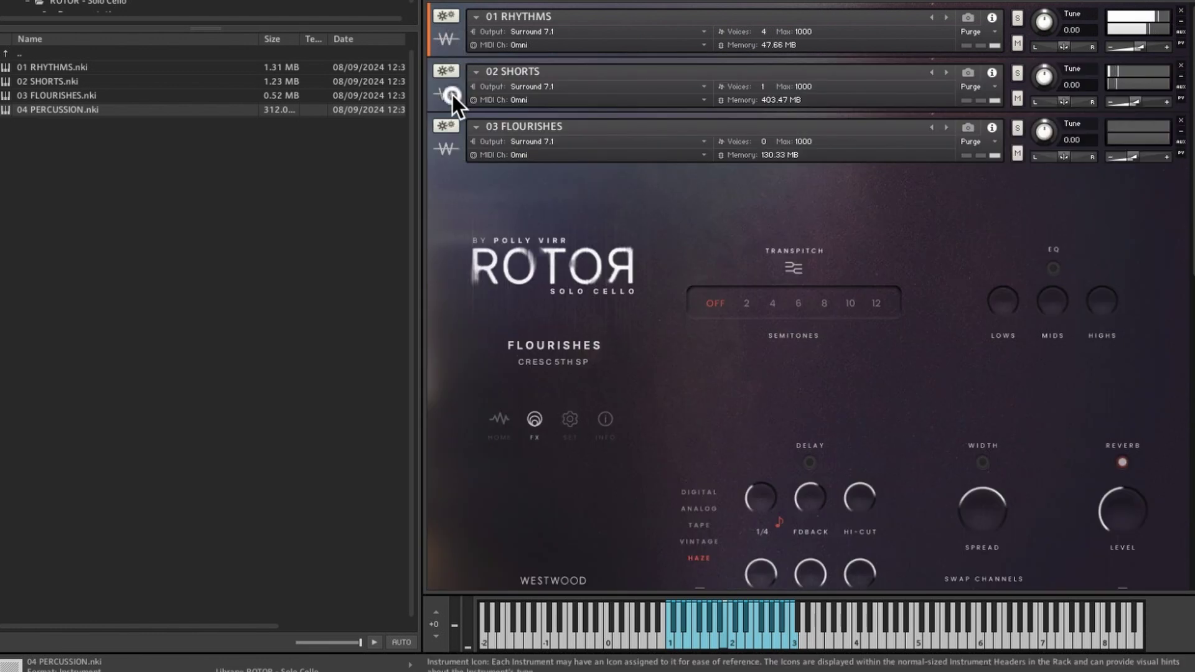
left_click(453, 95)
left_click(497, 366)
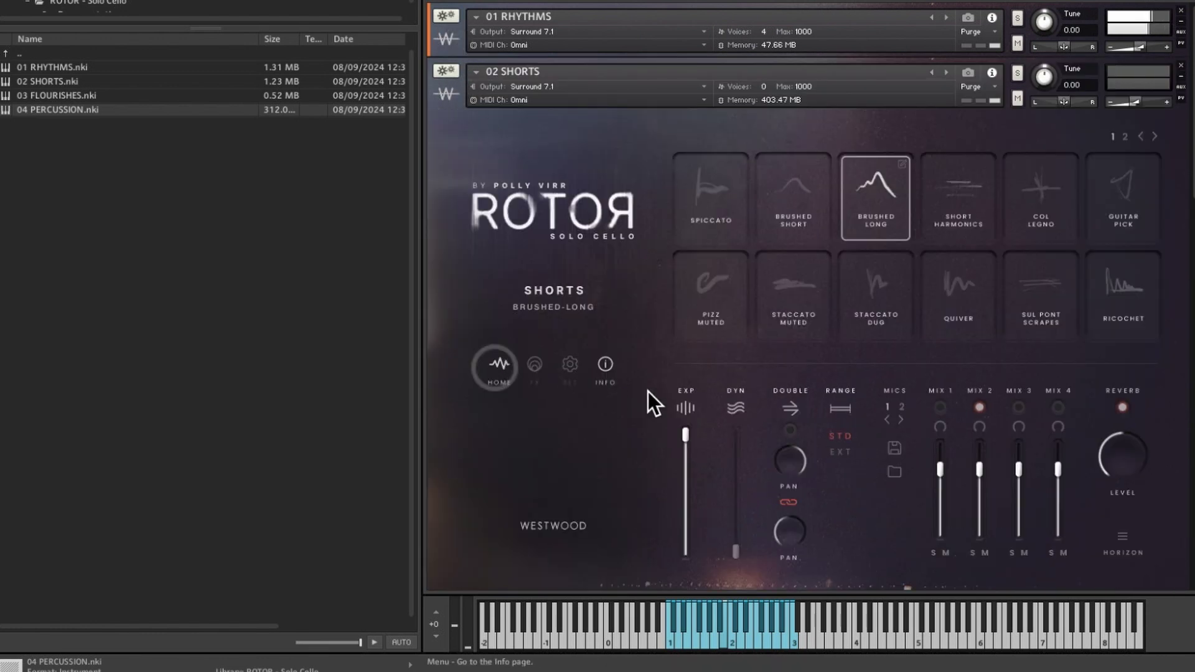
left_click(938, 224)
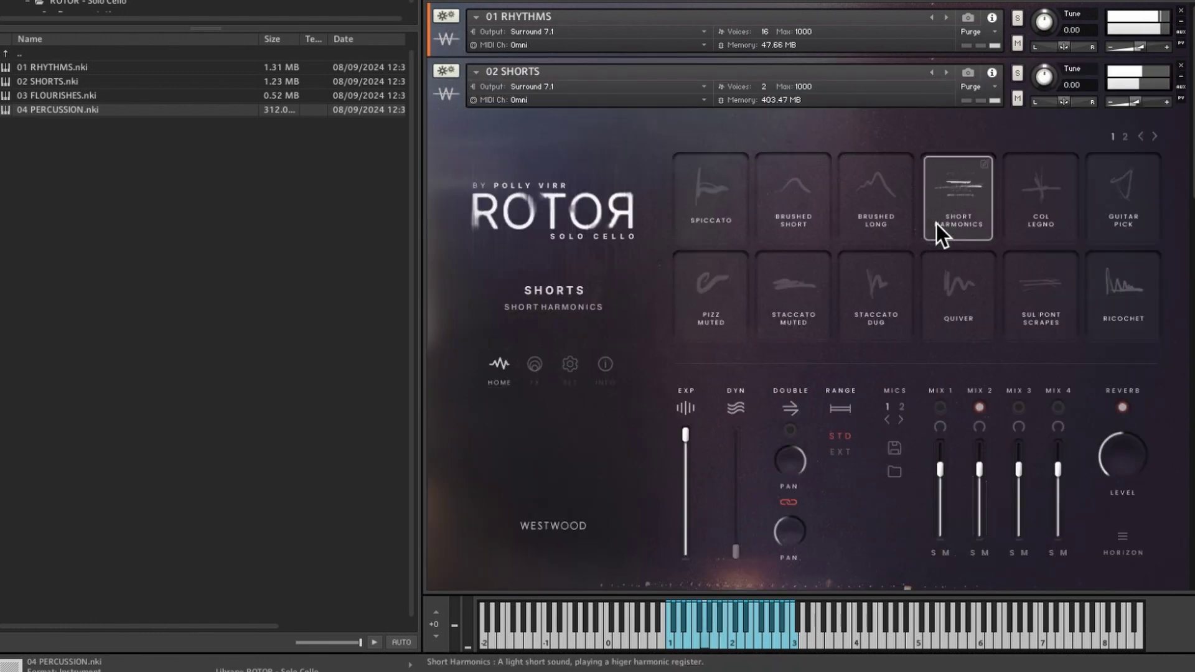
left_click_drag(1130, 112, 1137, 103)
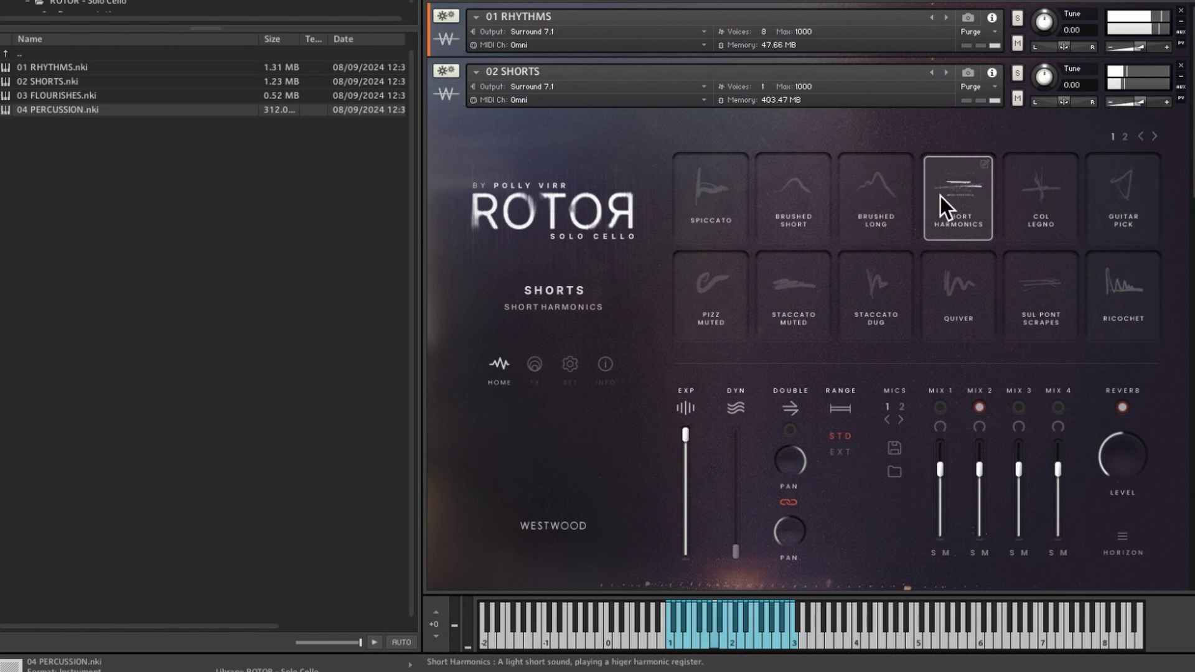
left_click(1063, 218)
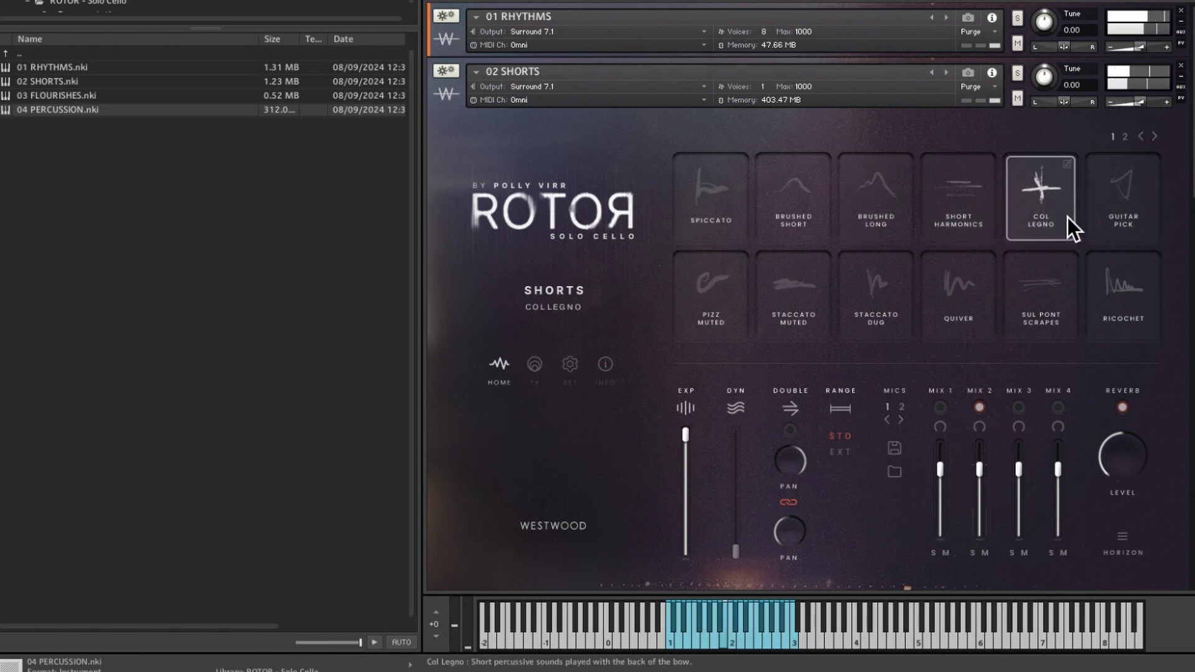
left_click(807, 229)
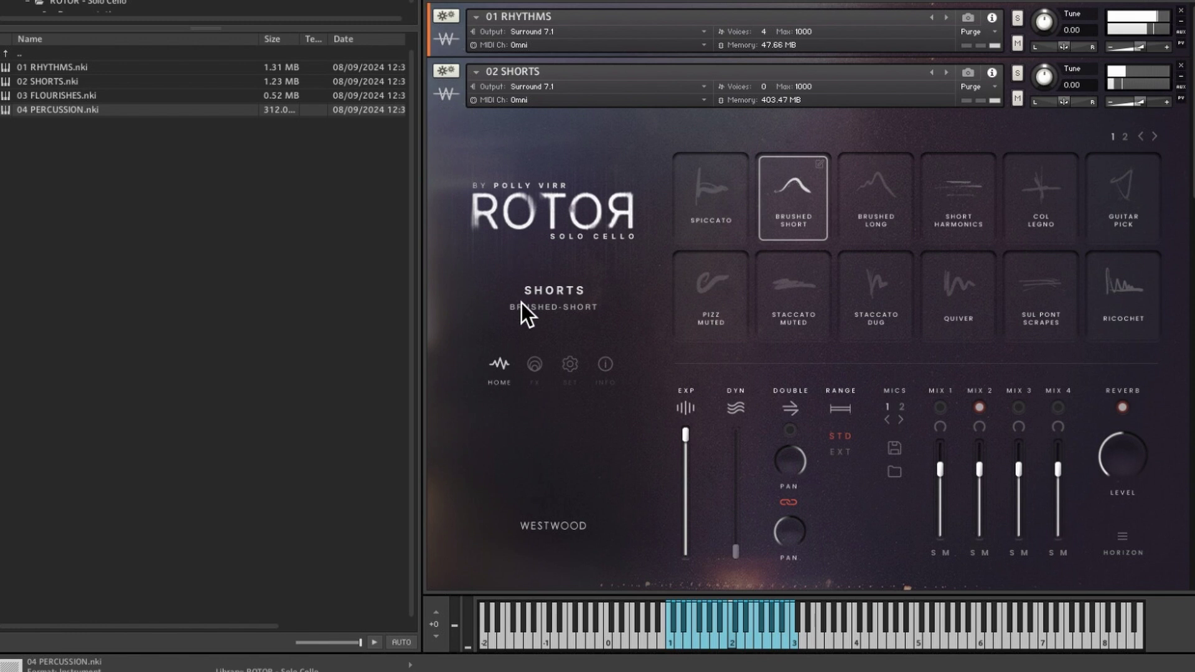
- Give the Shorts delay the Flutter digital preset
left_click(536, 362)
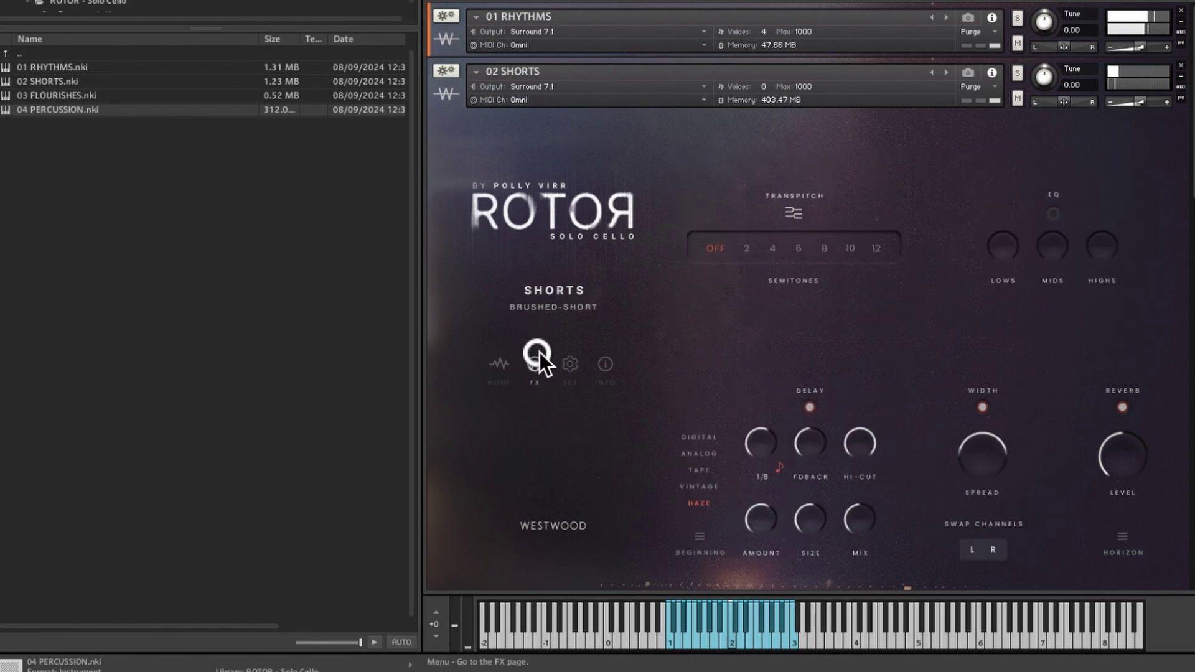
scroll(700, 433, "down", 1)
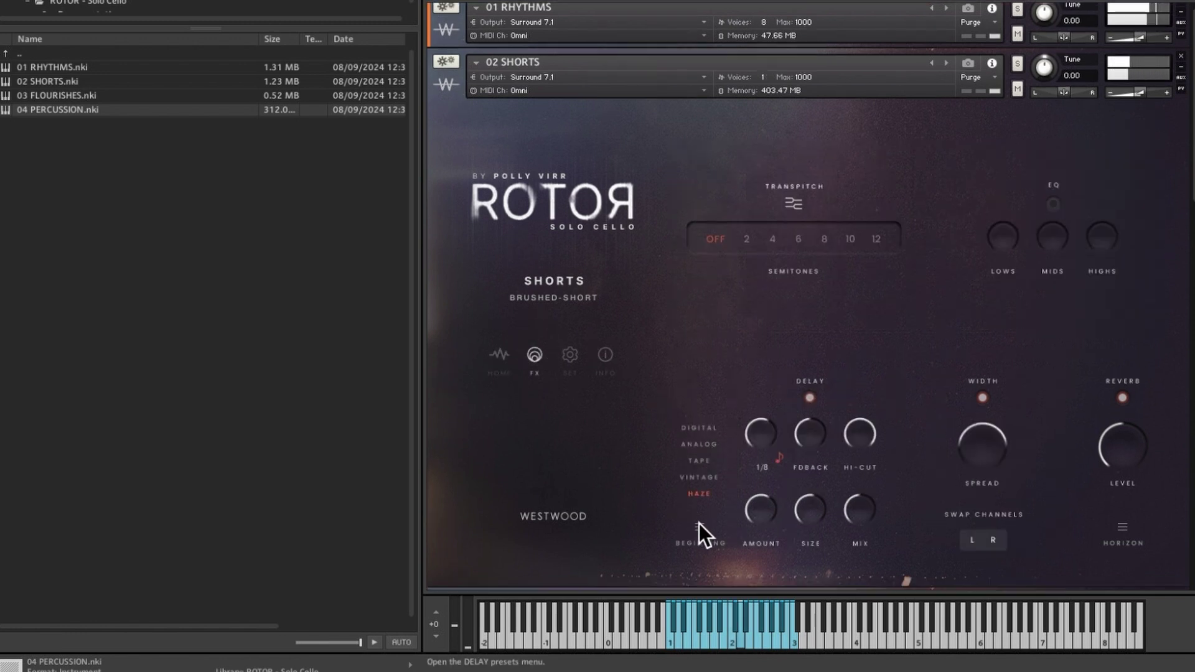
left_click(701, 526)
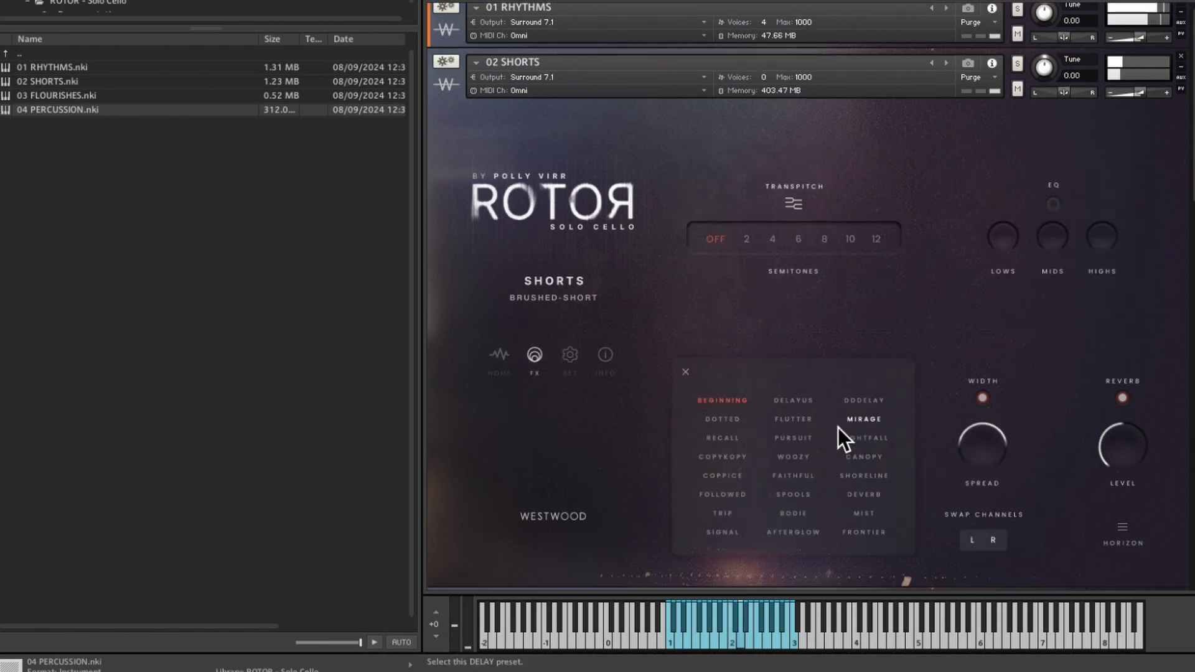
left_click(794, 422)
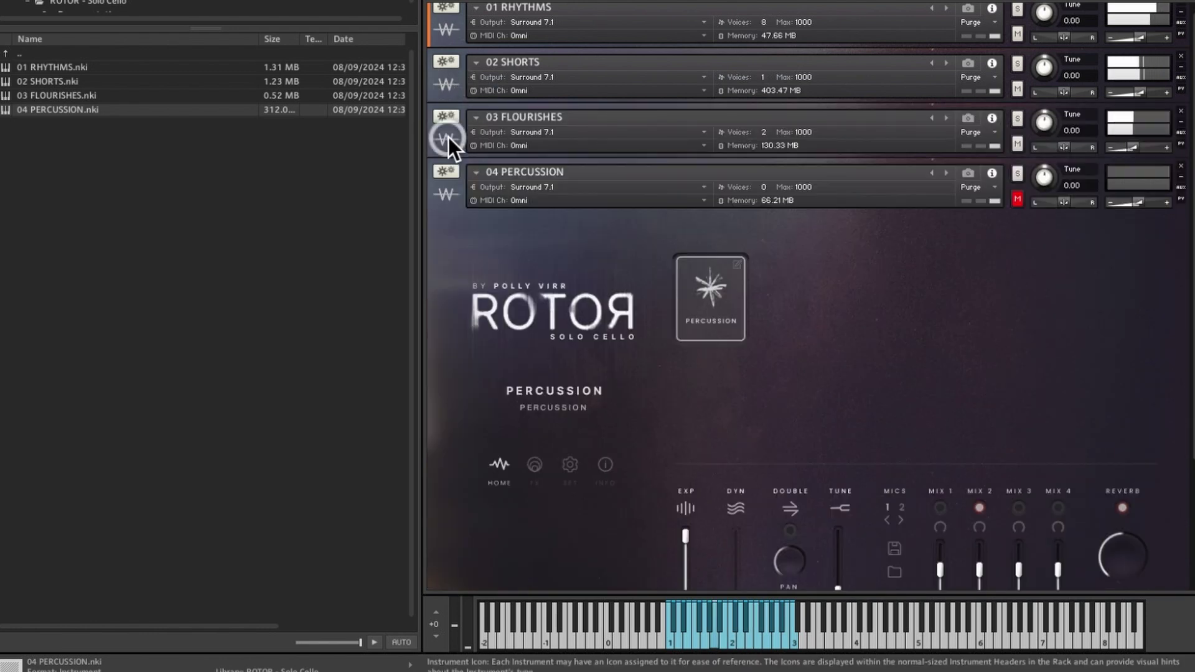
- On Flourishes page 2, try Trill Semitone, nudge the volume up, and select Fall Off
left_click(440, 138)
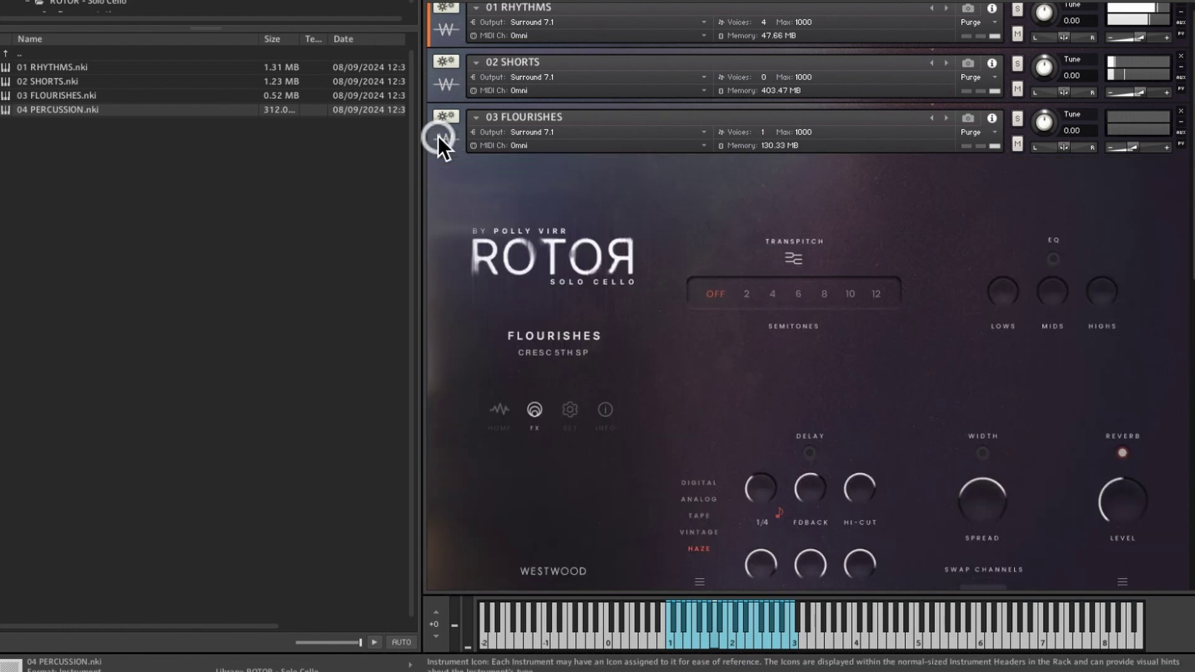
left_click(500, 411)
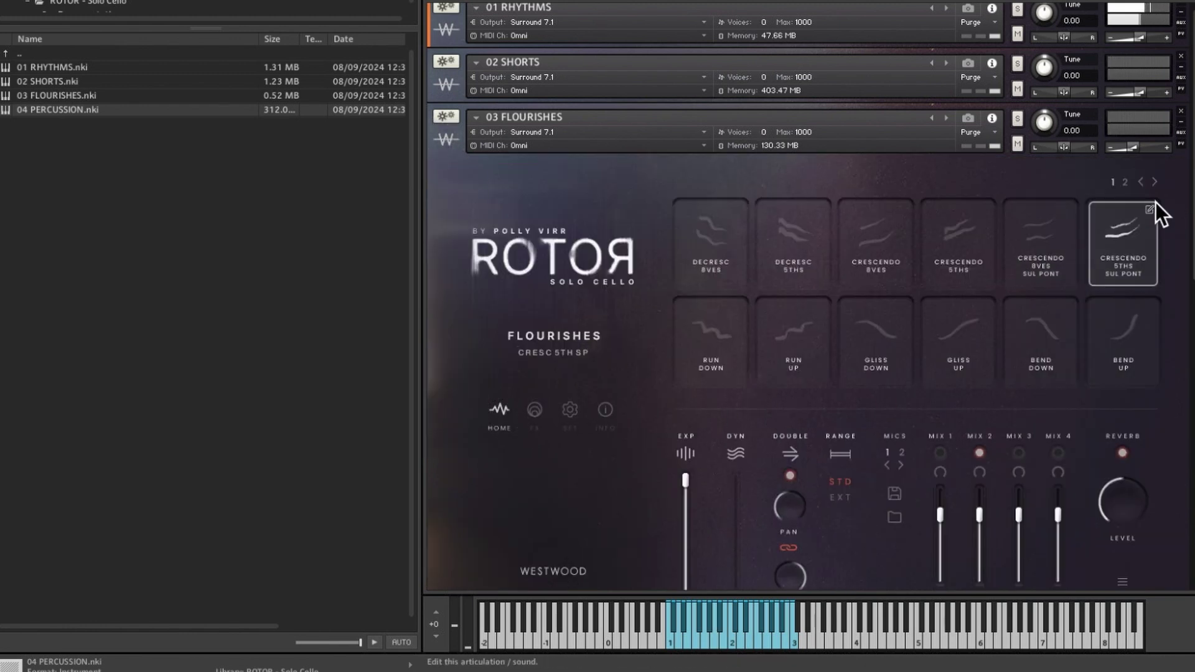
left_click(1156, 181)
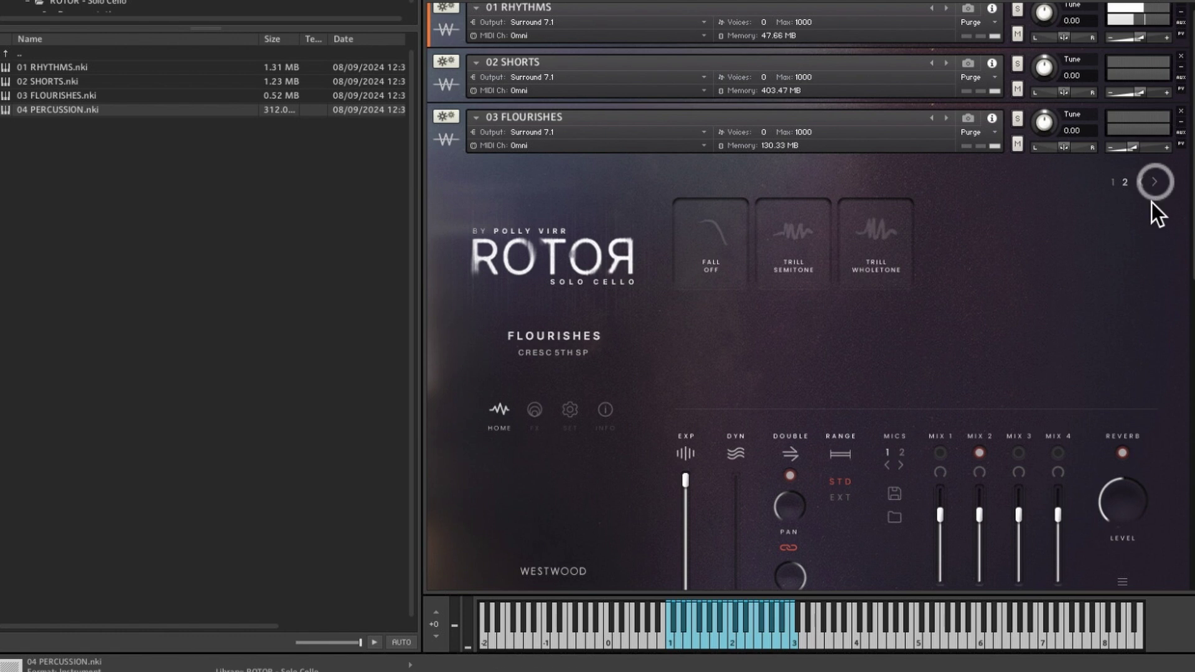
left_click(794, 271)
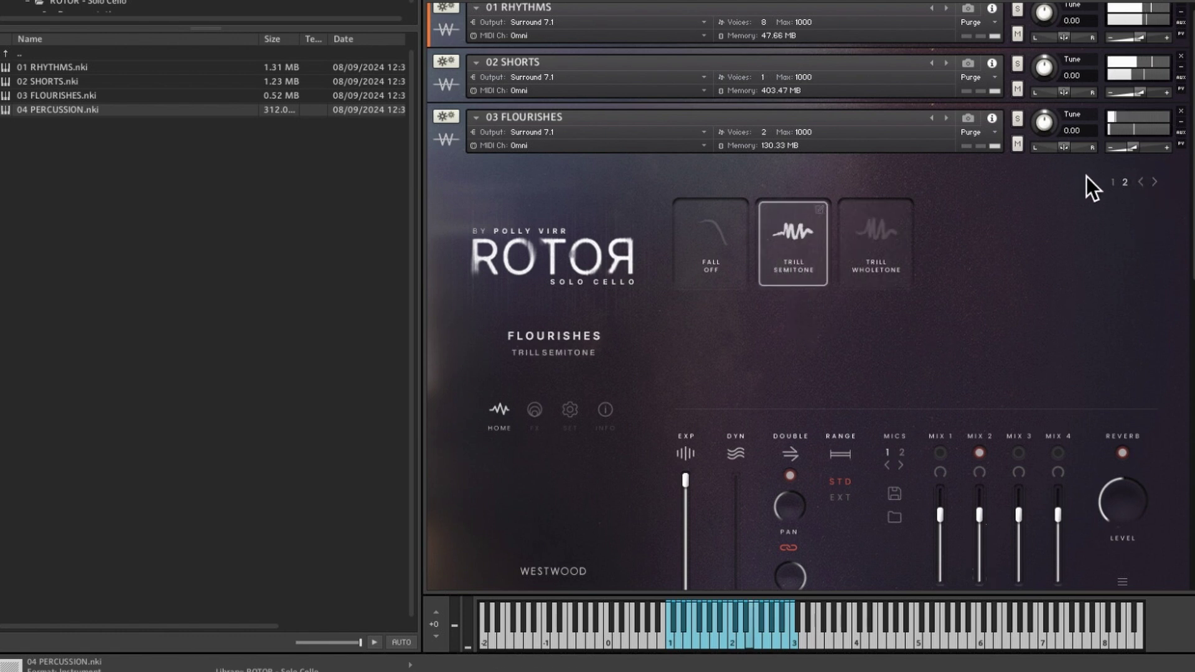
left_click_drag(1133, 148, 1147, 147)
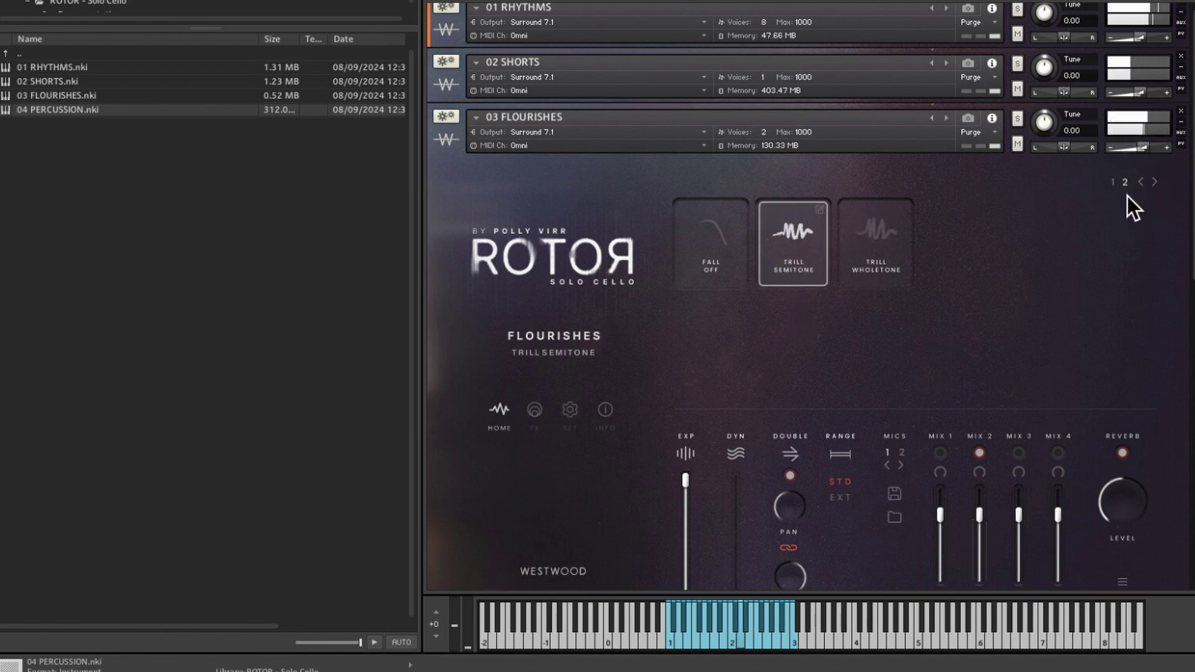
left_click(715, 243)
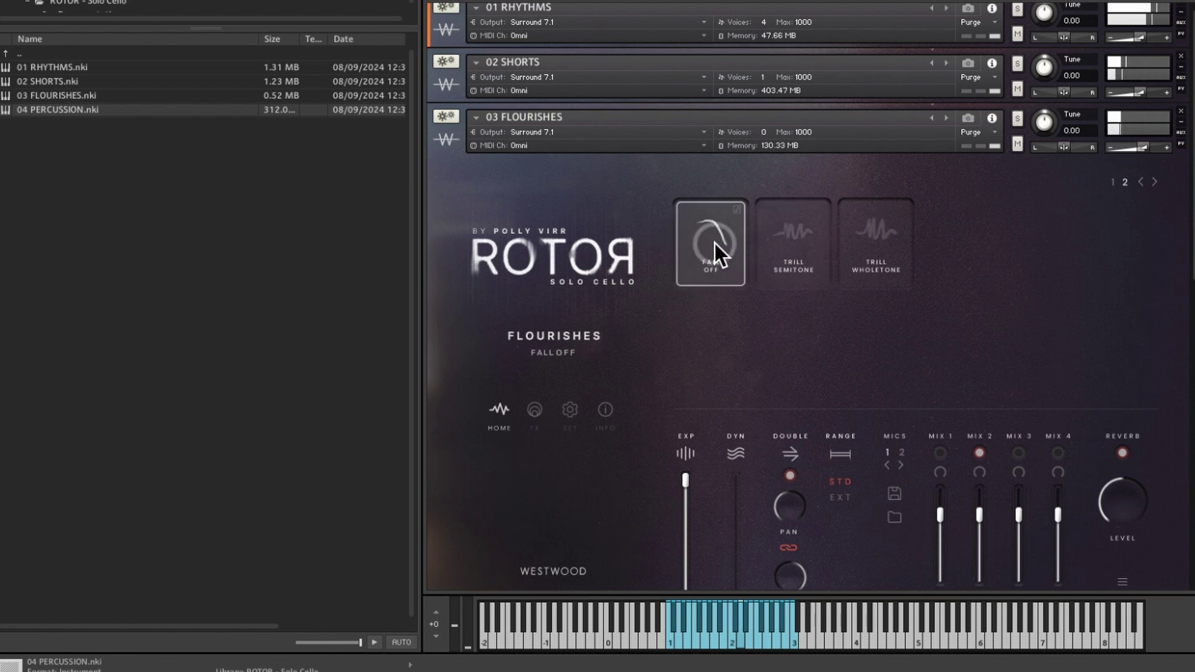
- Switch on the Flourishes stereo width effect and collapse the patch to its header
left_click(451, 143)
left_click(537, 415)
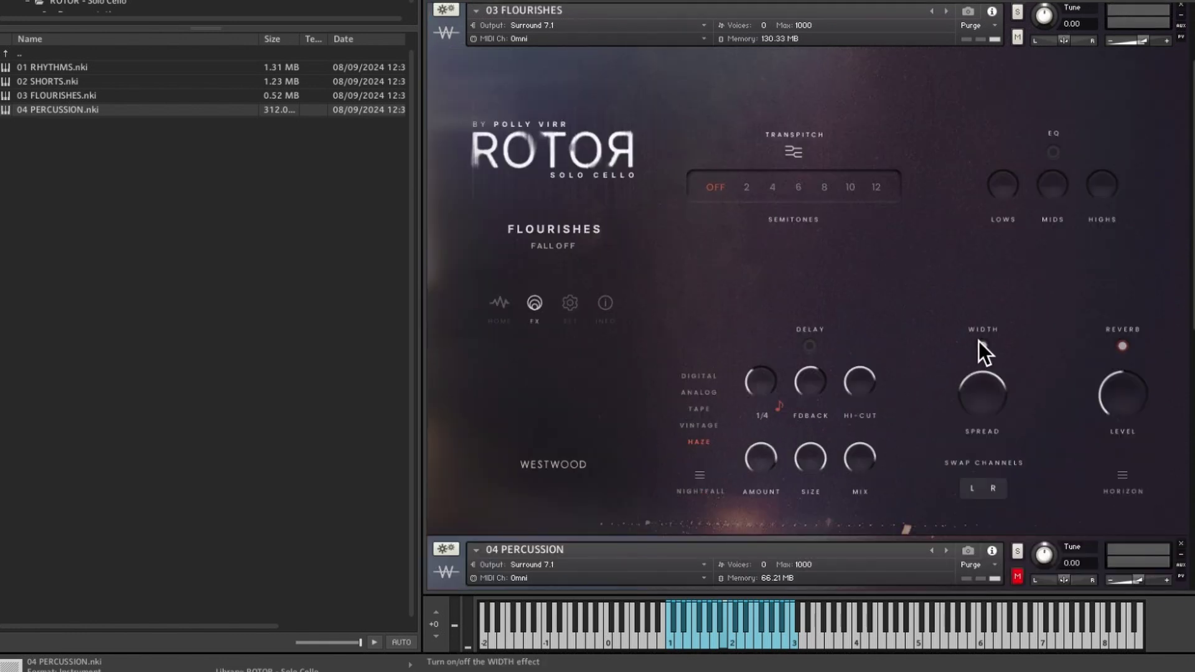
left_click(982, 346)
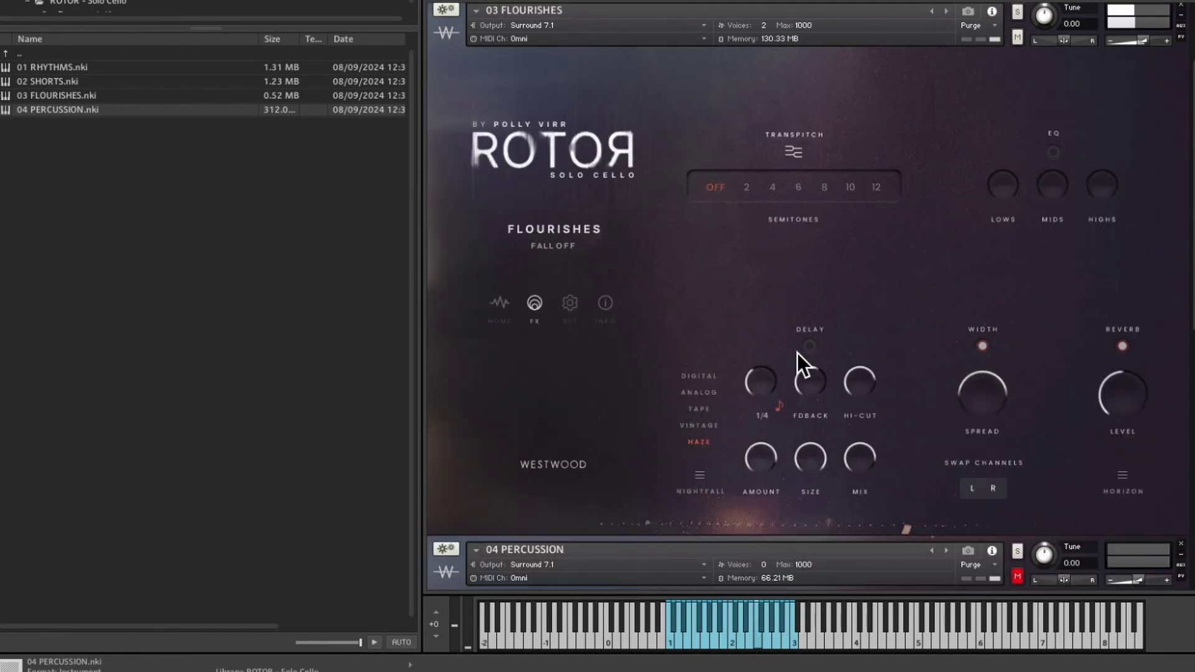
left_click(455, 43)
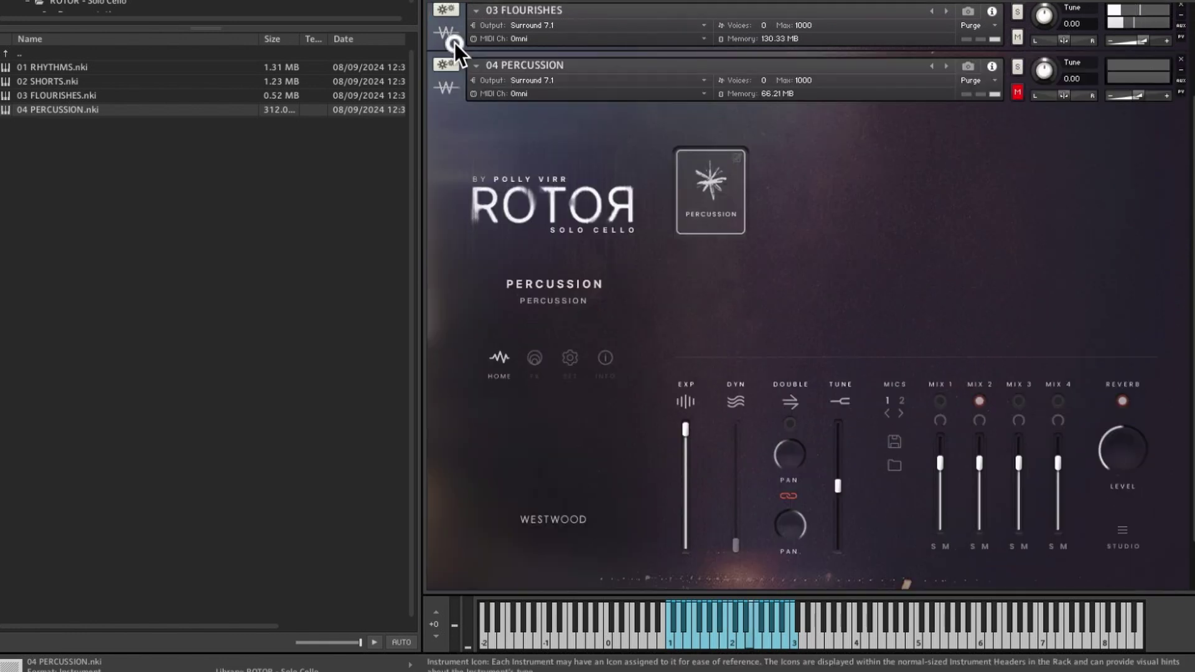
- Collapse 04 PERCUSSION and expand 01 RHYTHMS, showing Gentle Rhythm 4 at 90 BPM 4/4
left_click(447, 93)
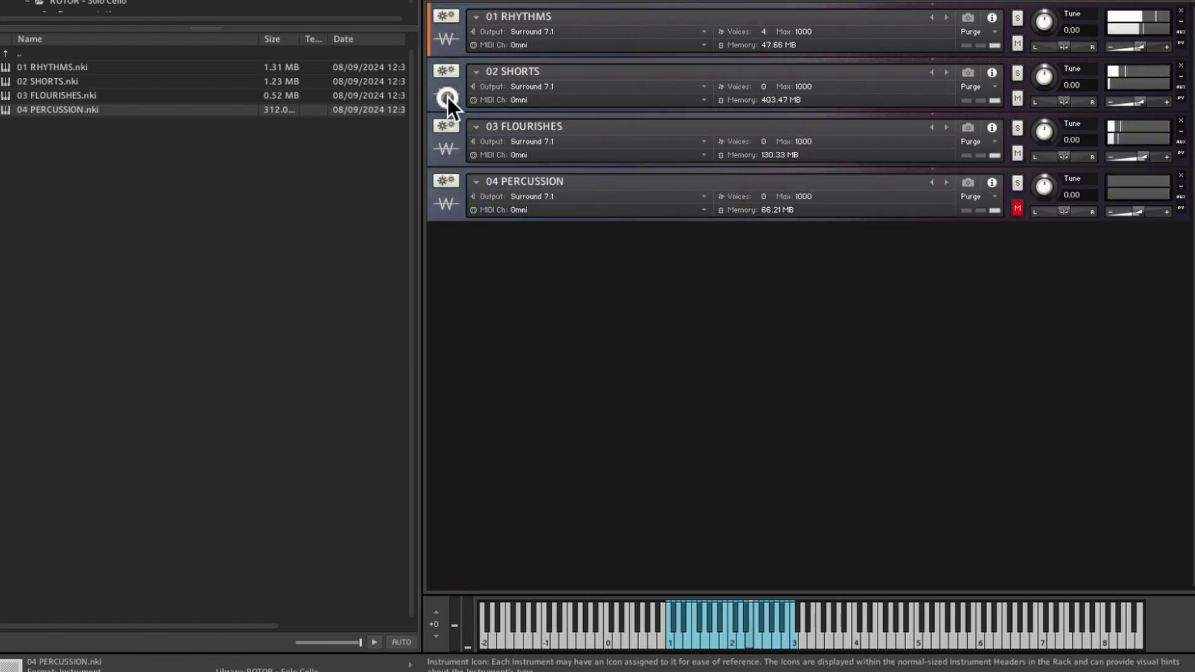
left_click(442, 33)
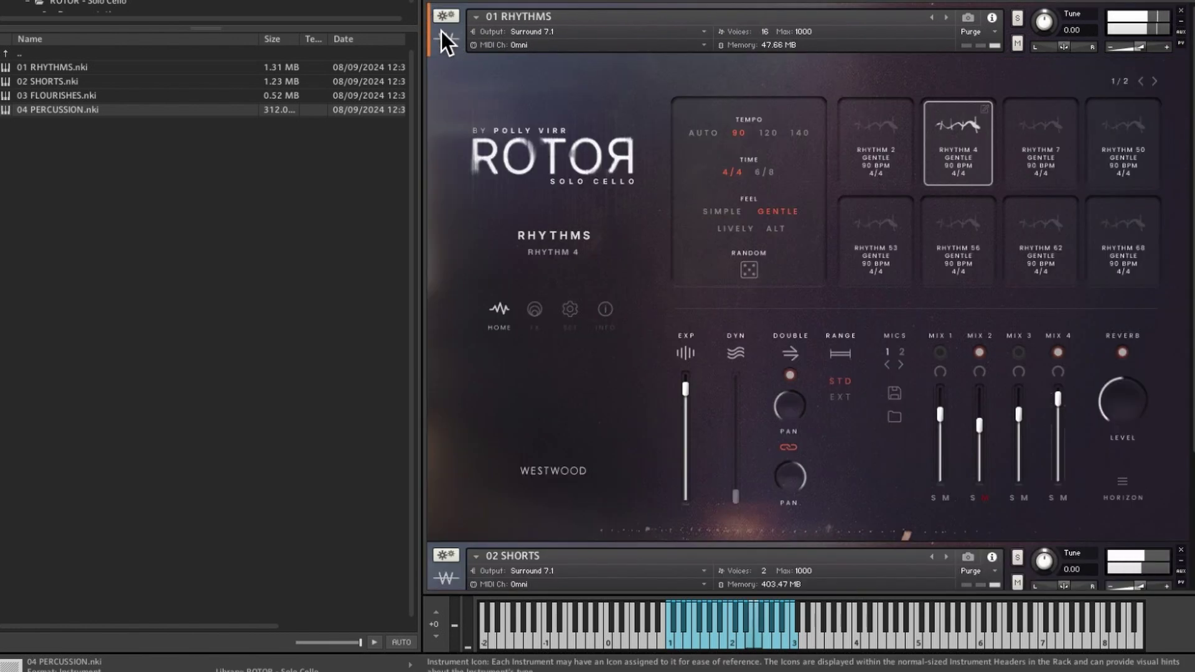